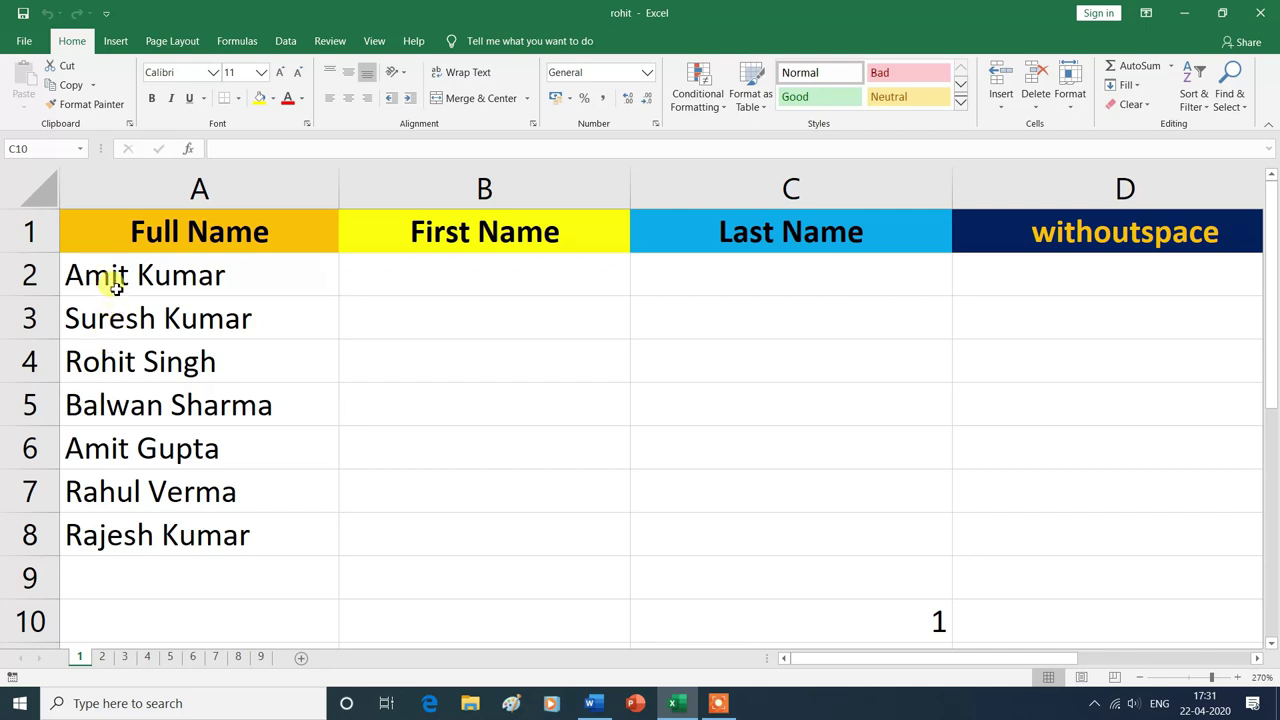
Enter Amit in B2 as the first-name example.
click(467, 277)
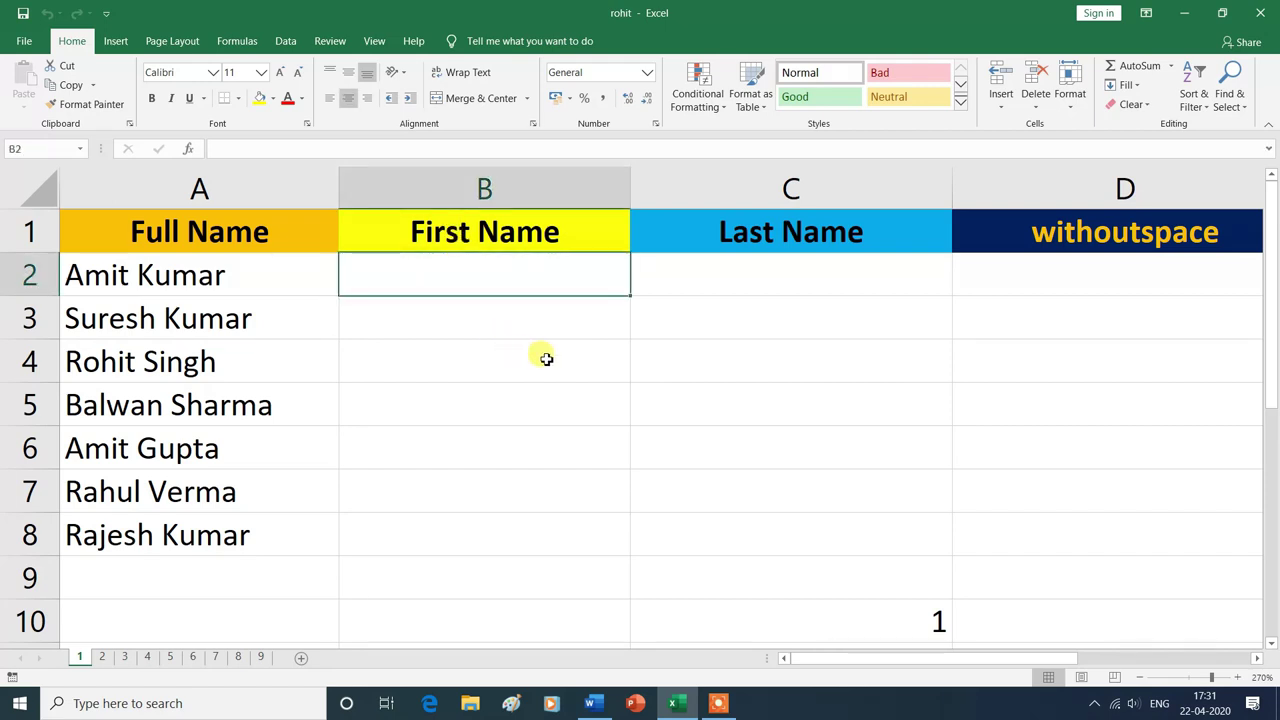
text(Amit)
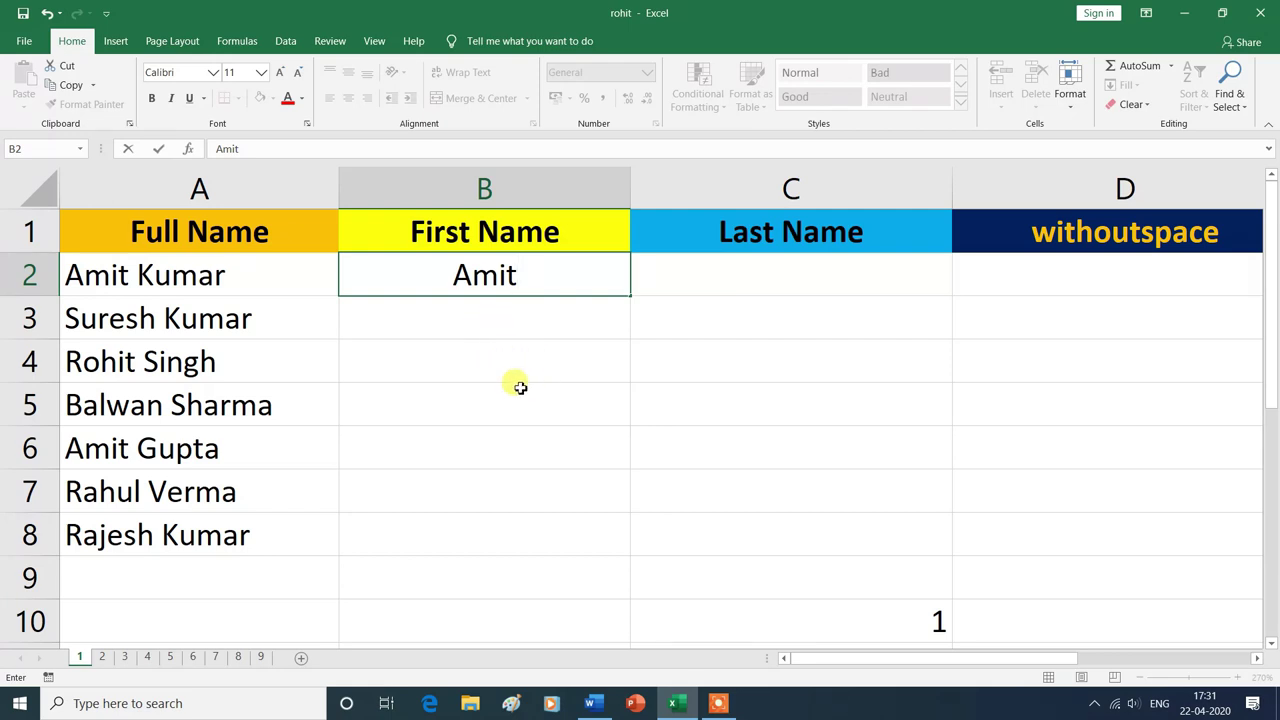
key(Return)
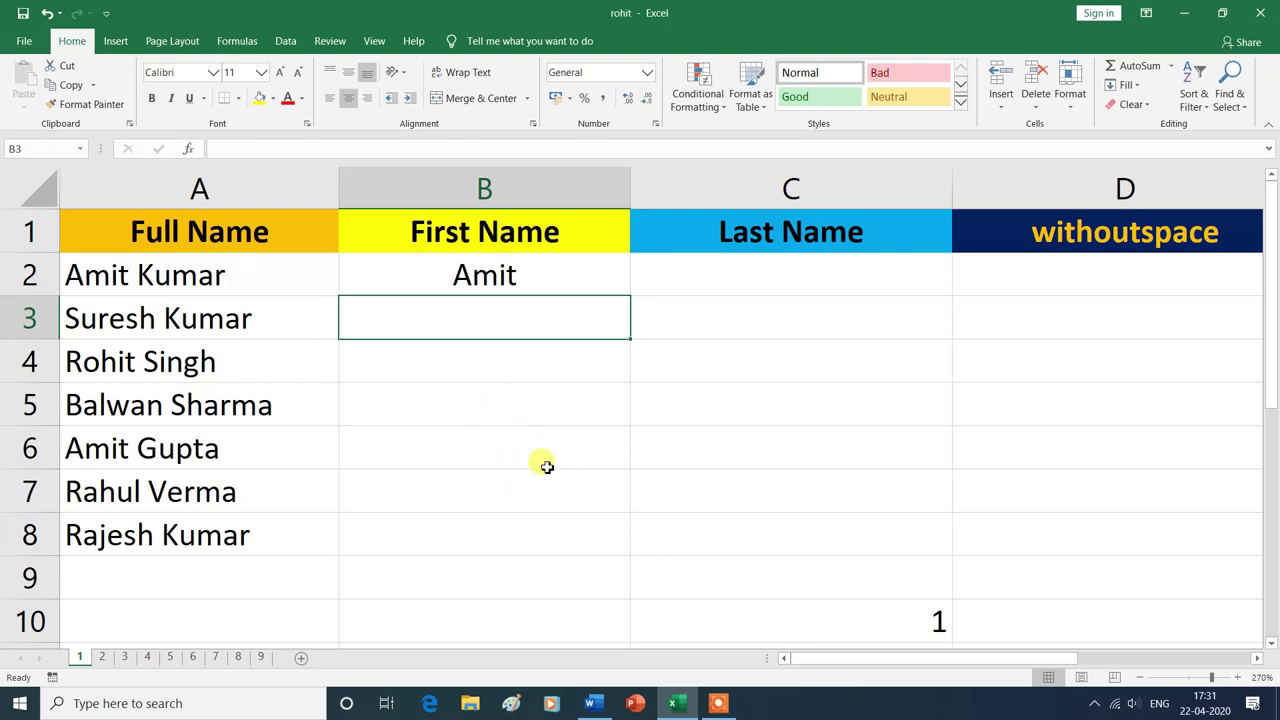
Flash Fill the first names into B3:B8 with Ctrl+E, then undo the fill.
key(ctrl+e)
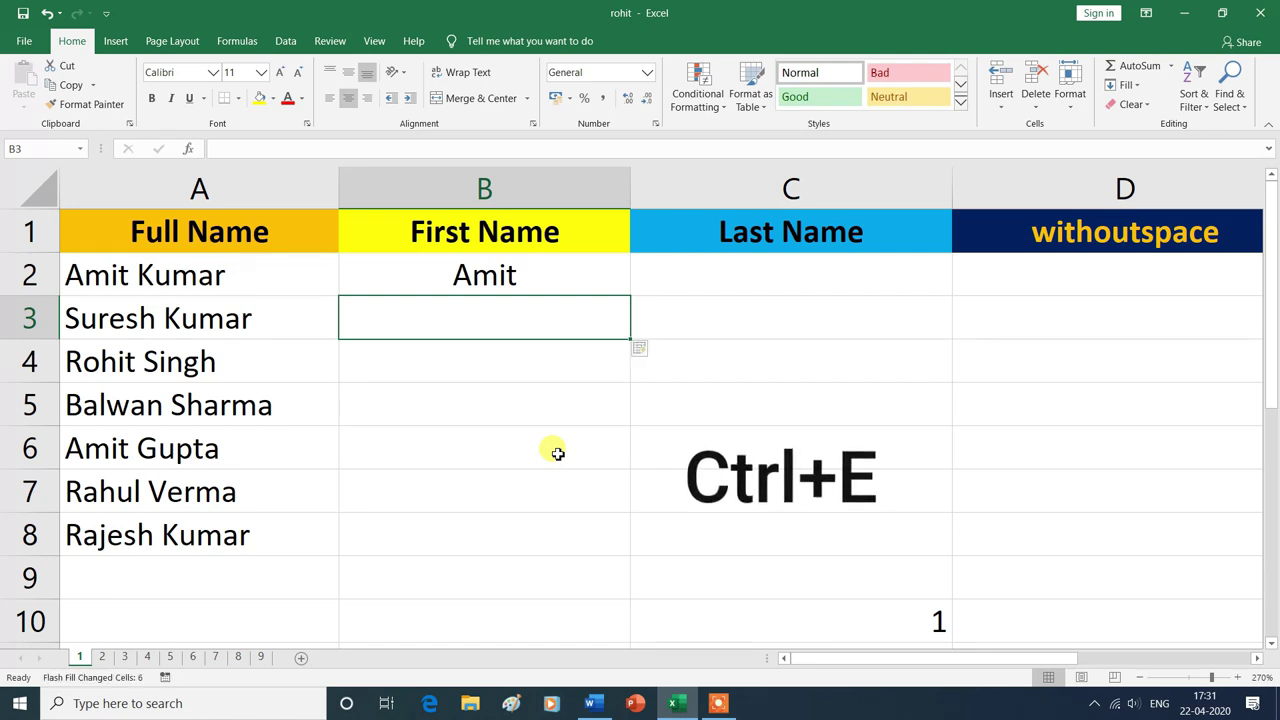
key(ctrl+e)
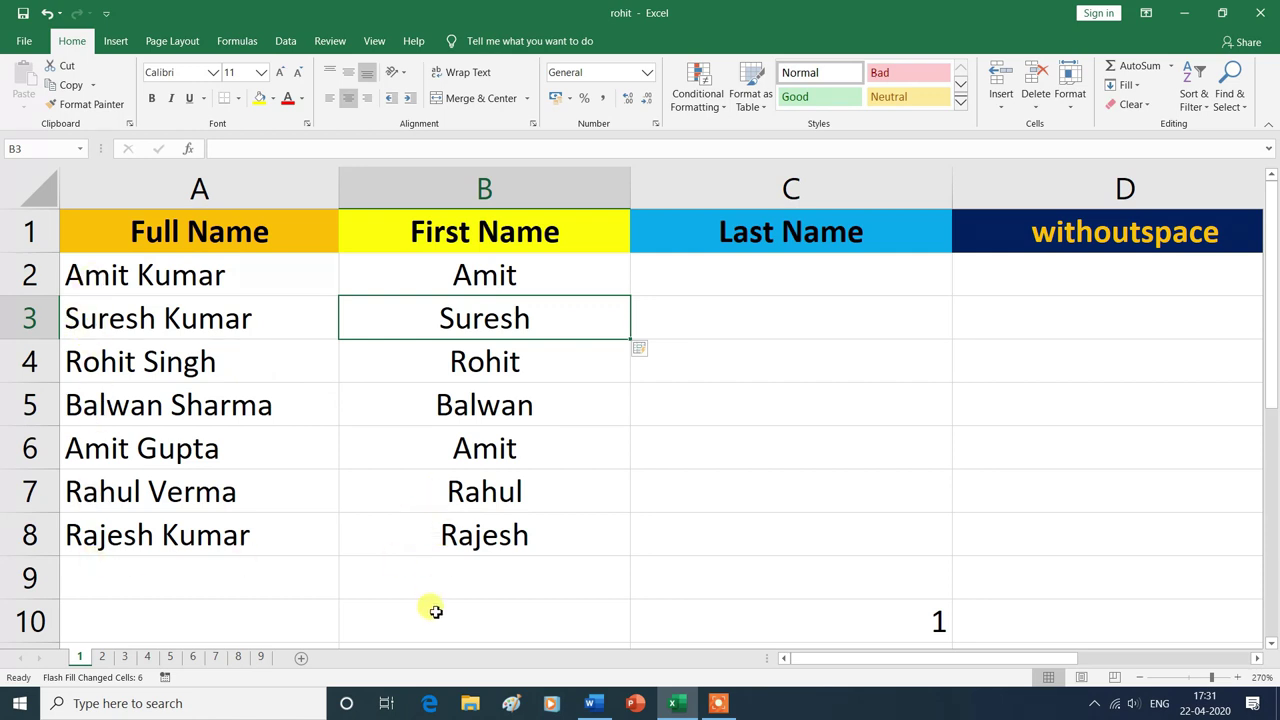
click(440, 620)
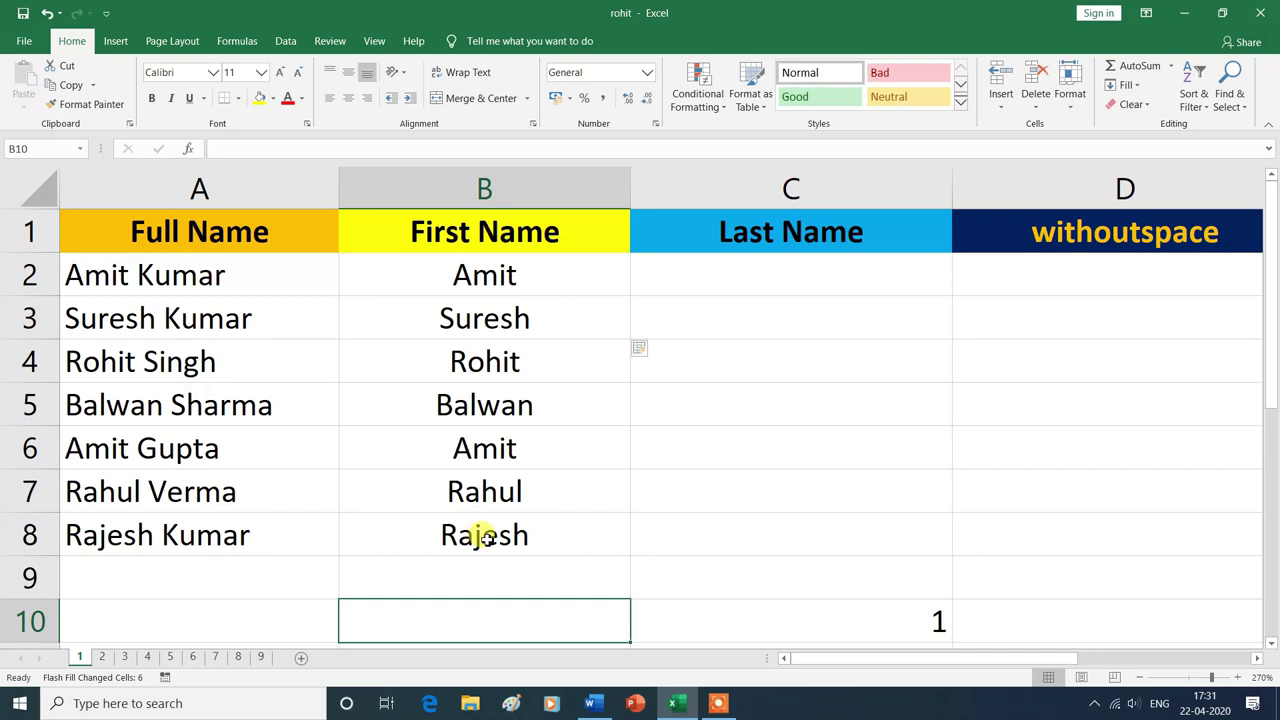
key(ctrl+z)
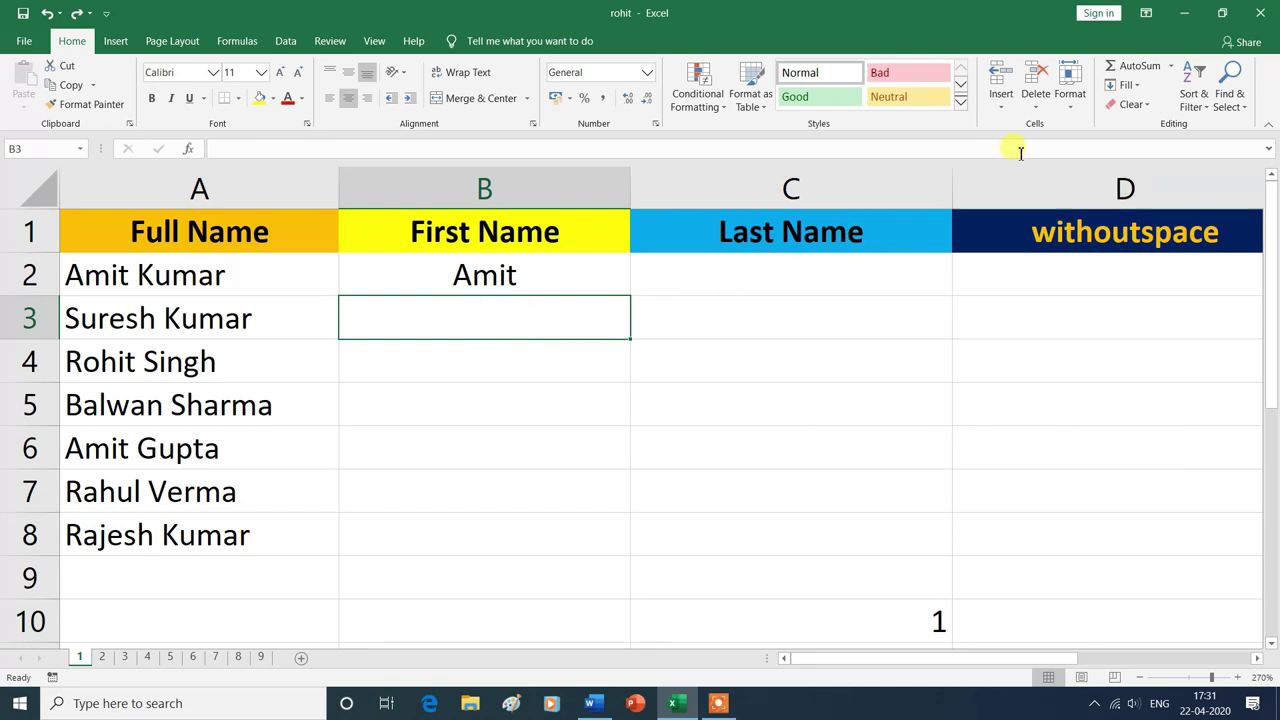
Refill B3:B8 via Home > Fill > Flash Fill, then undo it again.
click(1140, 92)
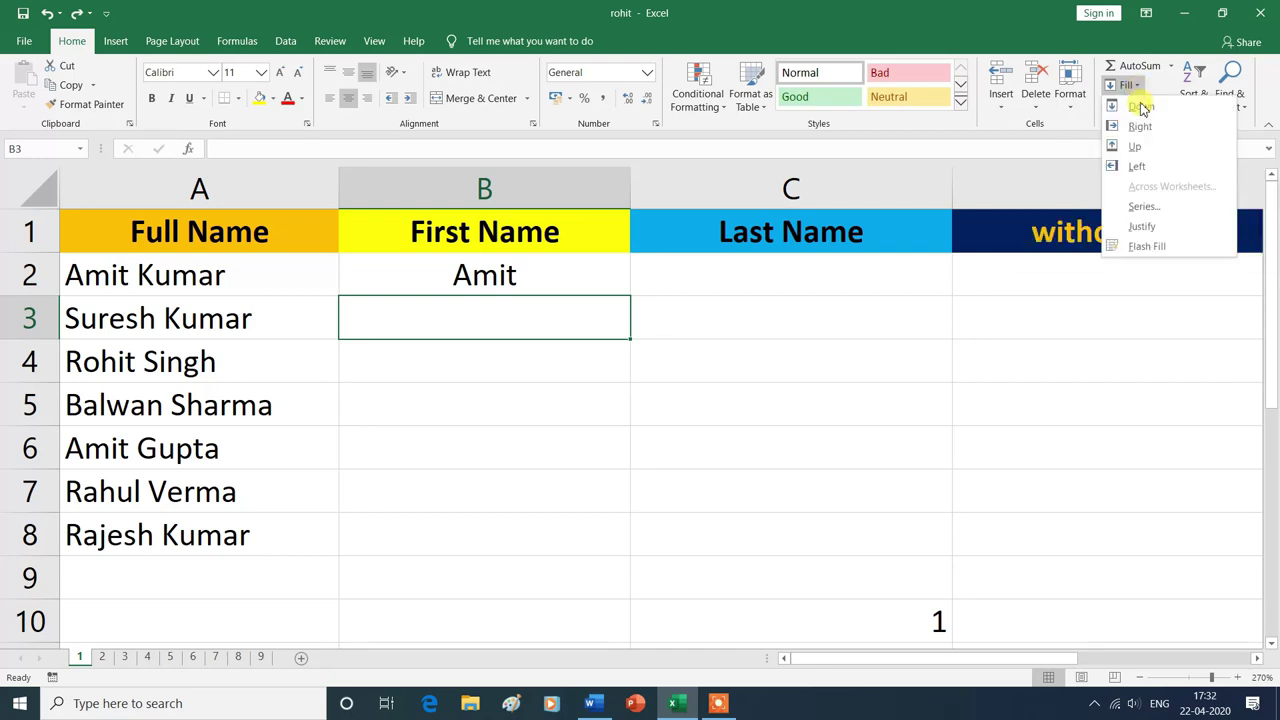
click(1152, 250)
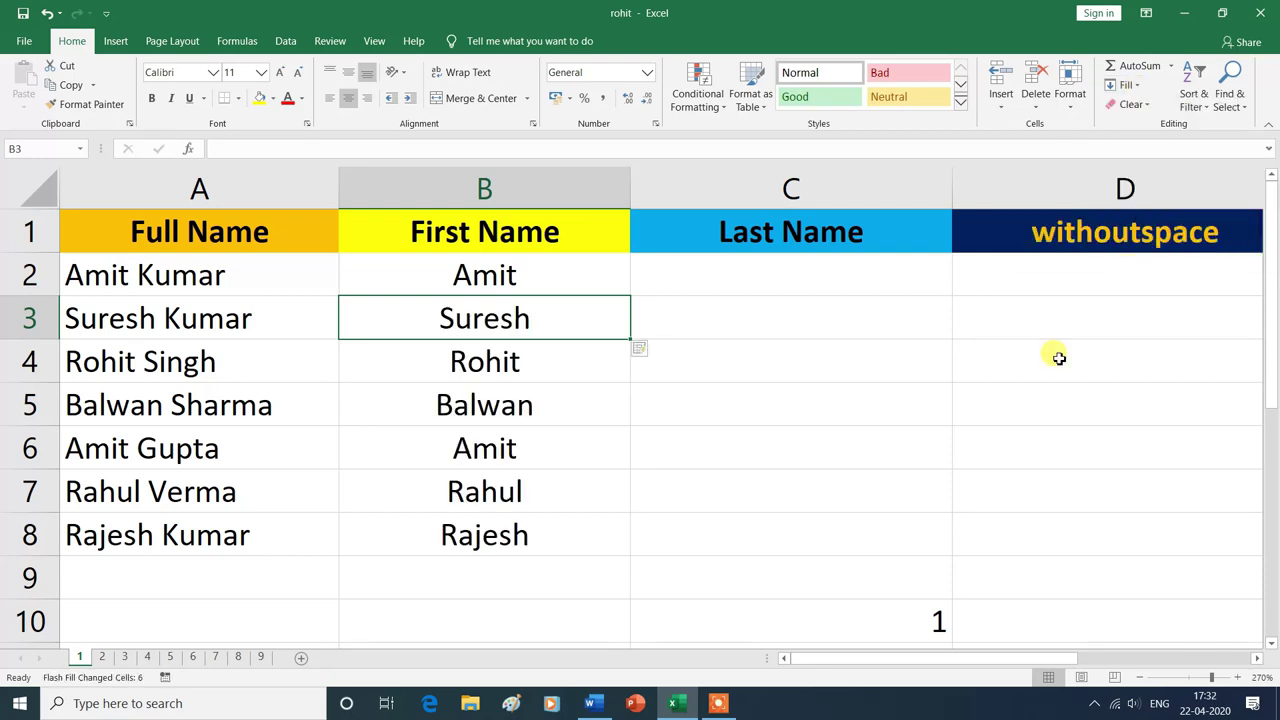
click(503, 615)
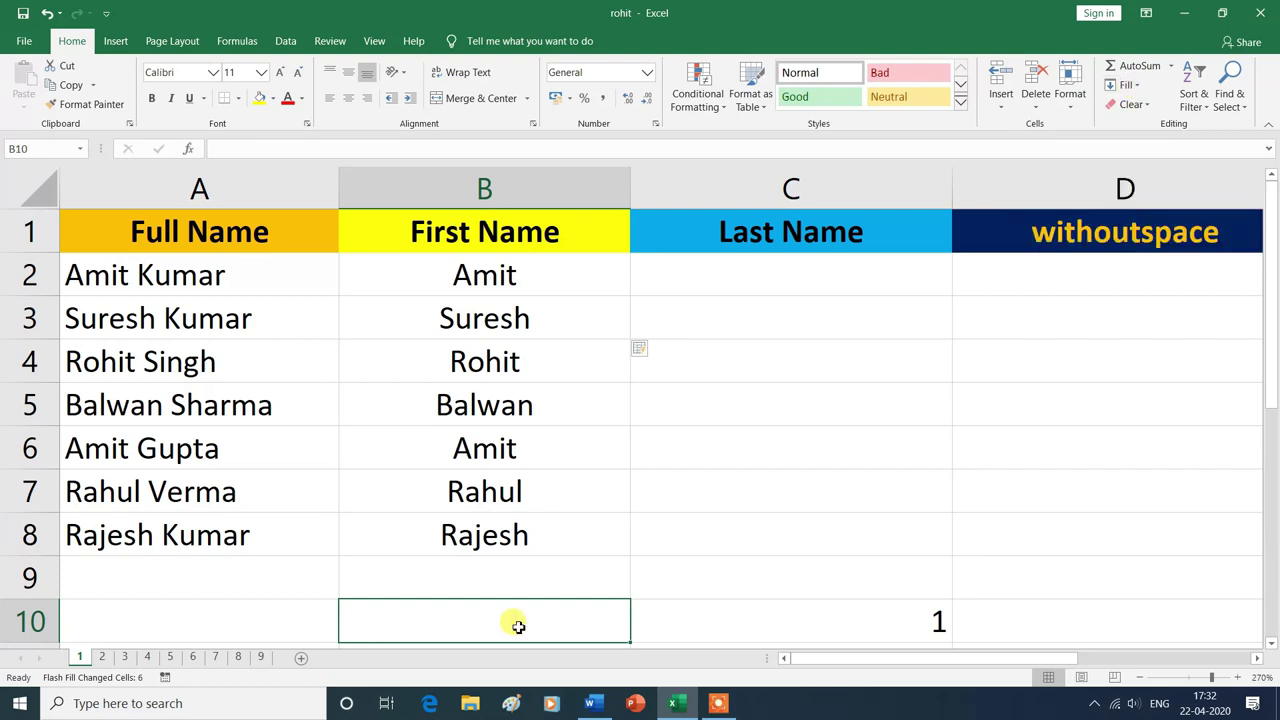
key(ctrl+z)
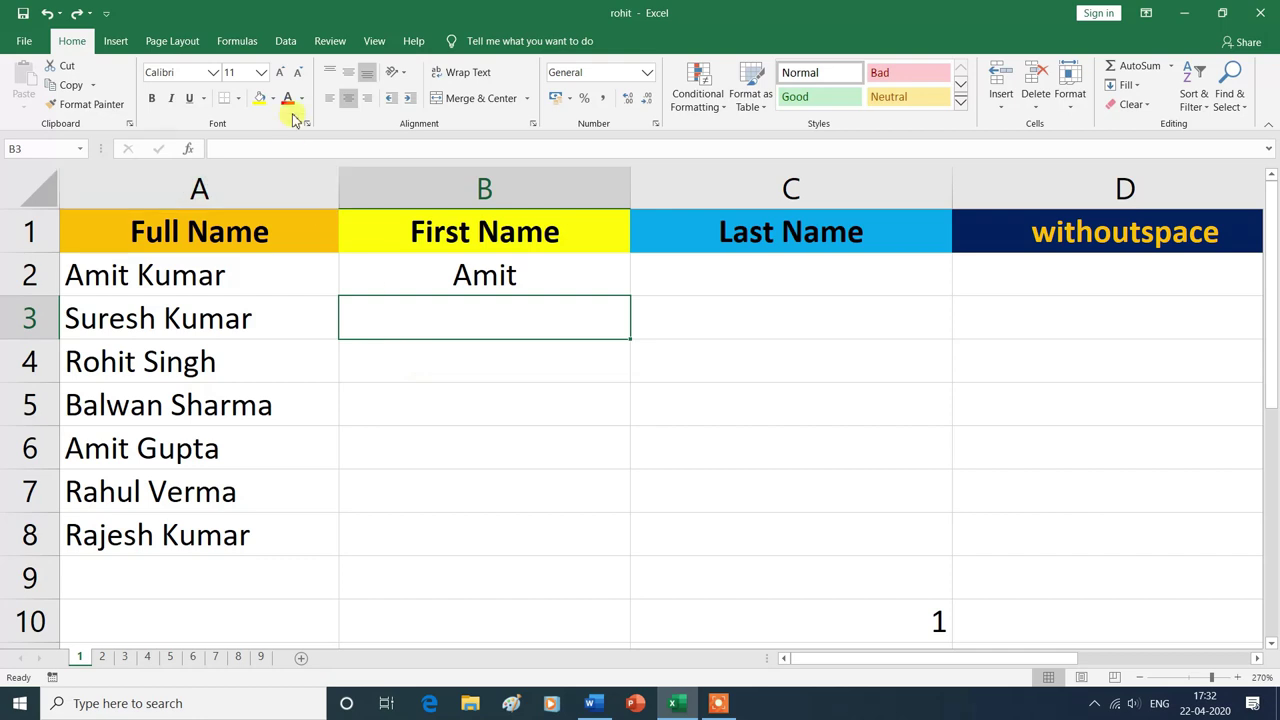
Flash-fill the first names into B3:B8 using Data > Flash Fill.
click(285, 41)
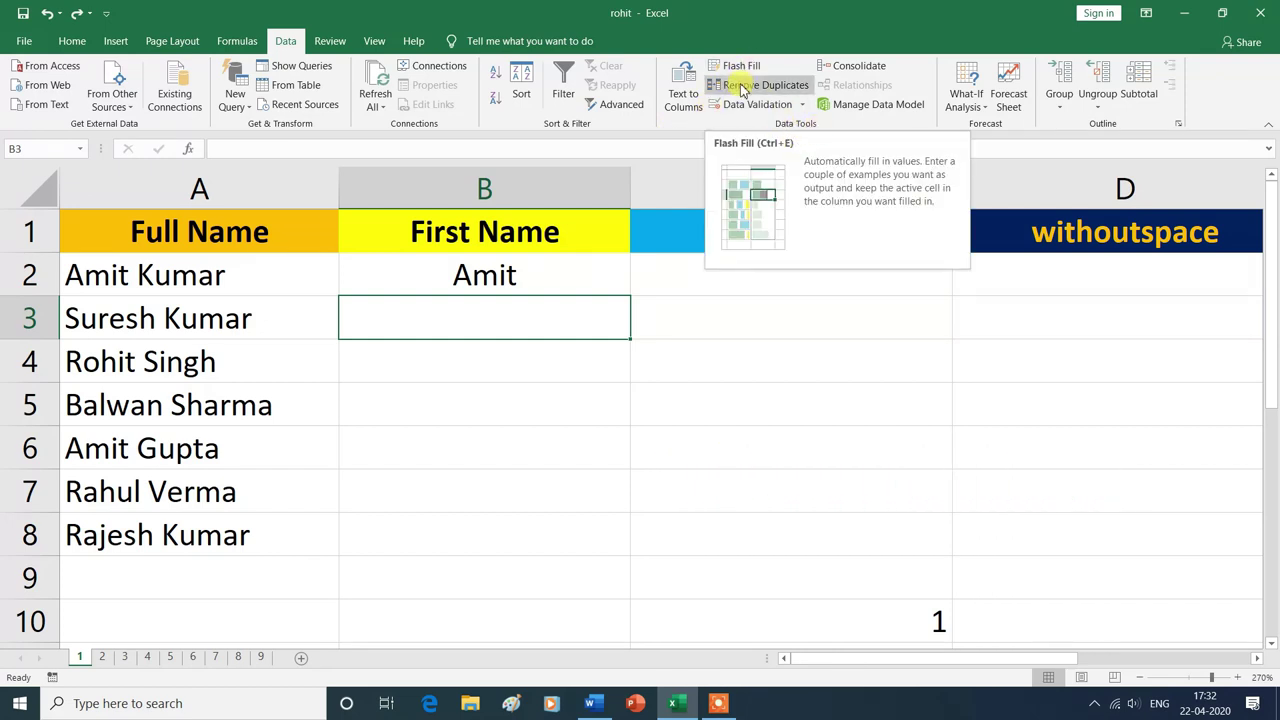
click(747, 73)
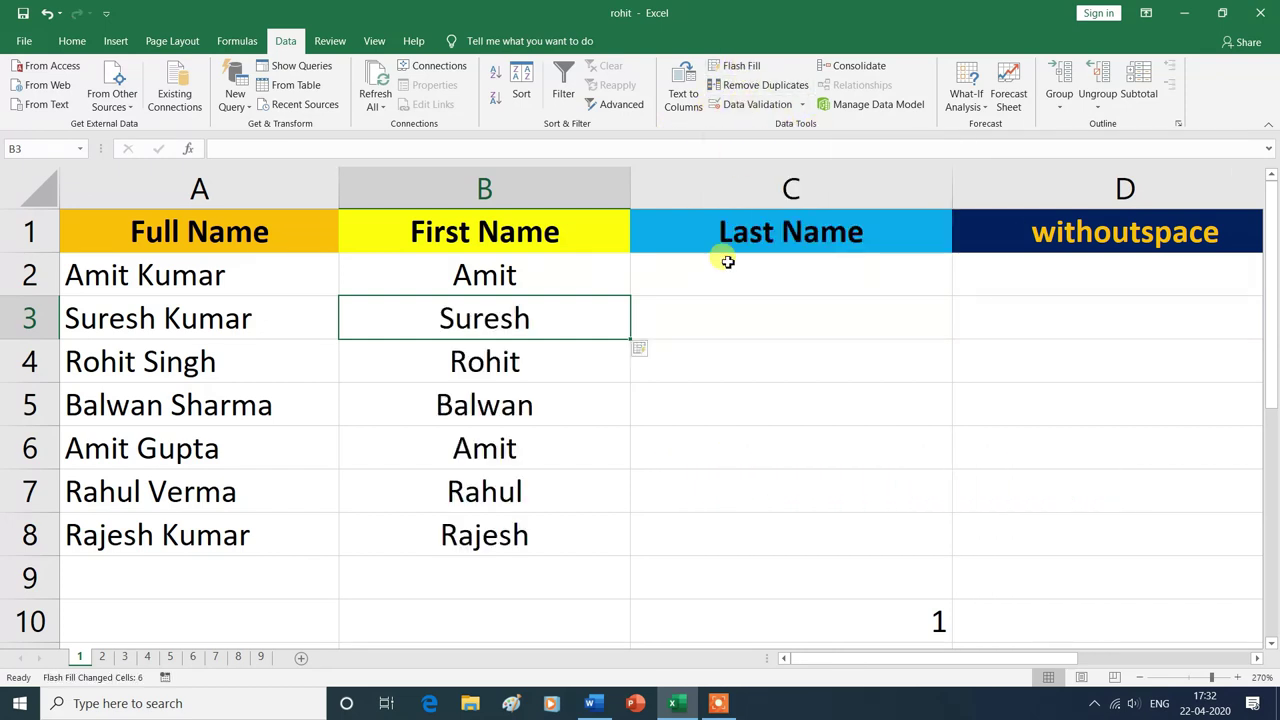
key(Down)
key(Down)
key(Down)
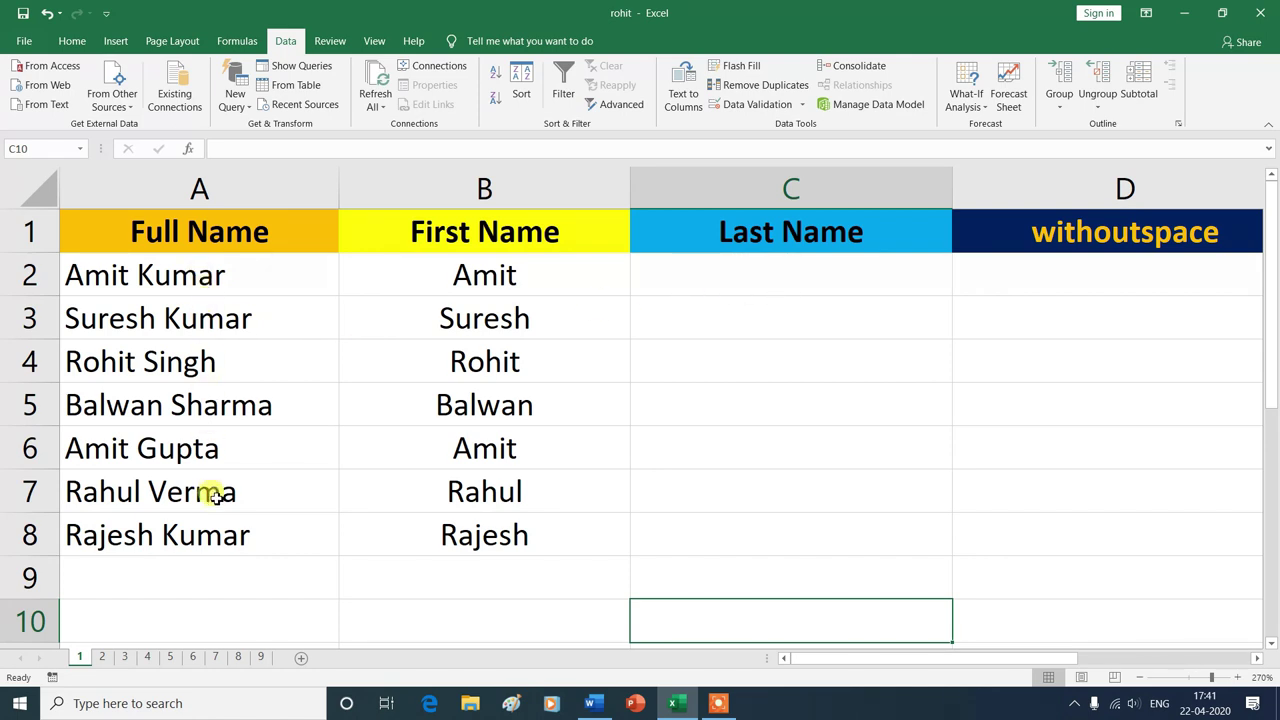
click(771, 277)
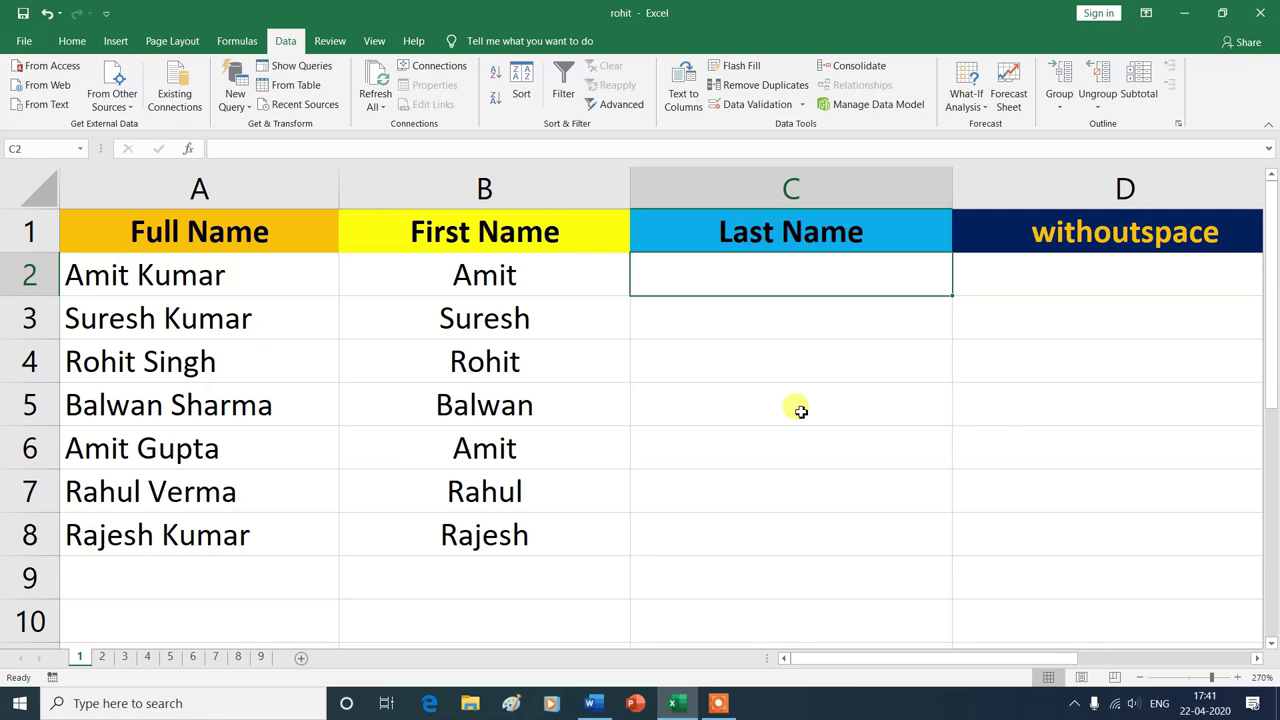
Enter Kumar in C2 and flash-fill the remaining surnames into C3:C8.
text(Kumar)
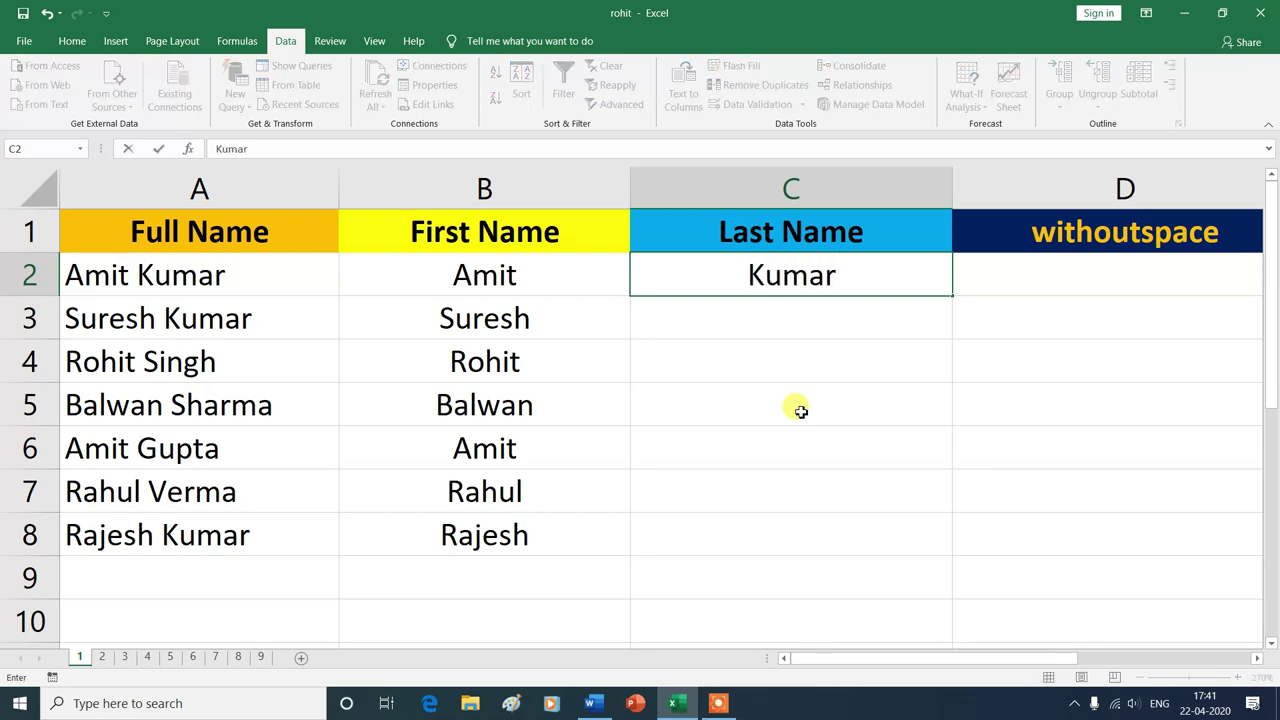
key(Return)
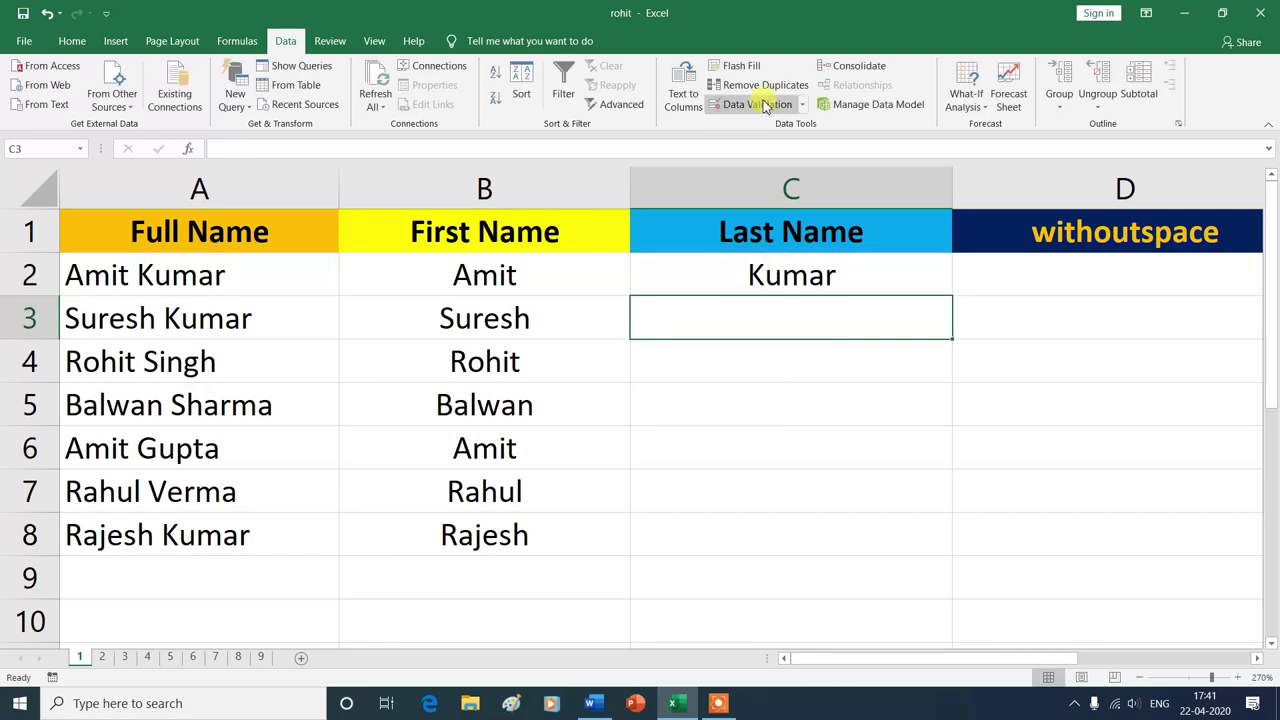
click(742, 70)
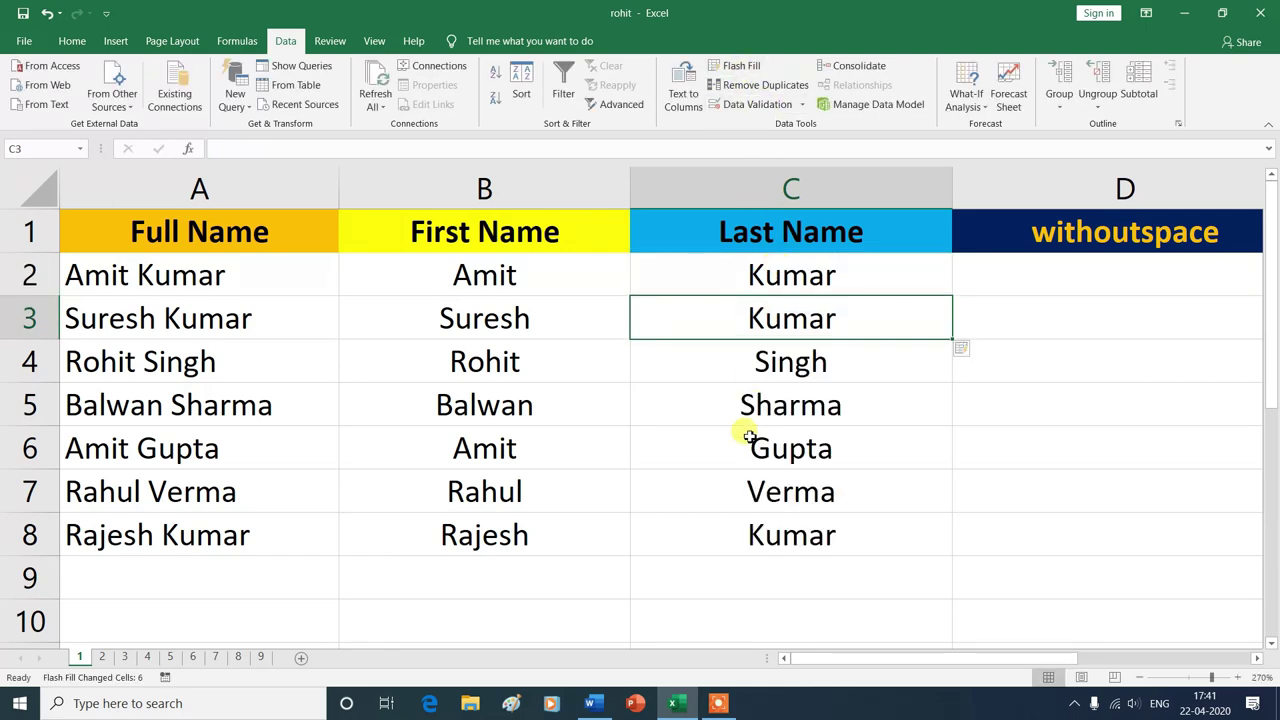
click(755, 605)
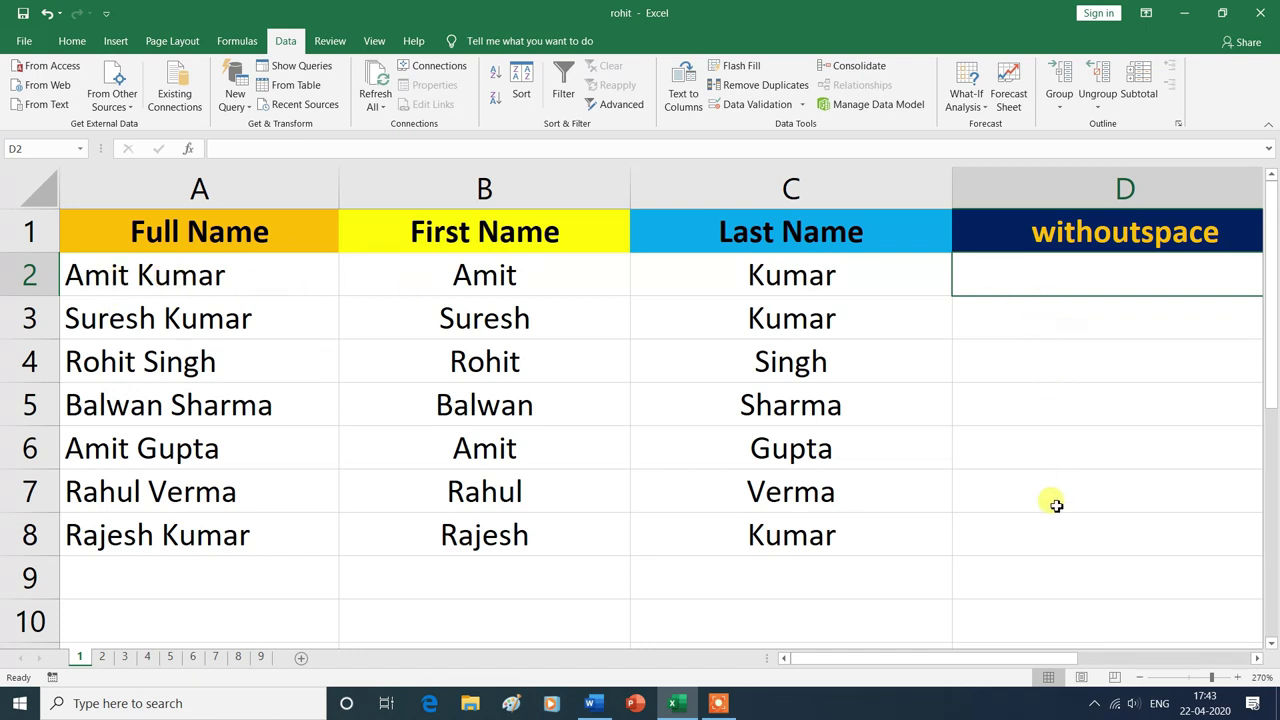
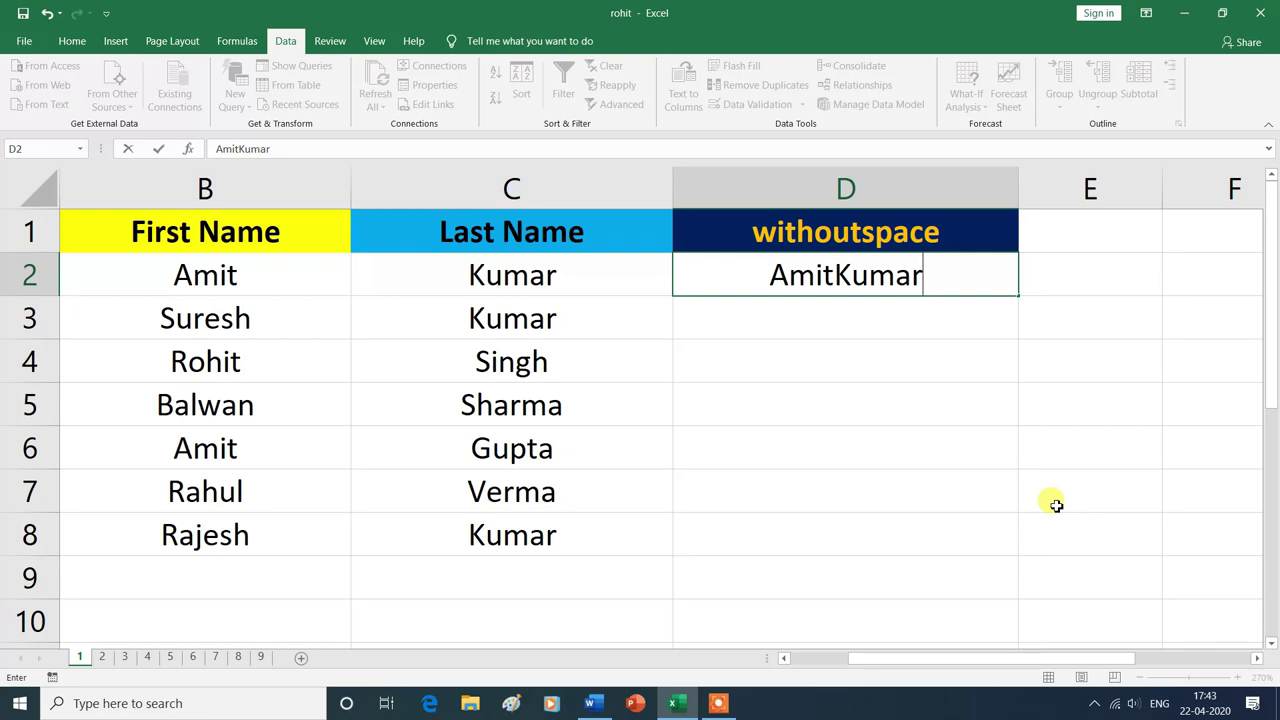
key(Return)
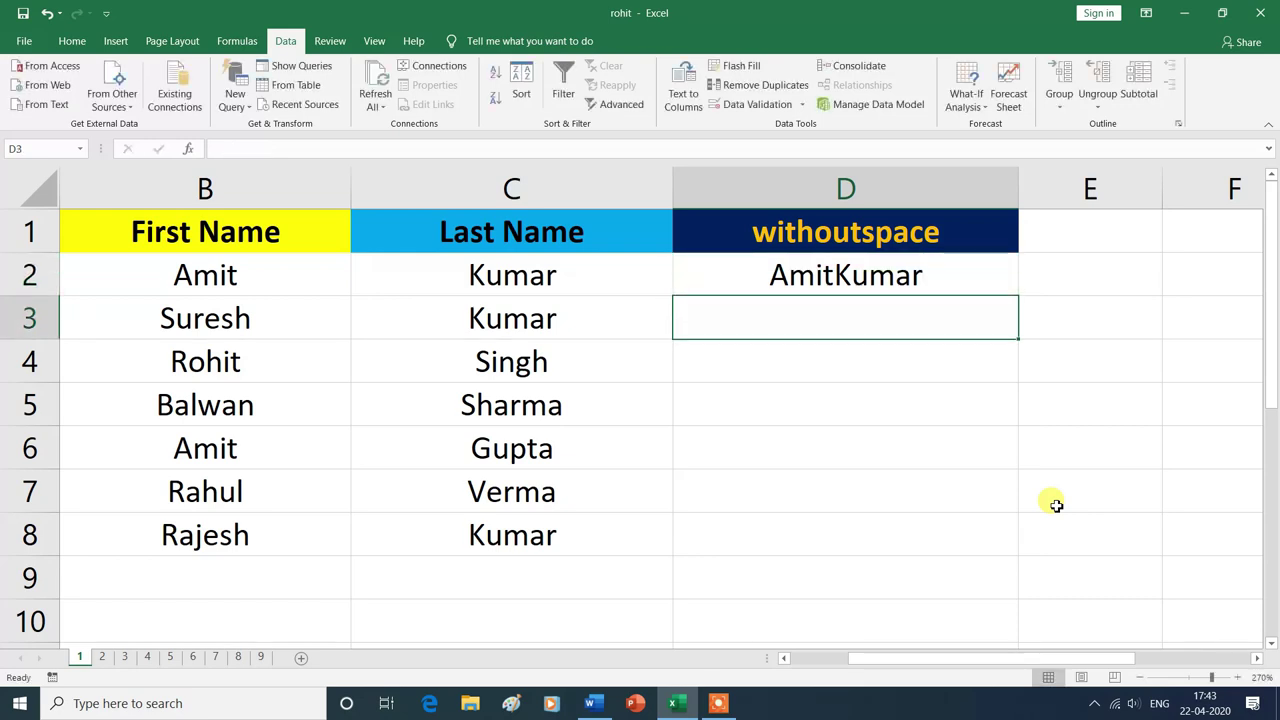
click(745, 66)
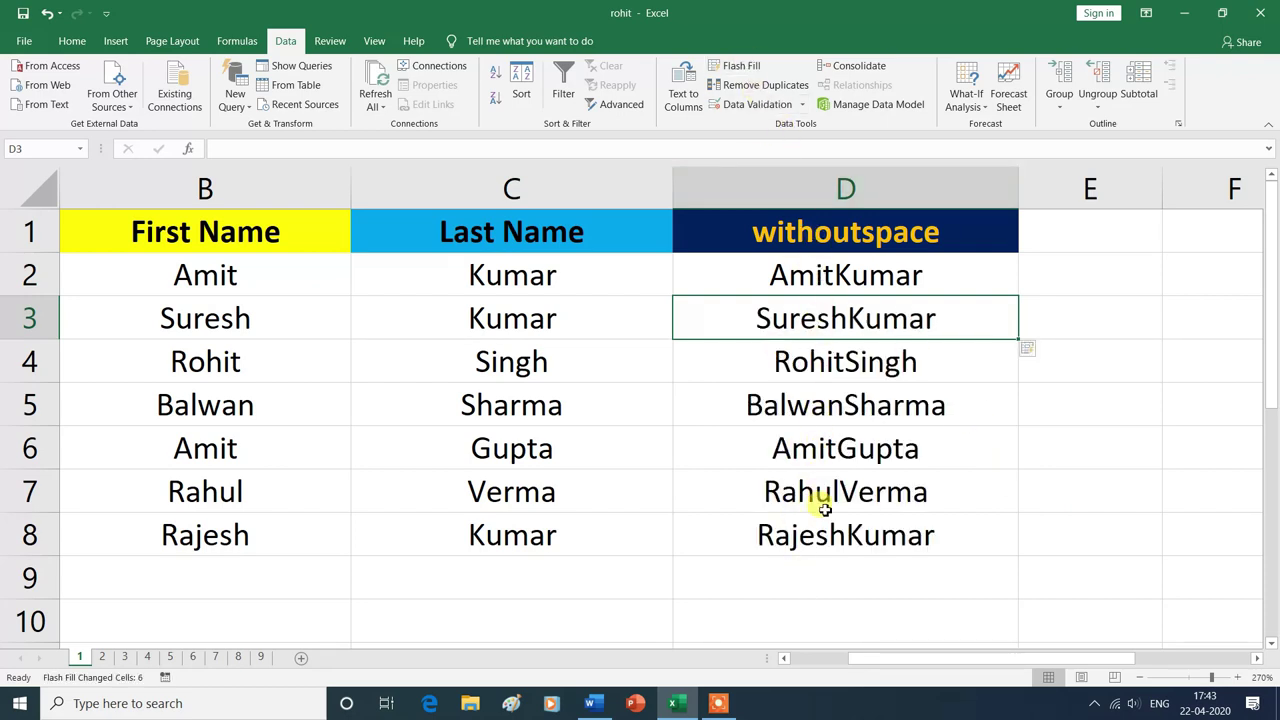
click(822, 621)
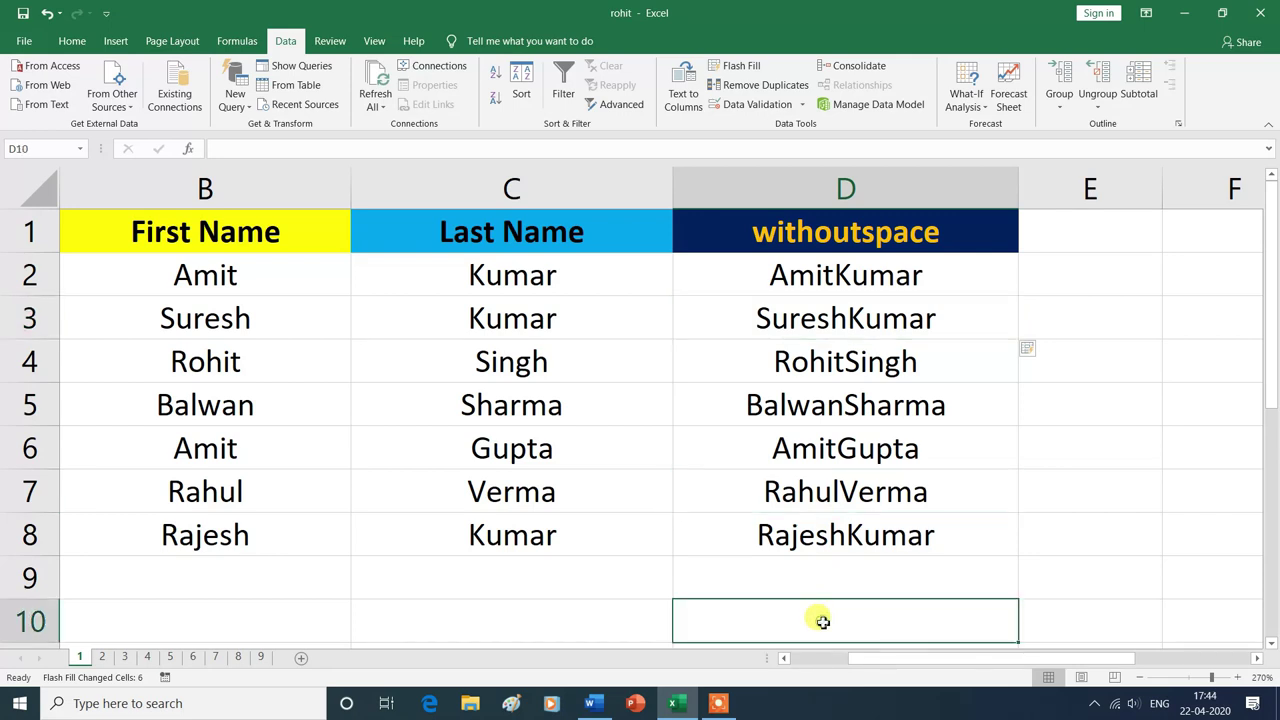
click(102, 657)
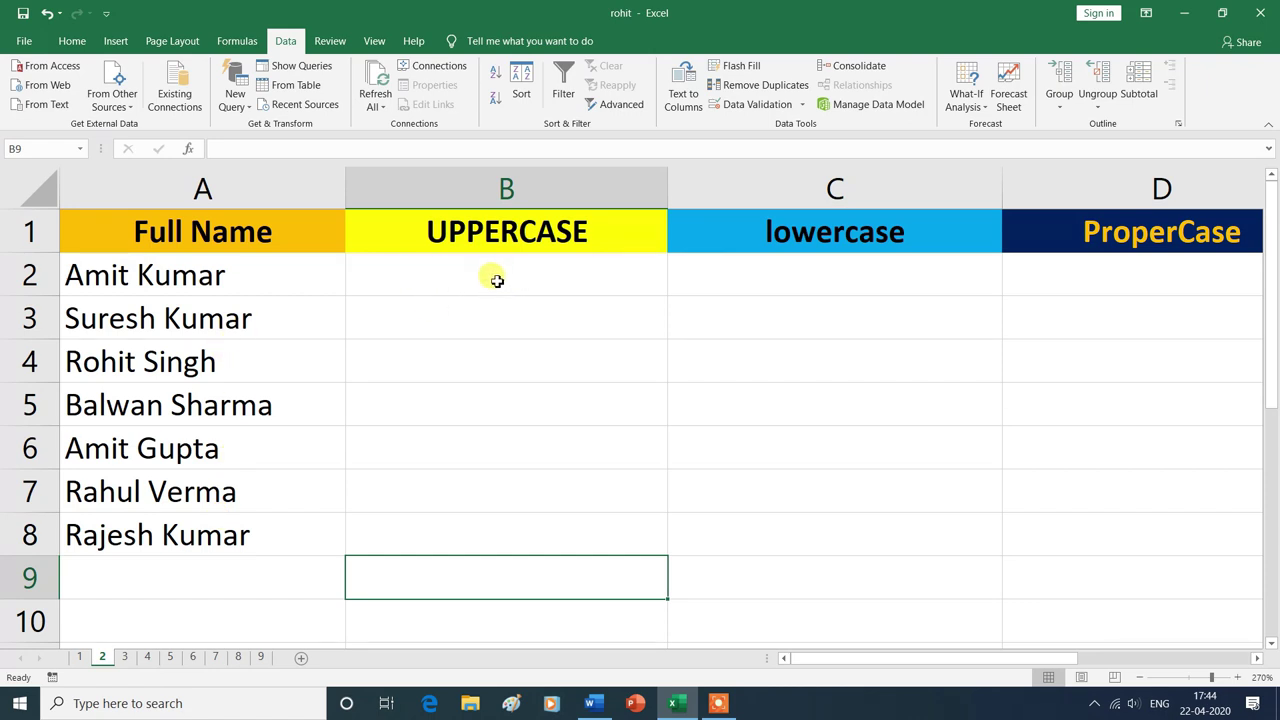
click(497, 280)
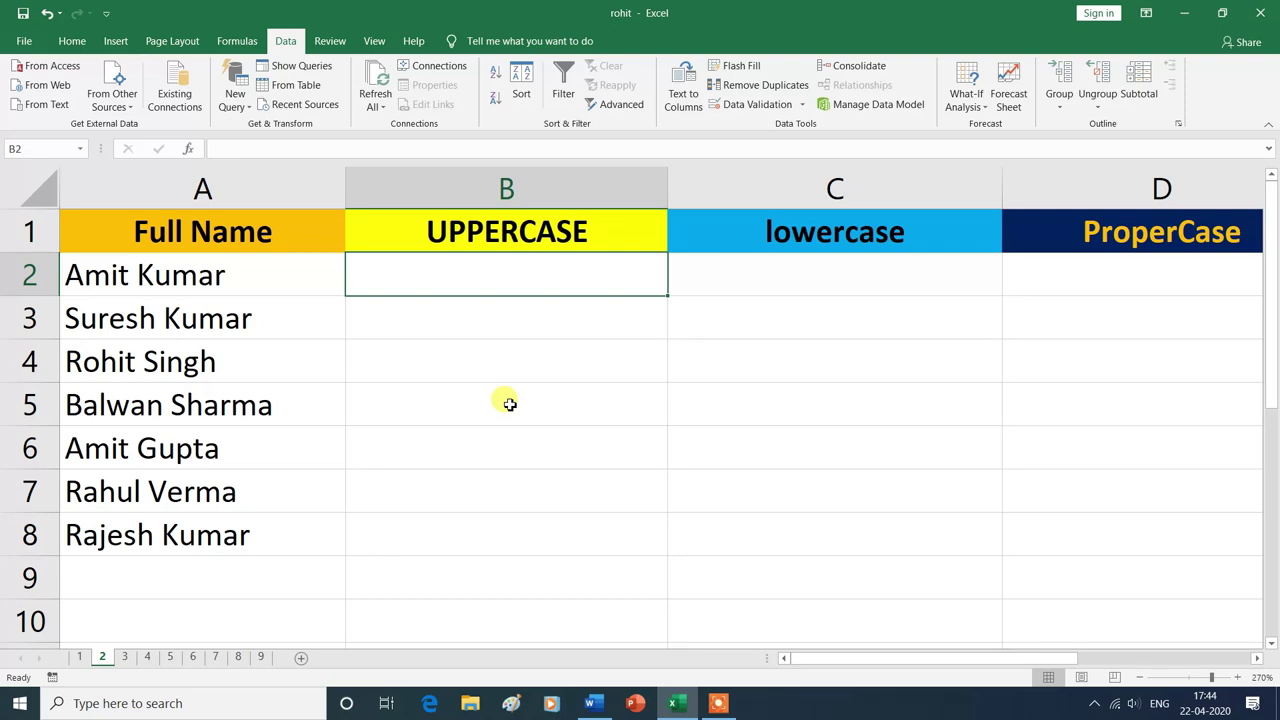
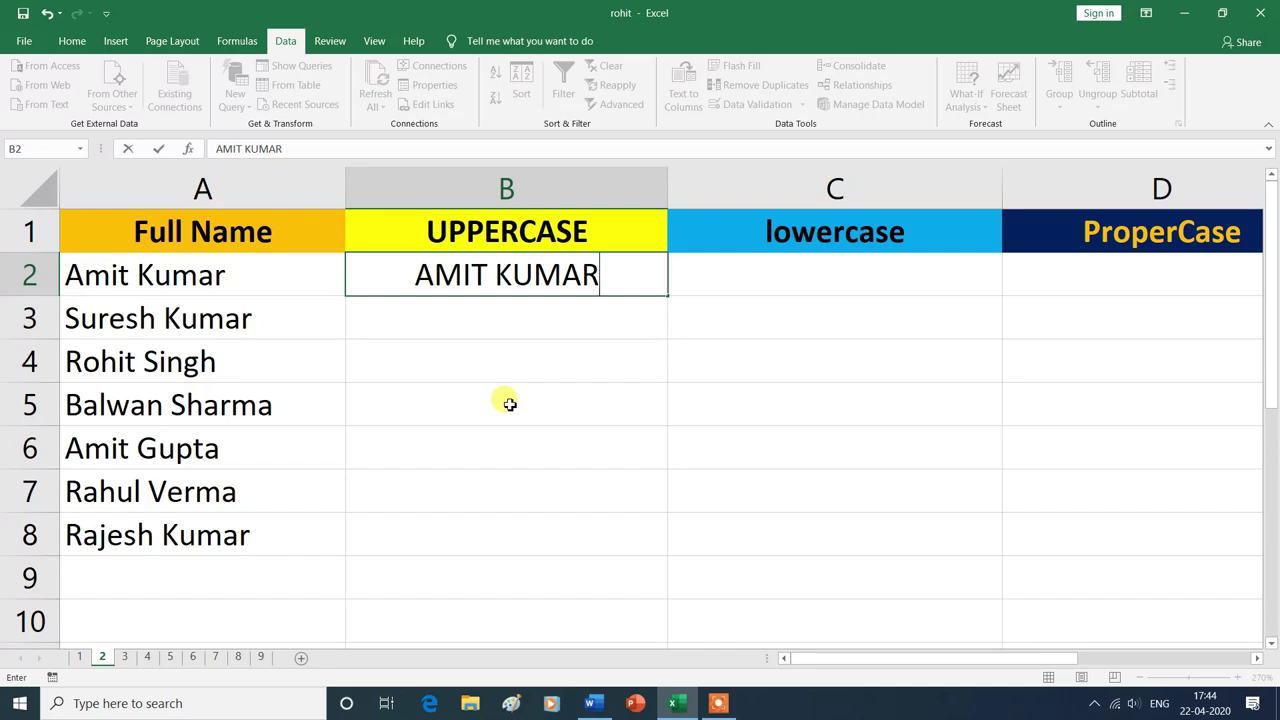
key(Return)
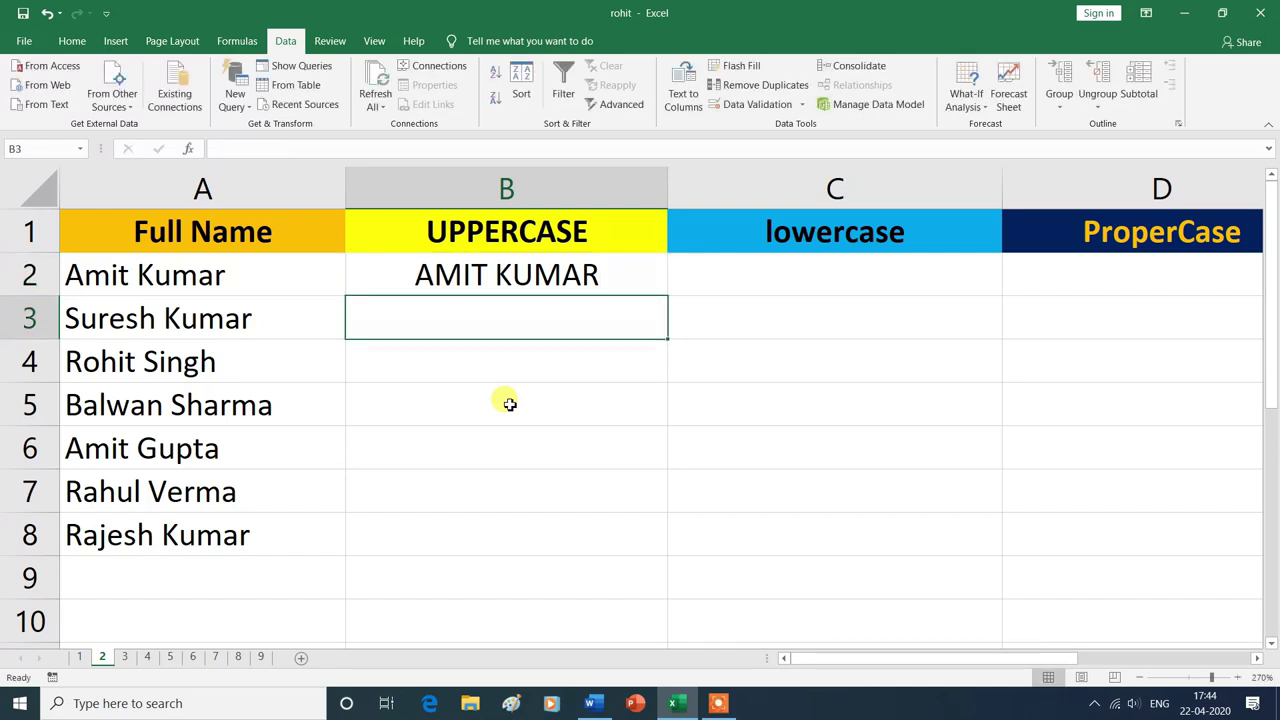
click(744, 70)
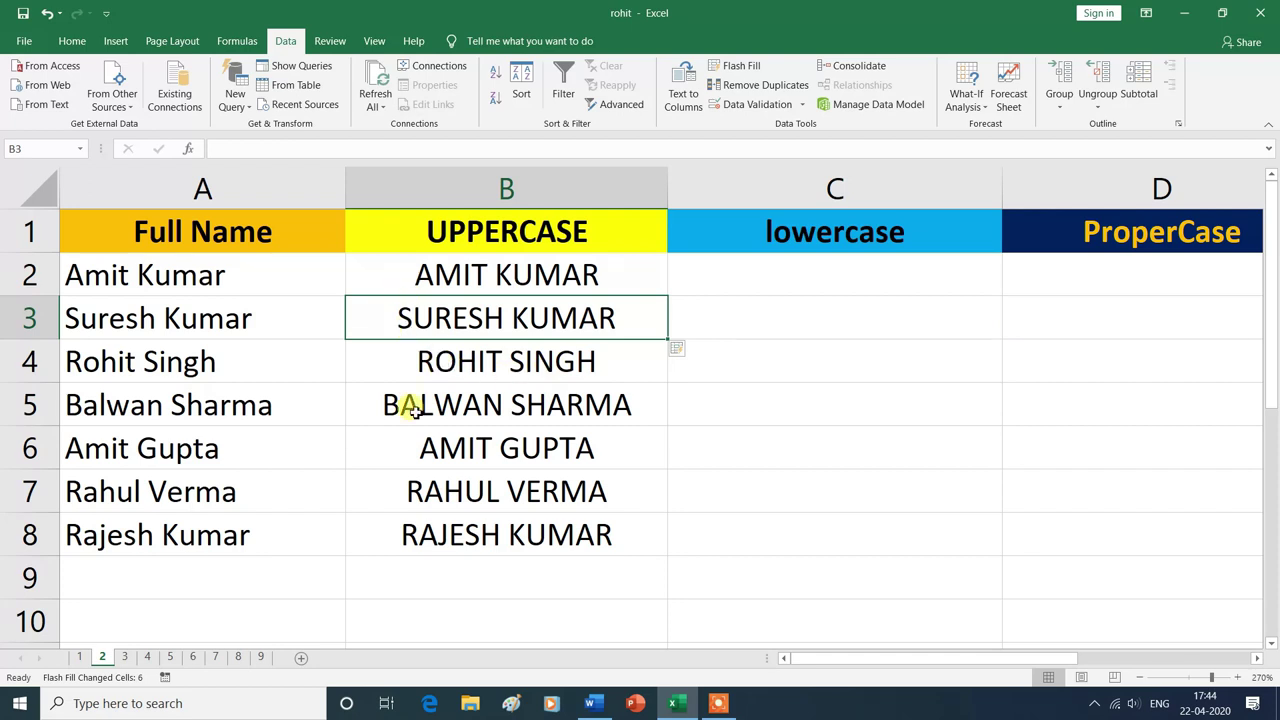
click(403, 621)
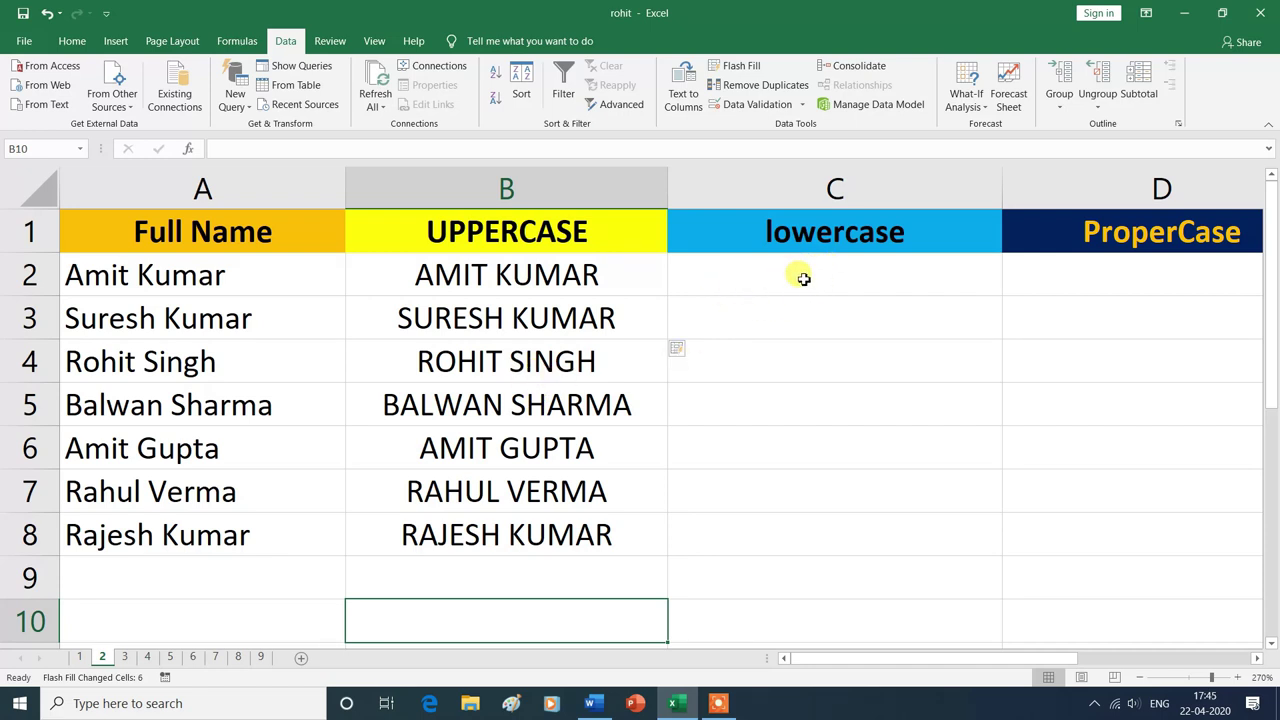
click(803, 279)
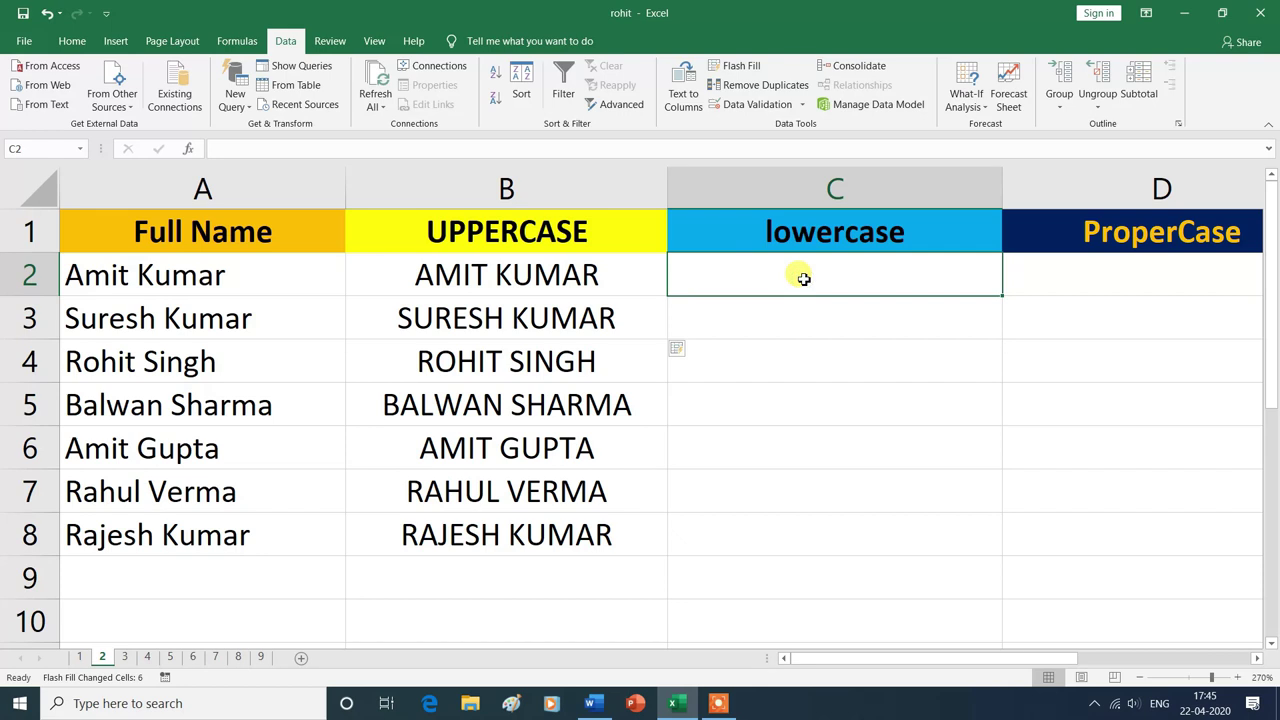
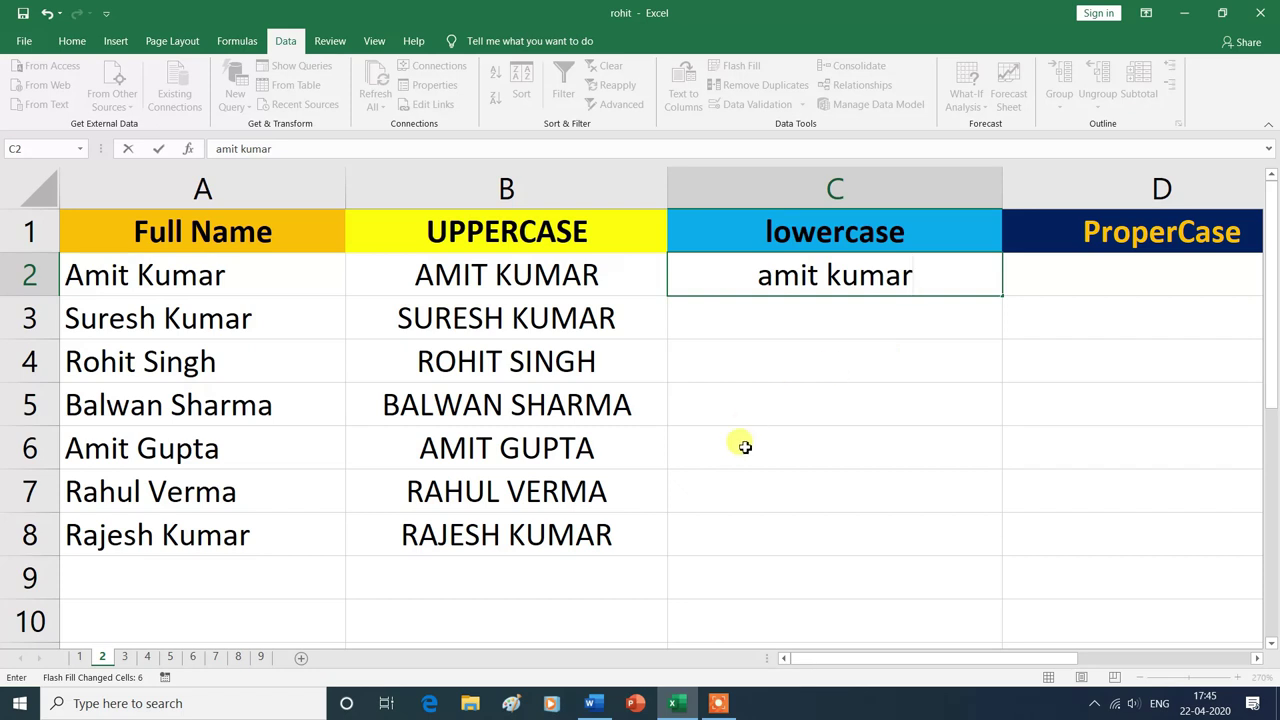
key(Return)
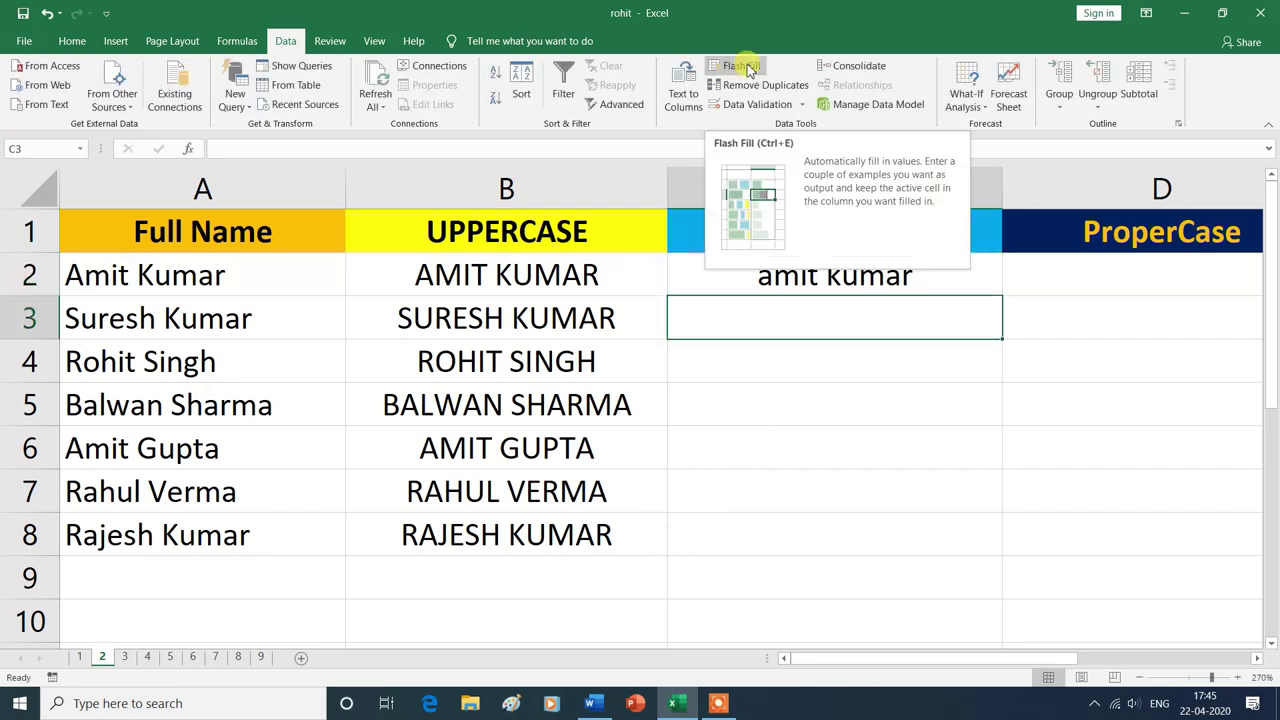
click(744, 70)
click(744, 70)
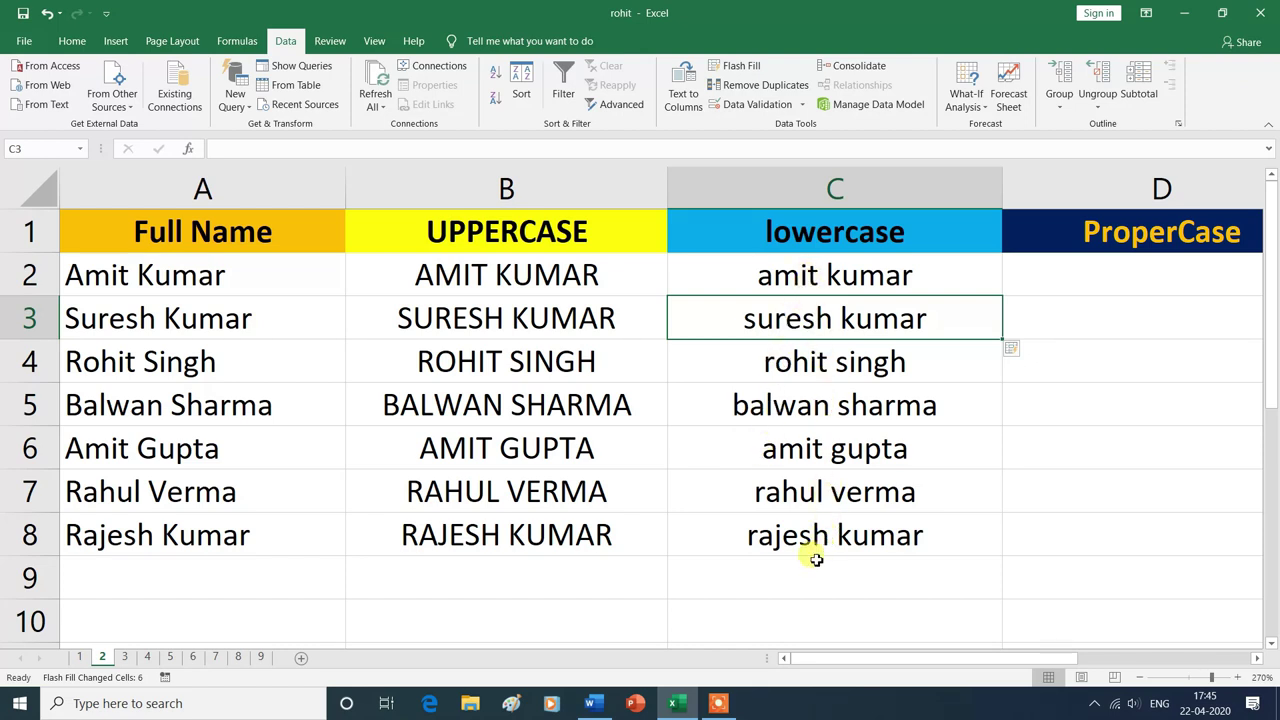
click(608, 612)
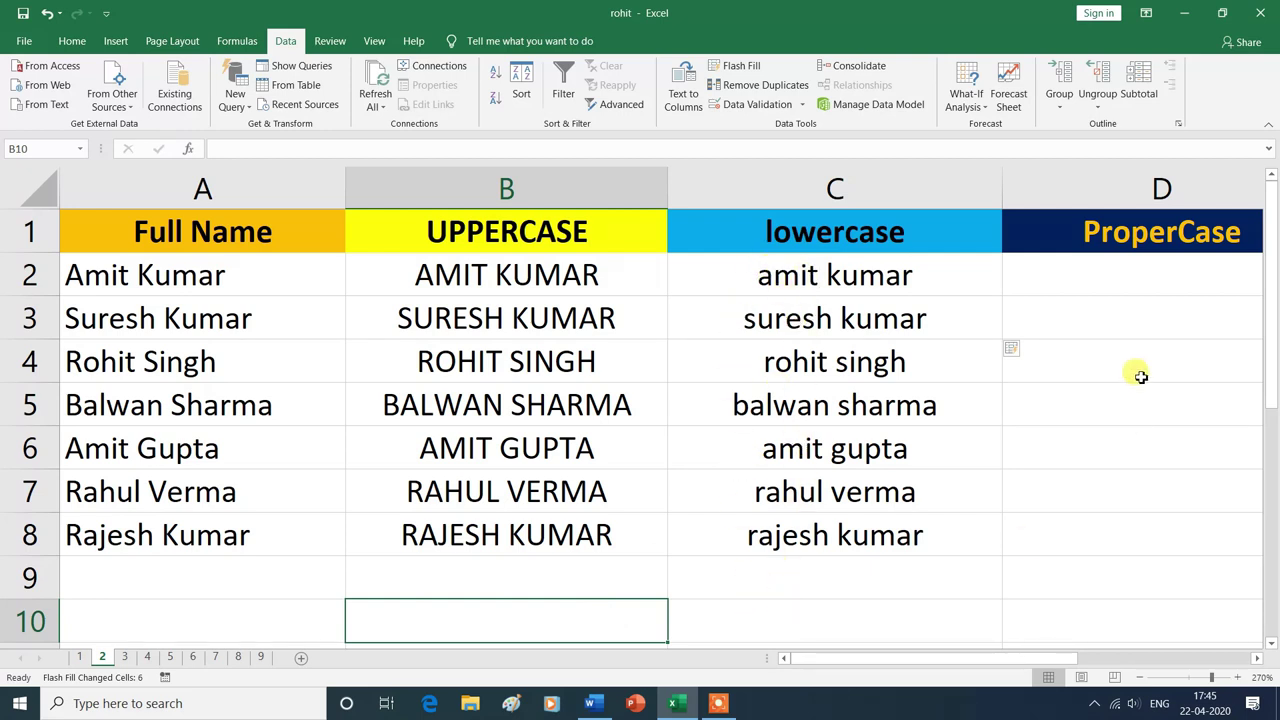
click(1164, 262)
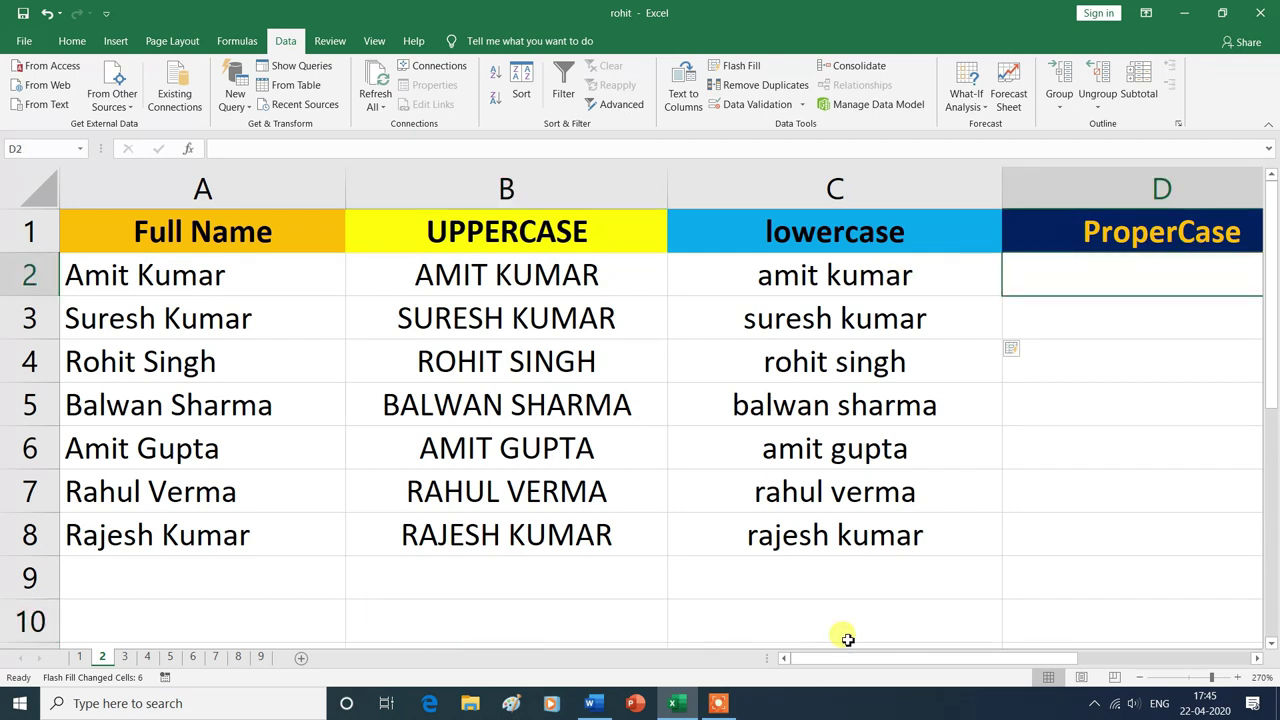
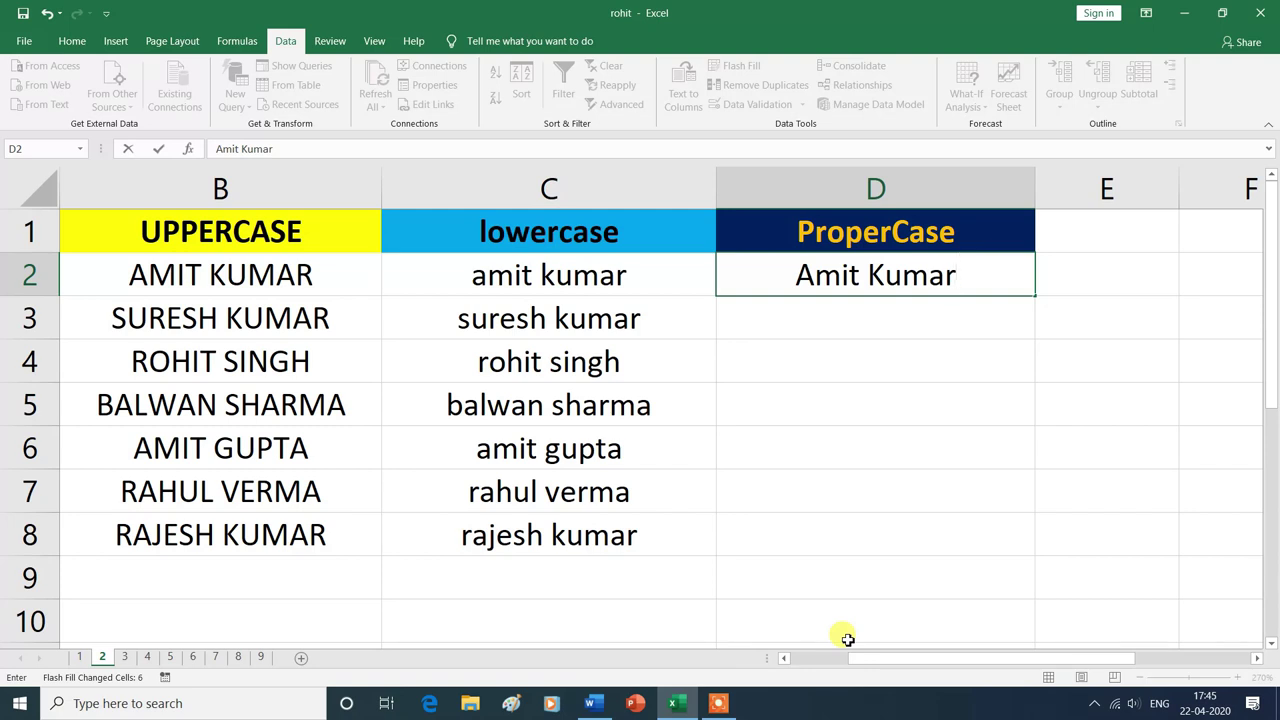
key(Return)
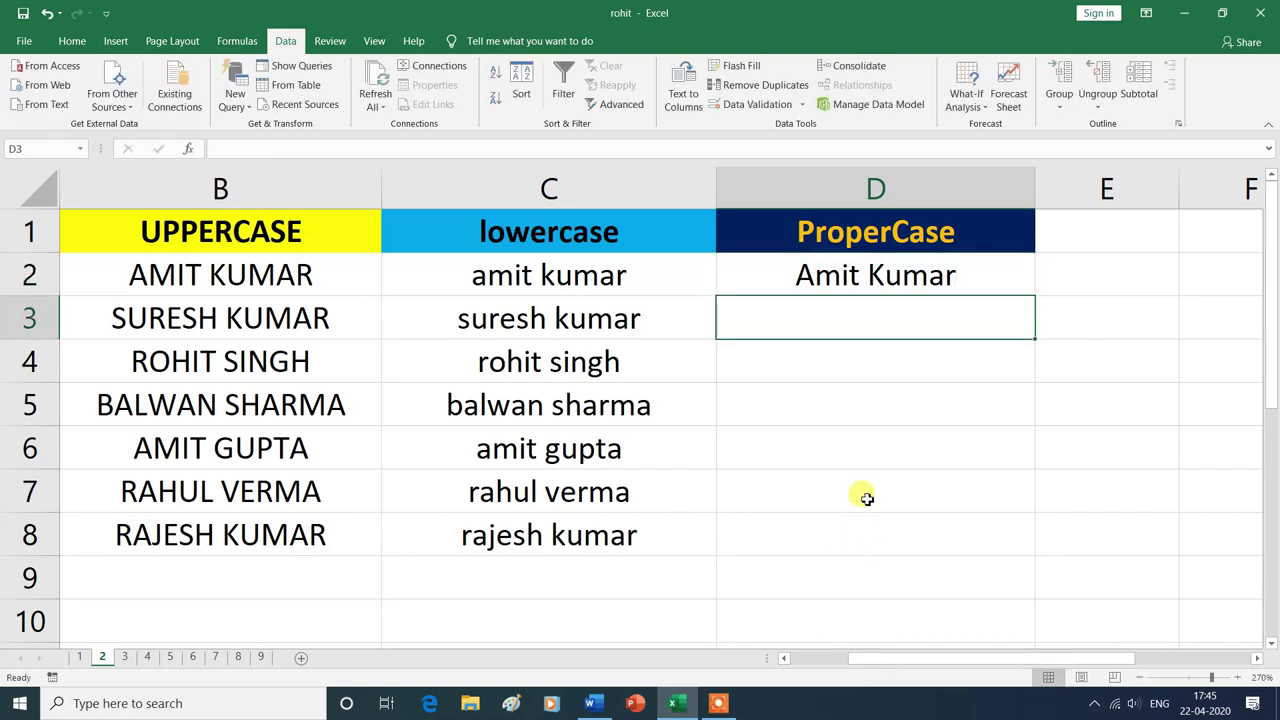
click(753, 70)
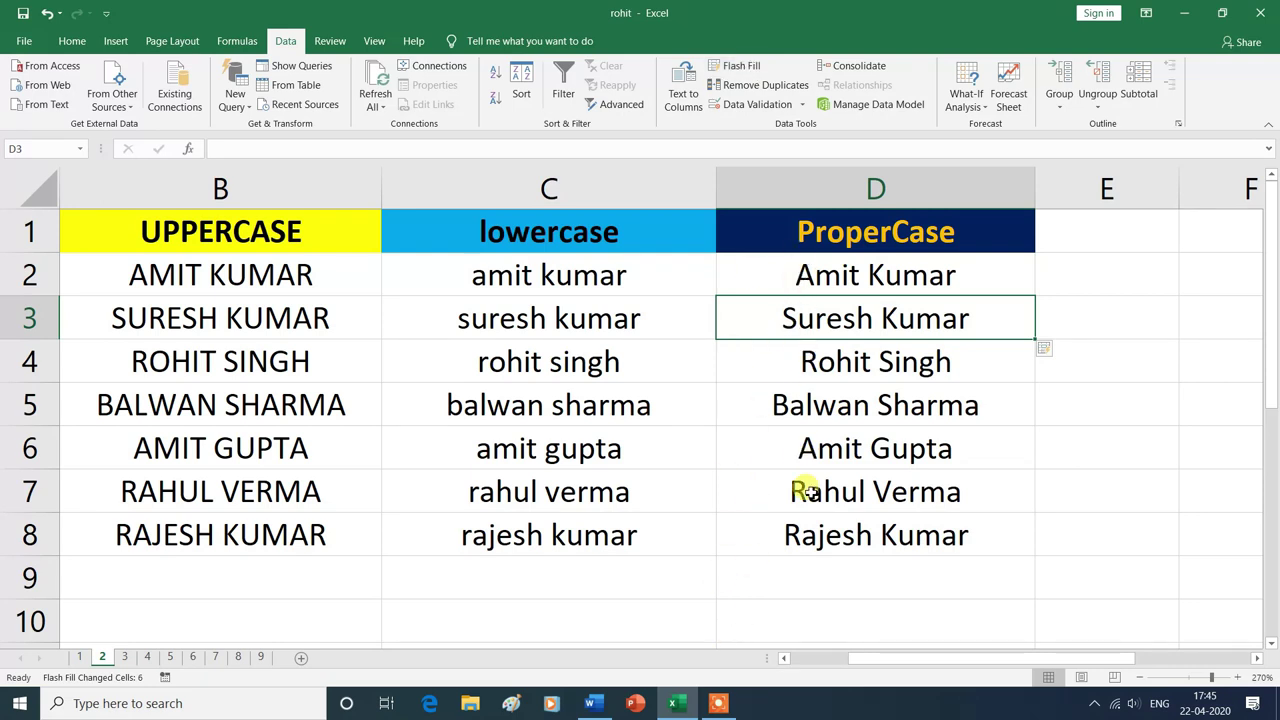
click(812, 605)
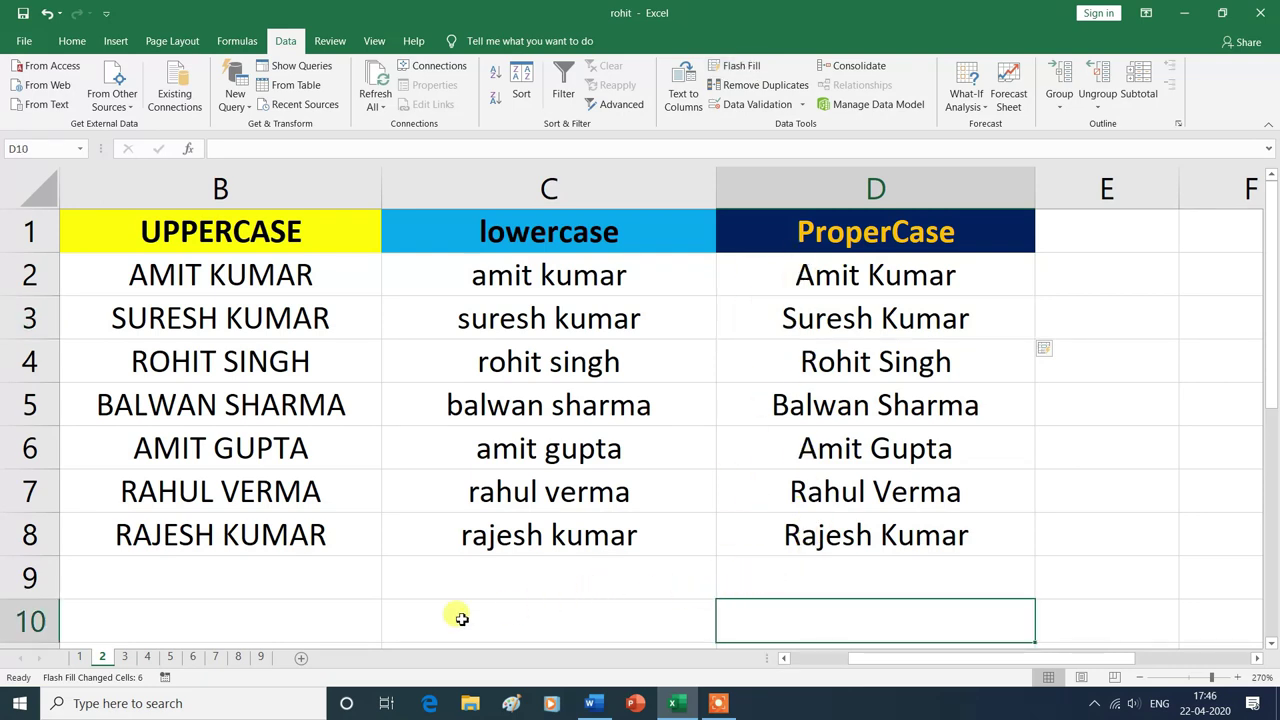
click(125, 658)
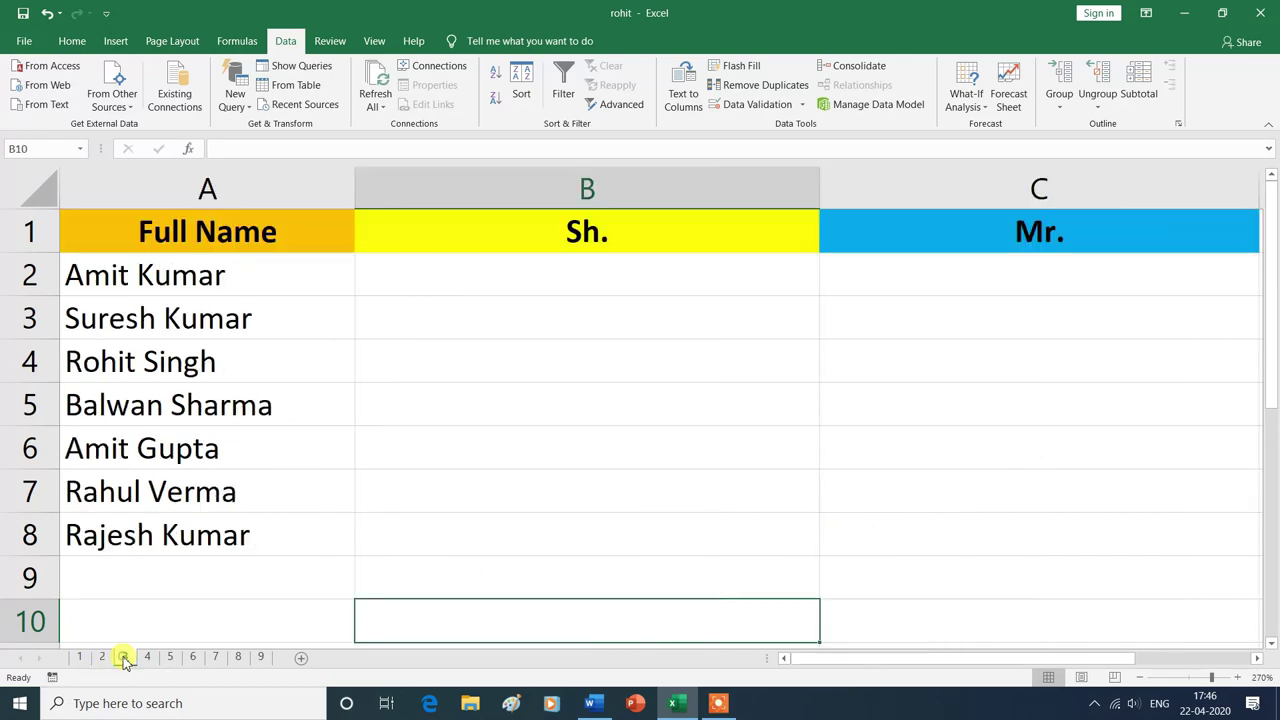
click(190, 618)
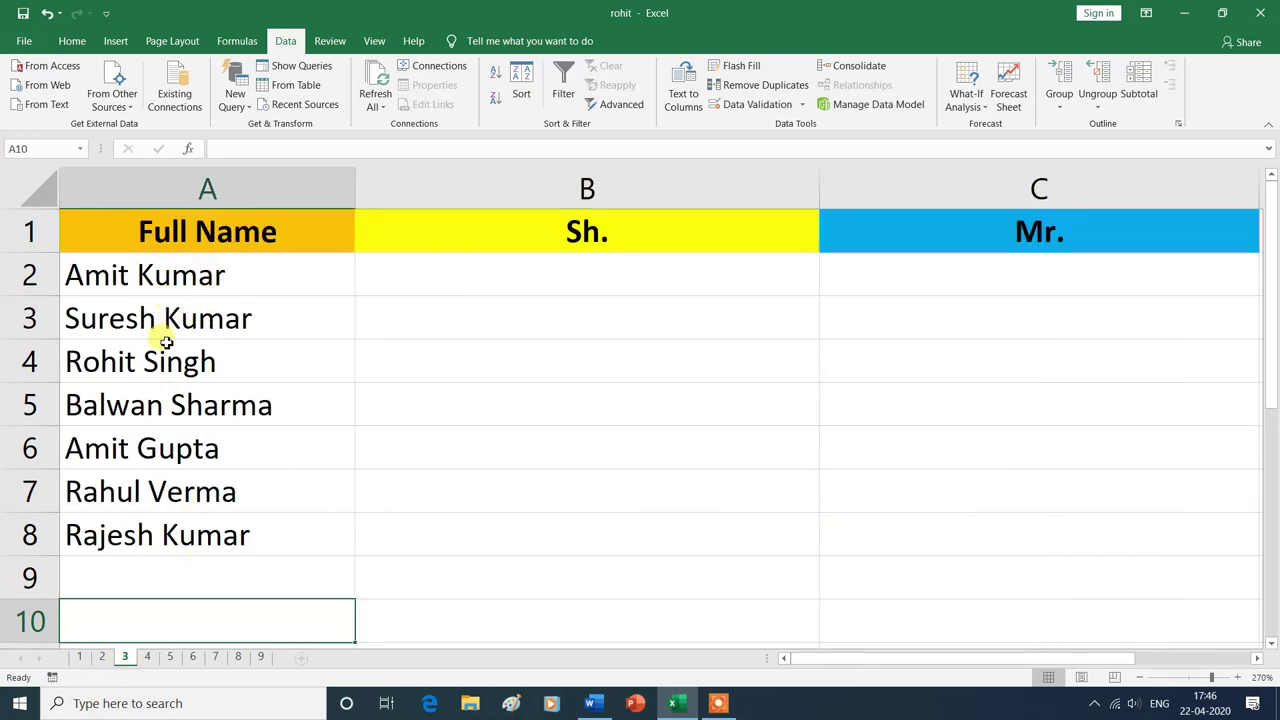
click(557, 276)
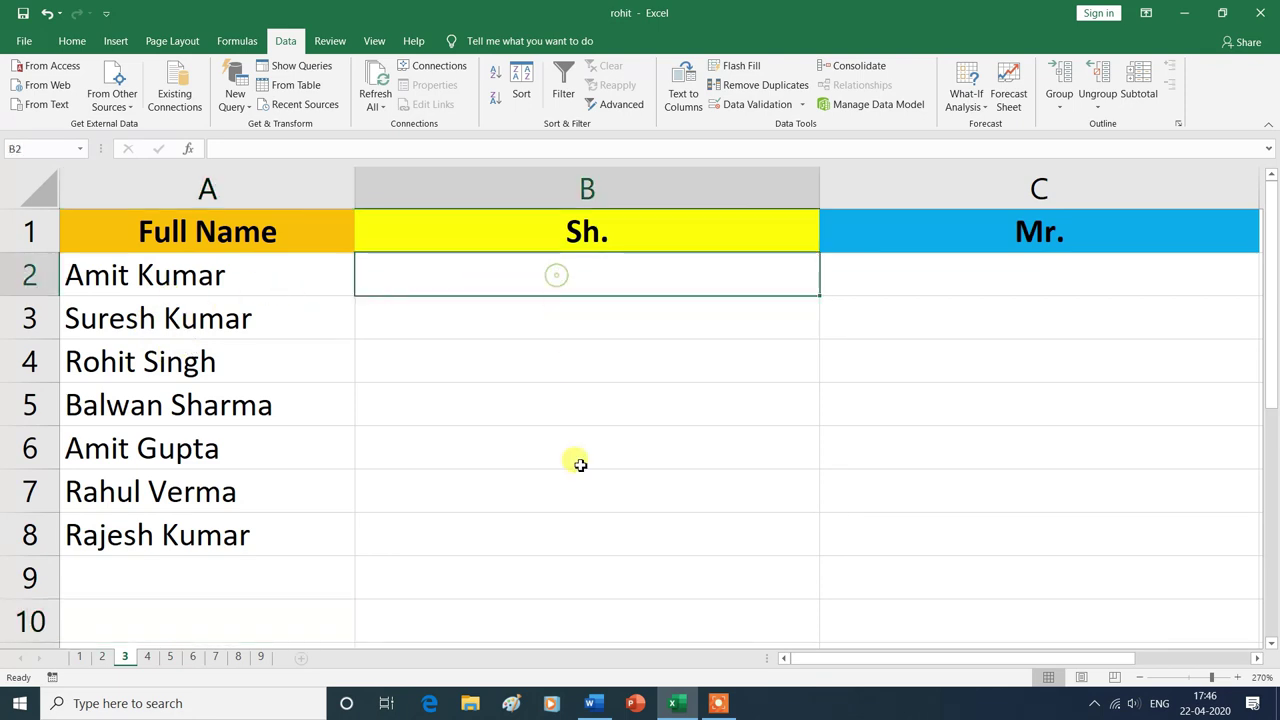
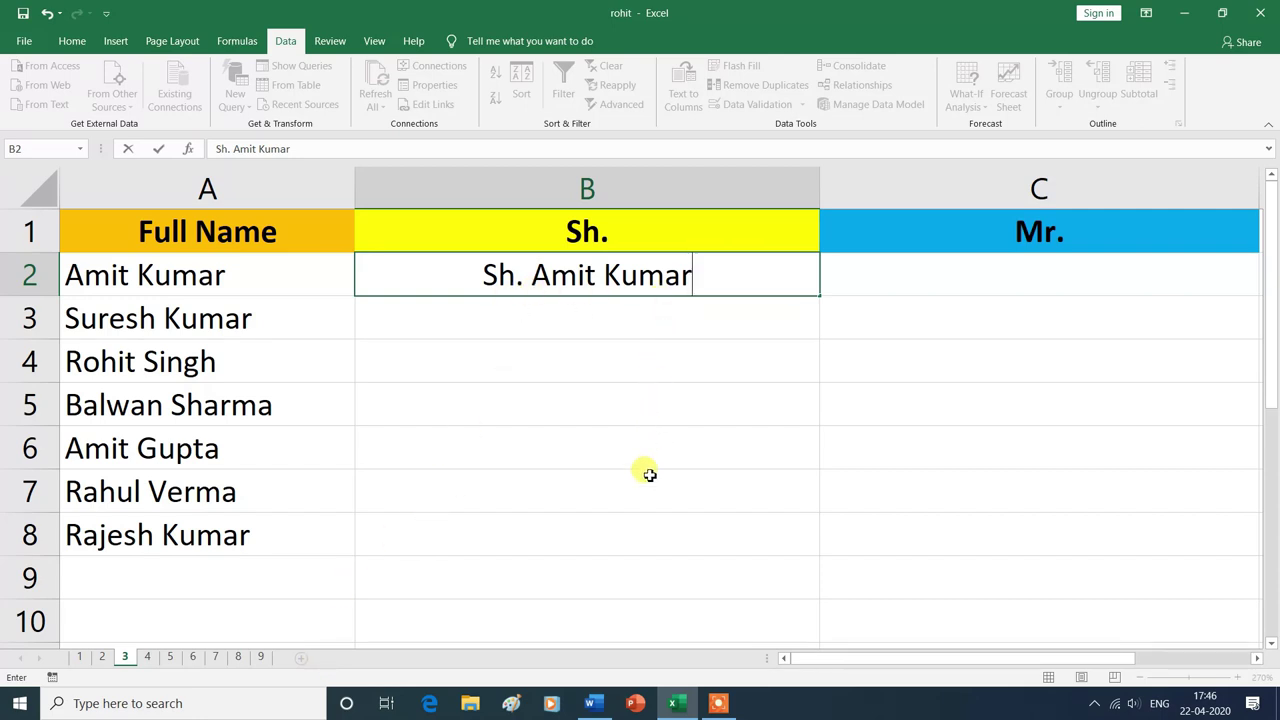
key(Return)
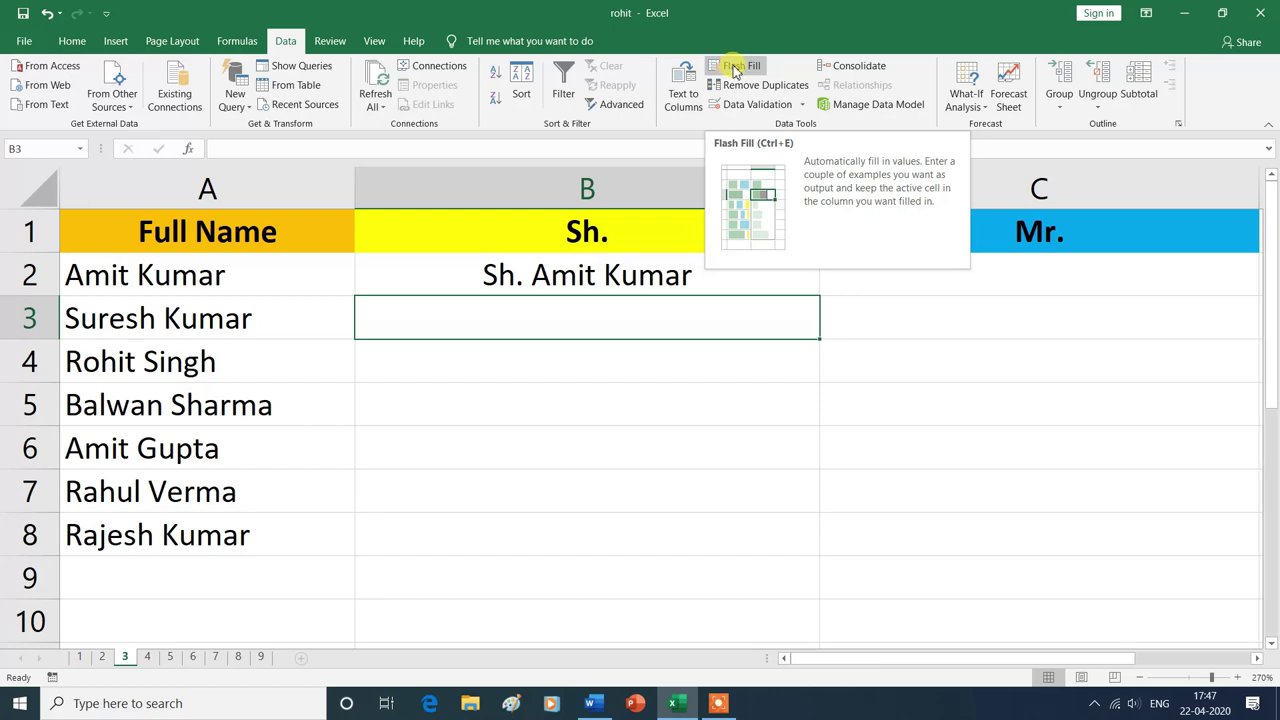
click(734, 68)
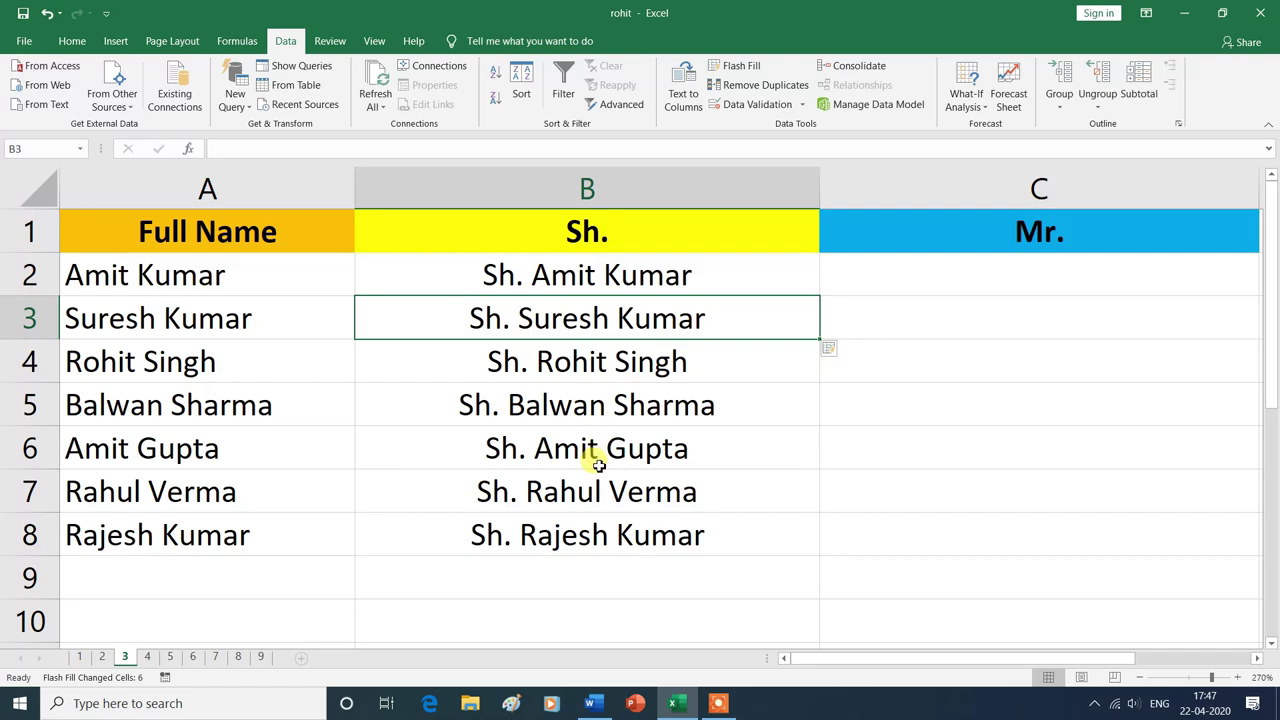
key(Down)
key(Down)
click(603, 618)
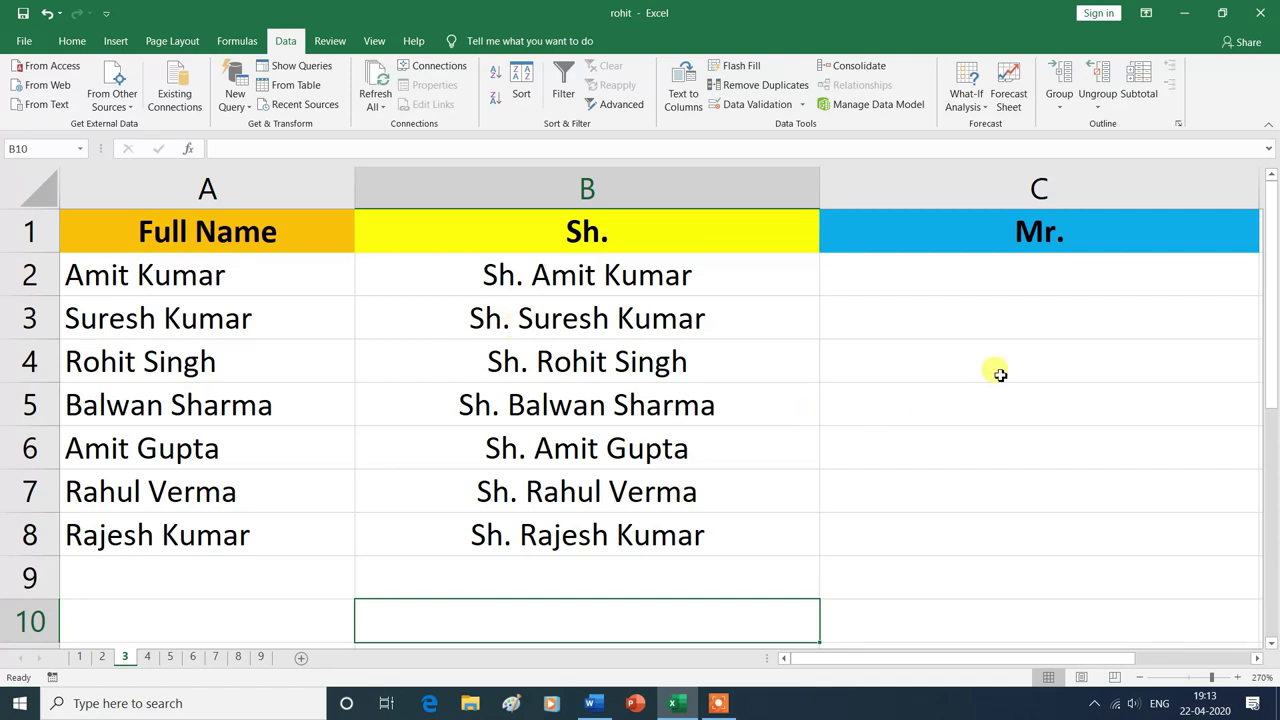
click(979, 281)
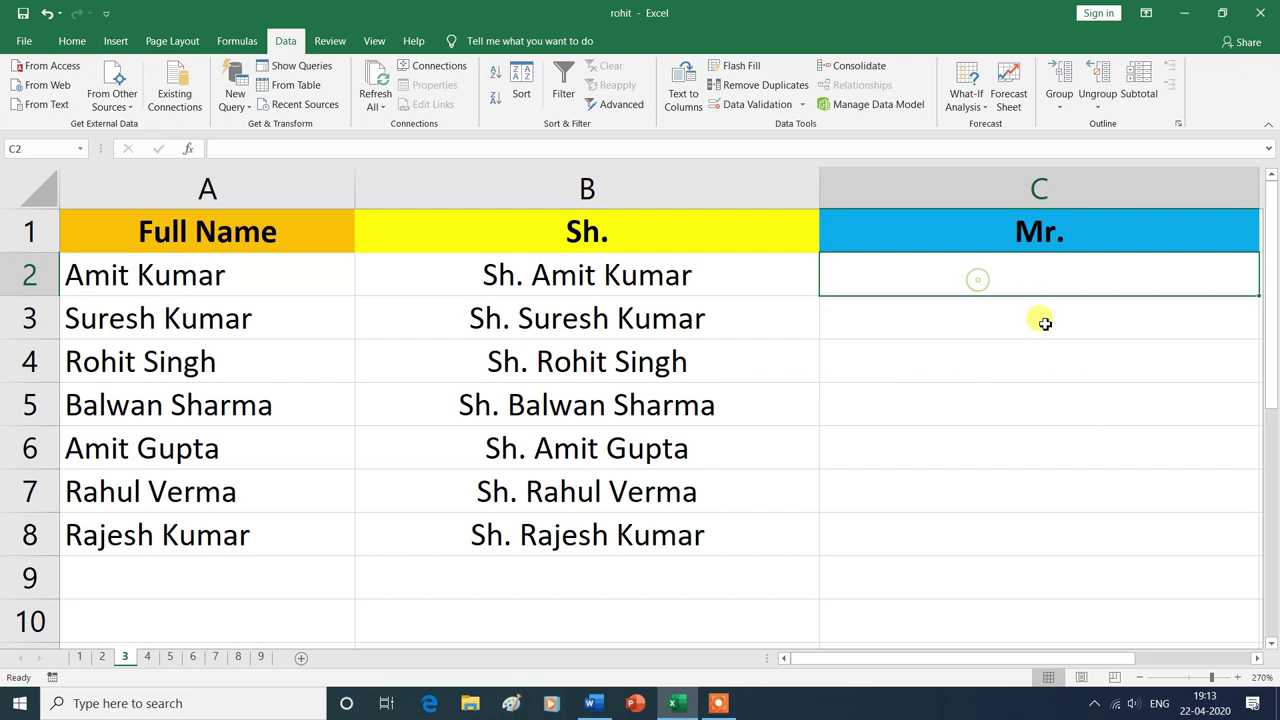
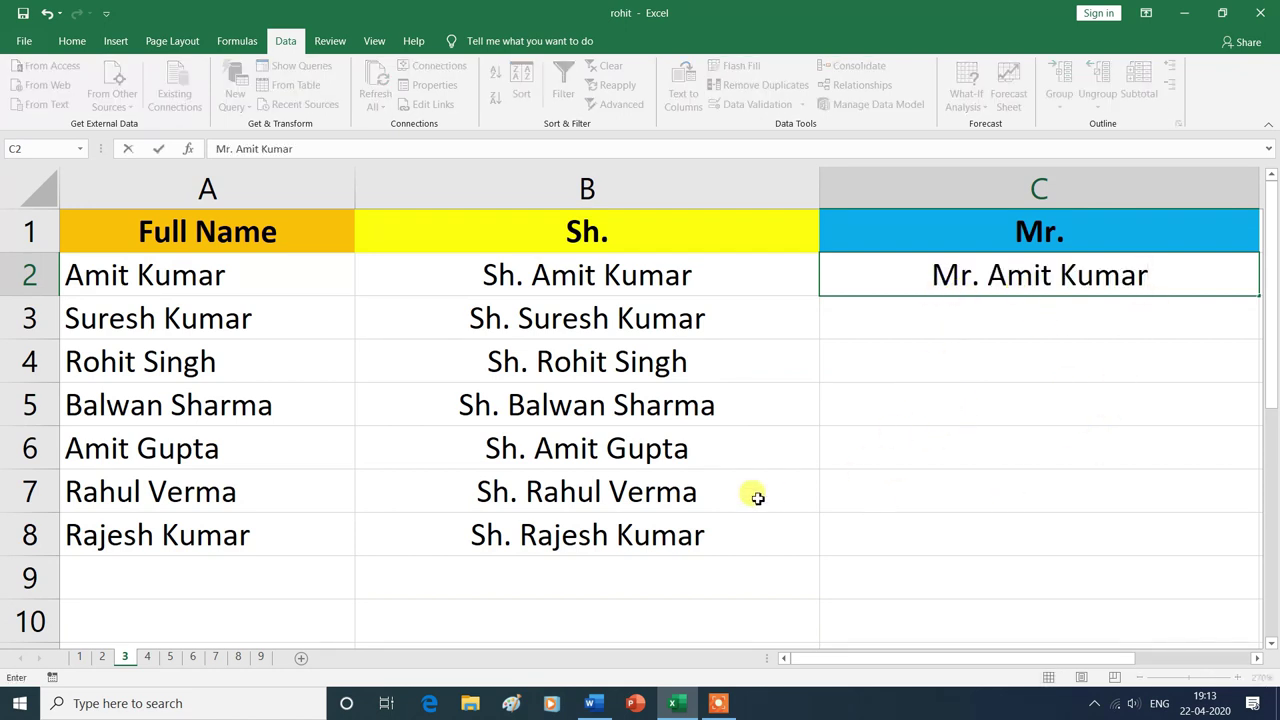
key(Return)
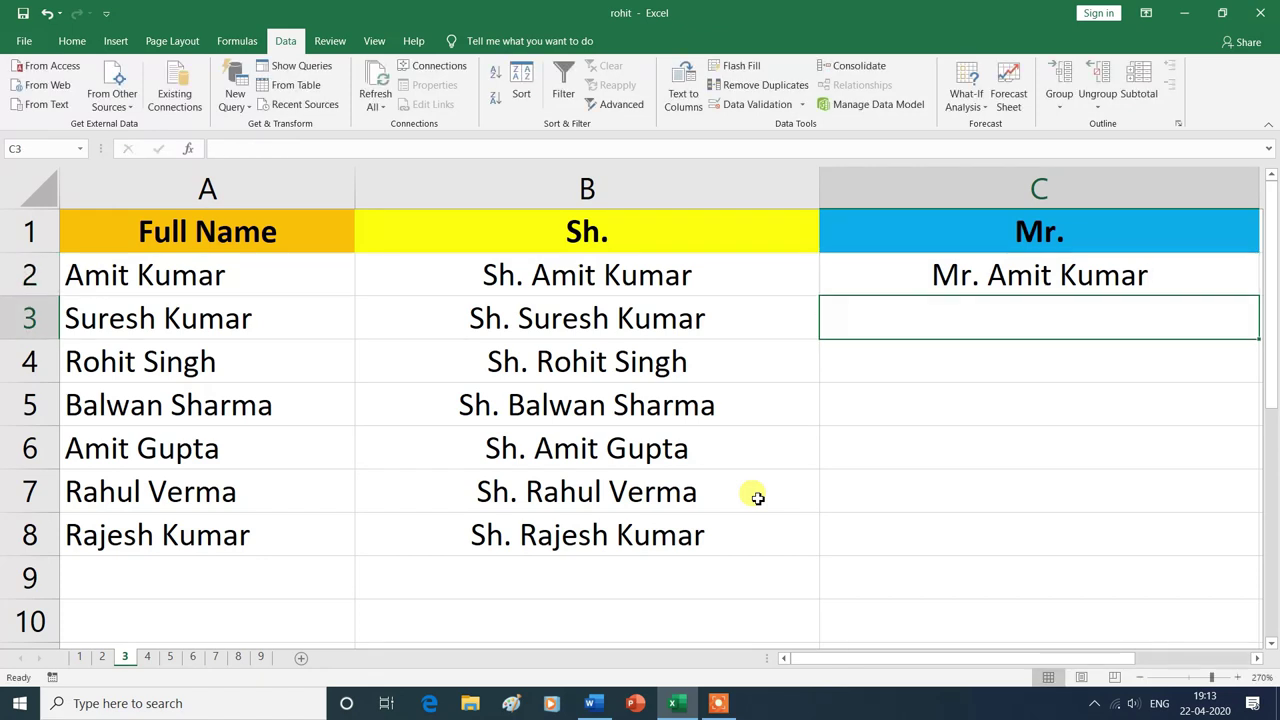
click(748, 70)
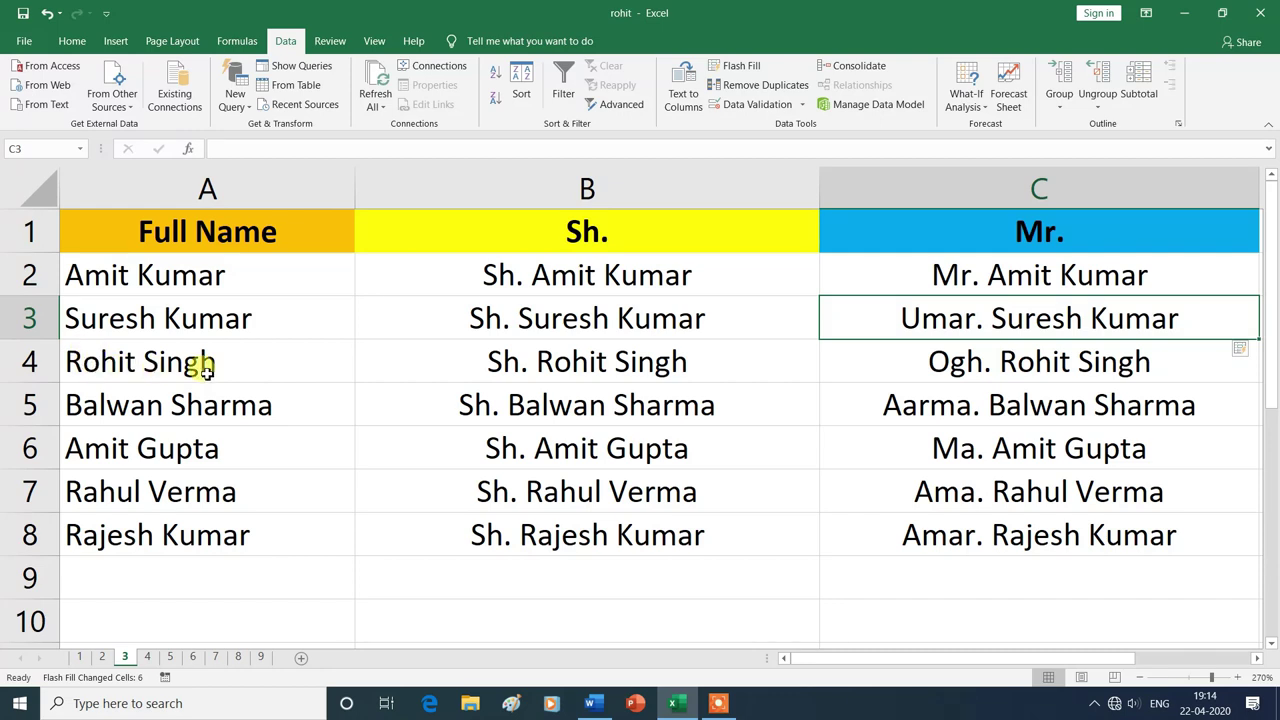
drag(940, 270, 1000, 540)
key(Delete)
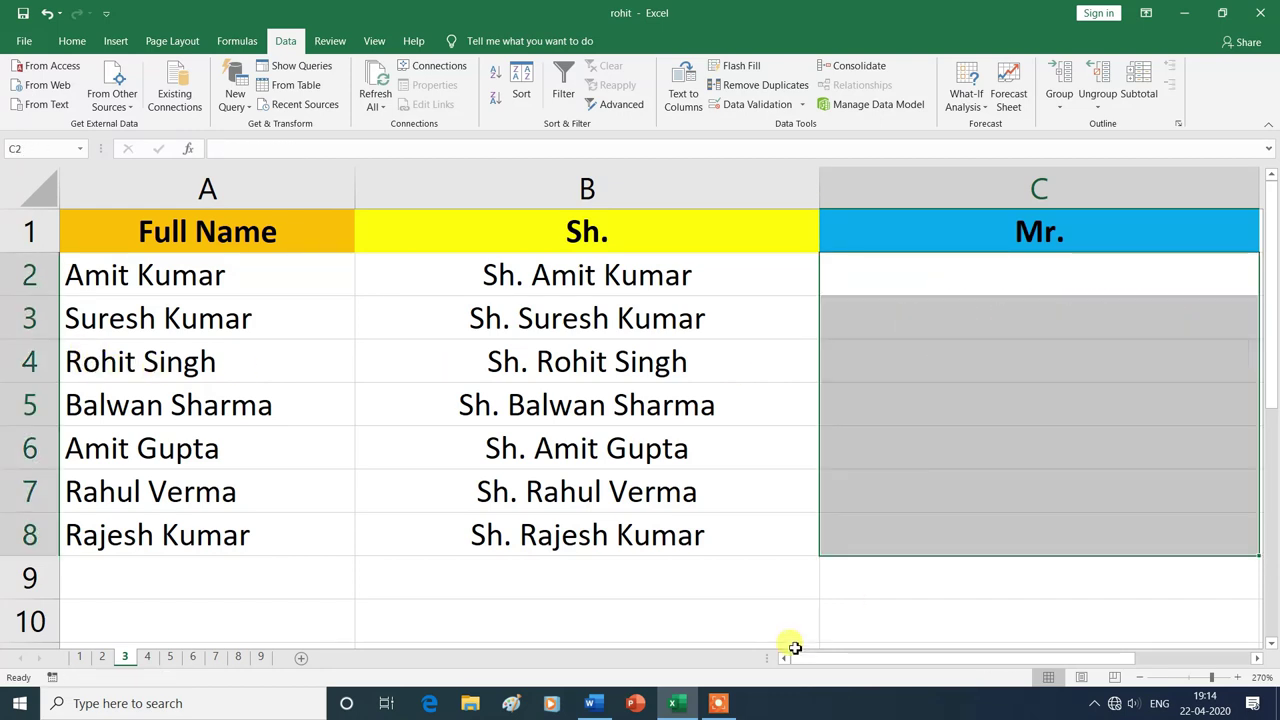
click(735, 627)
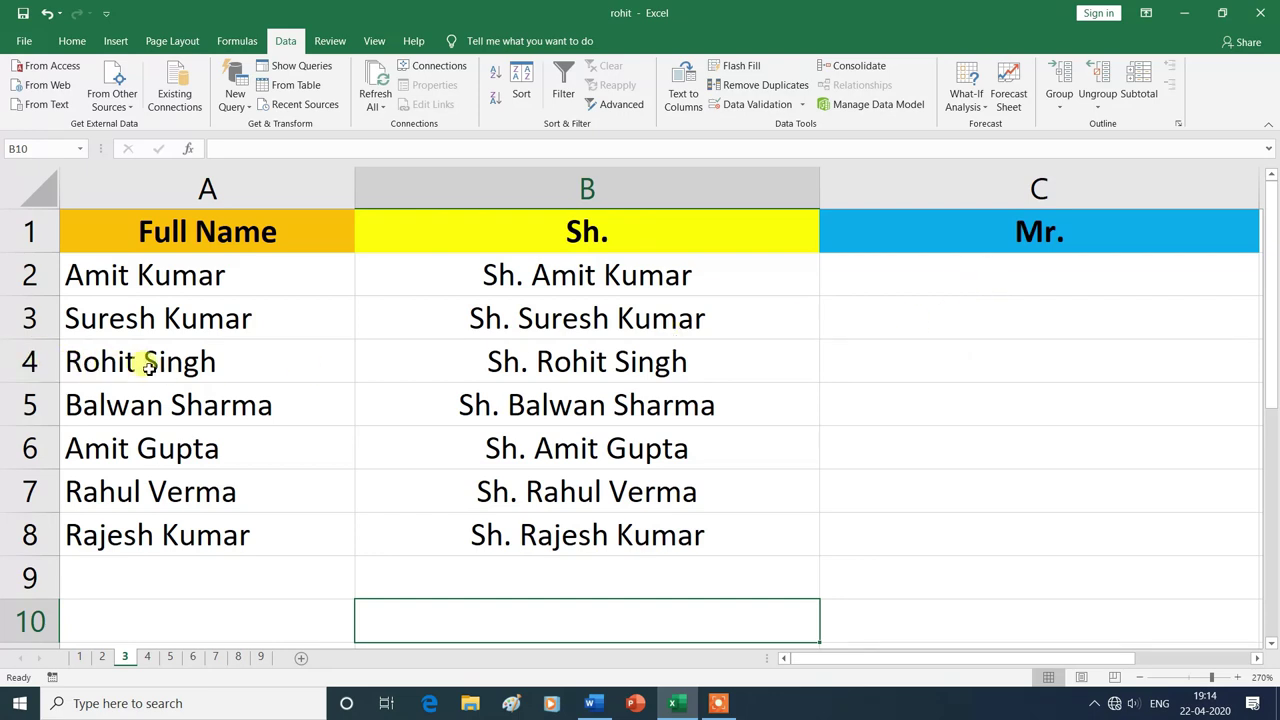
click(851, 360)
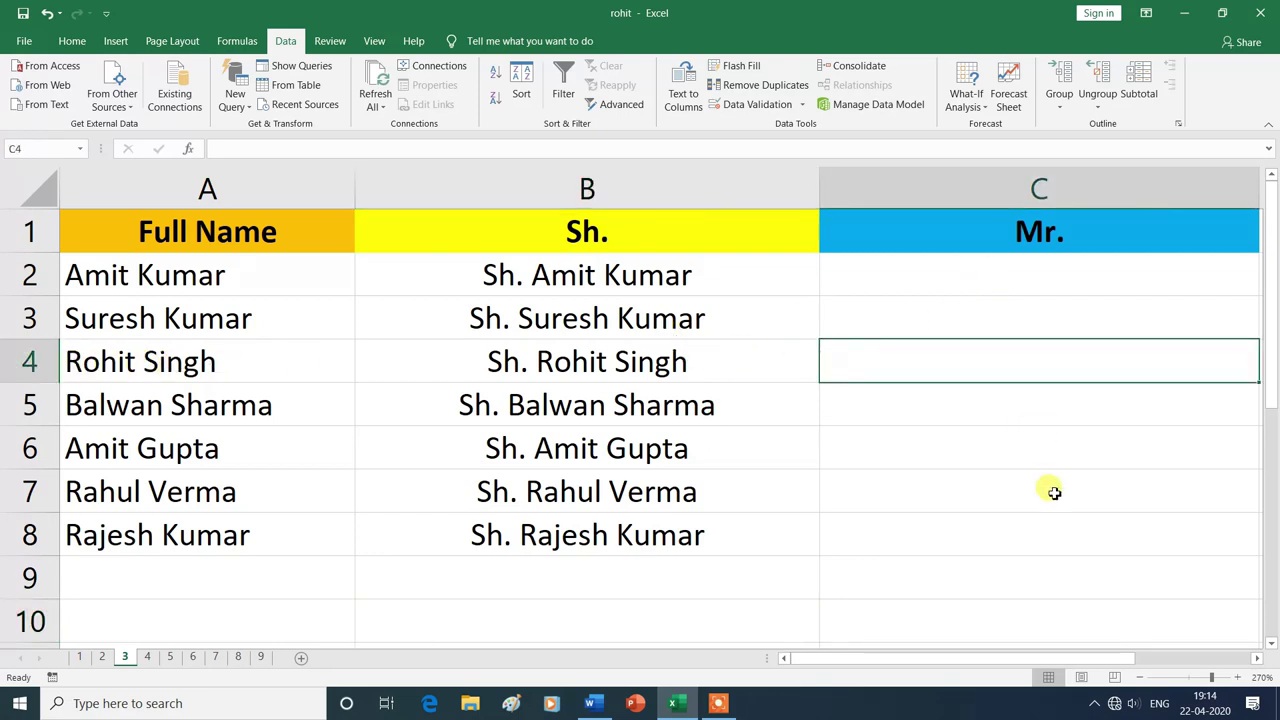
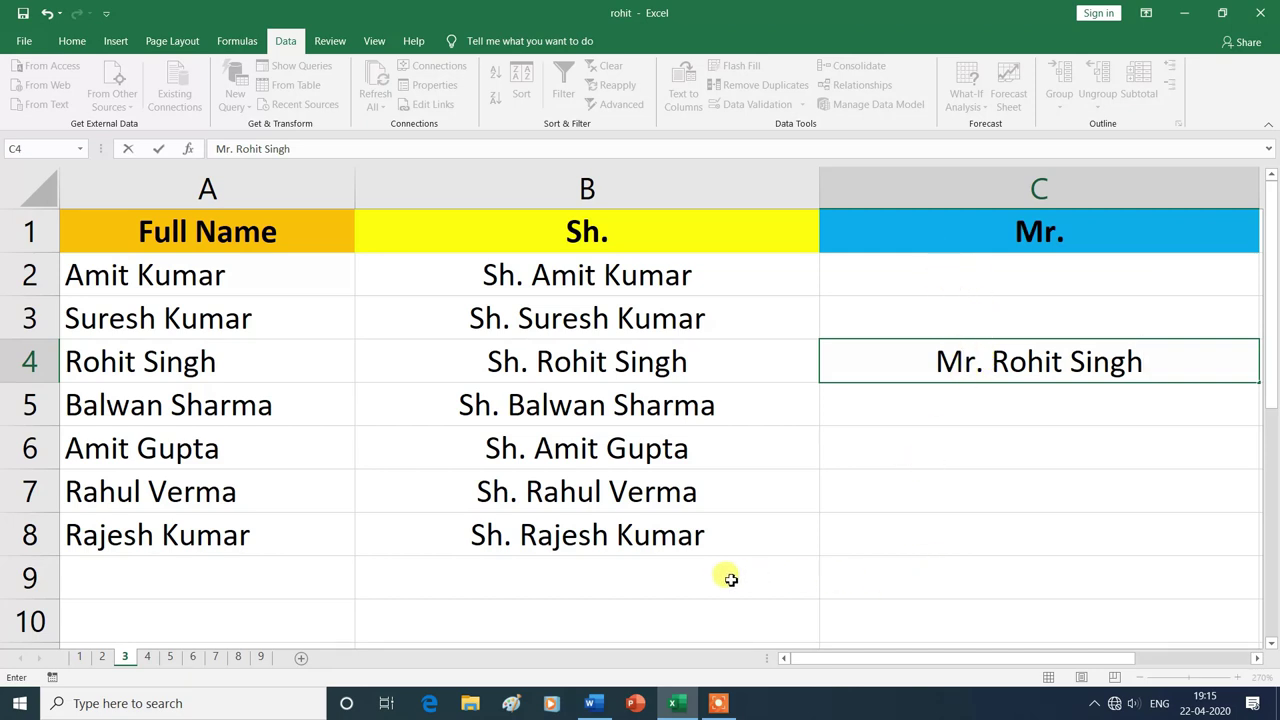
key(Return)
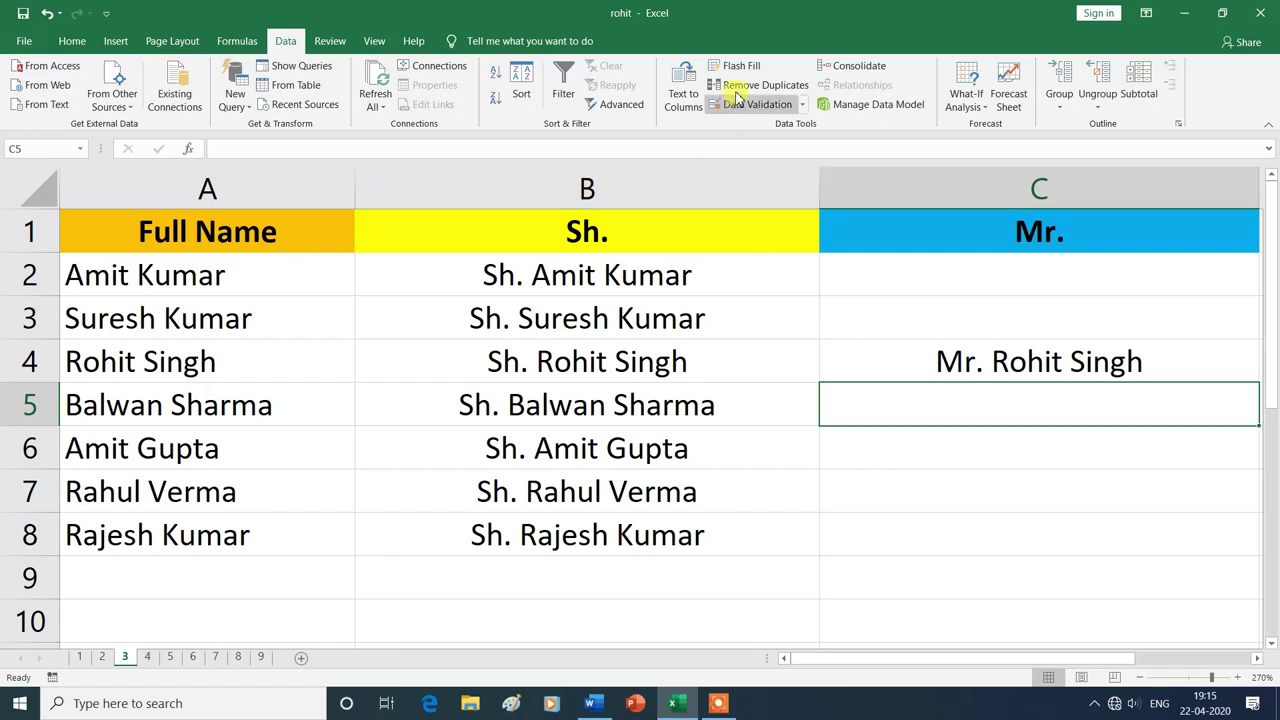
click(740, 70)
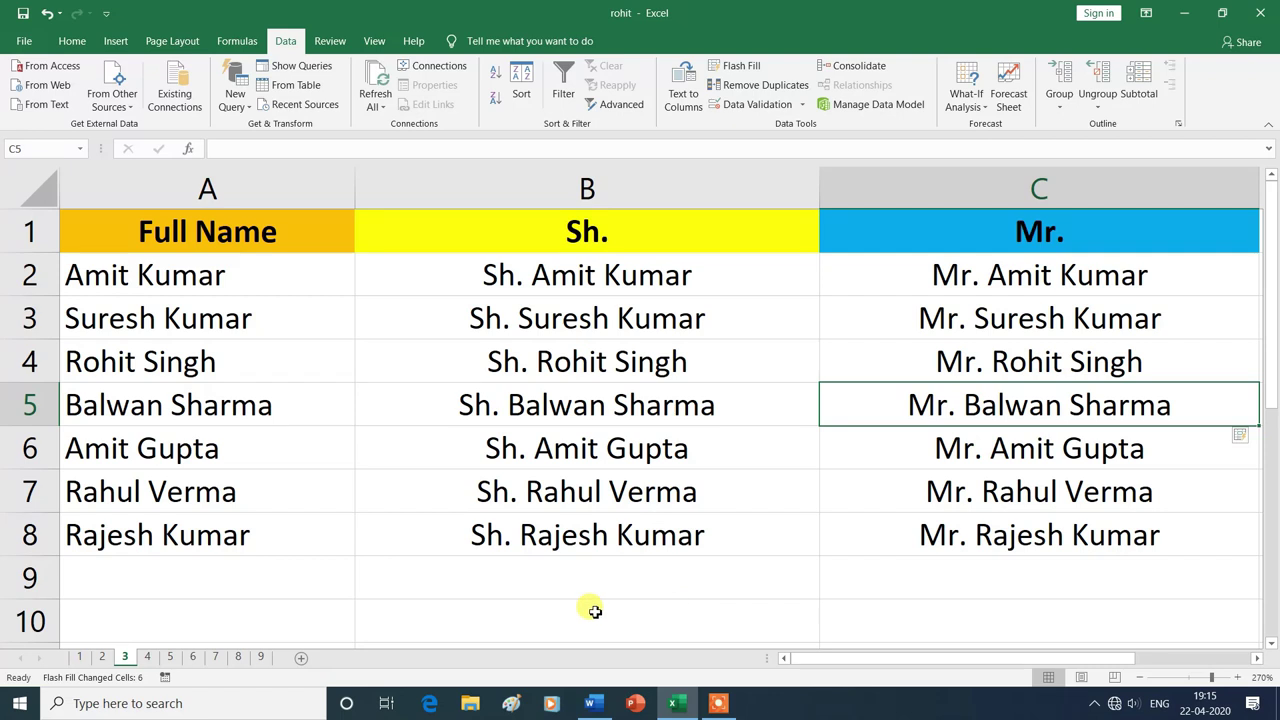
click(149, 658)
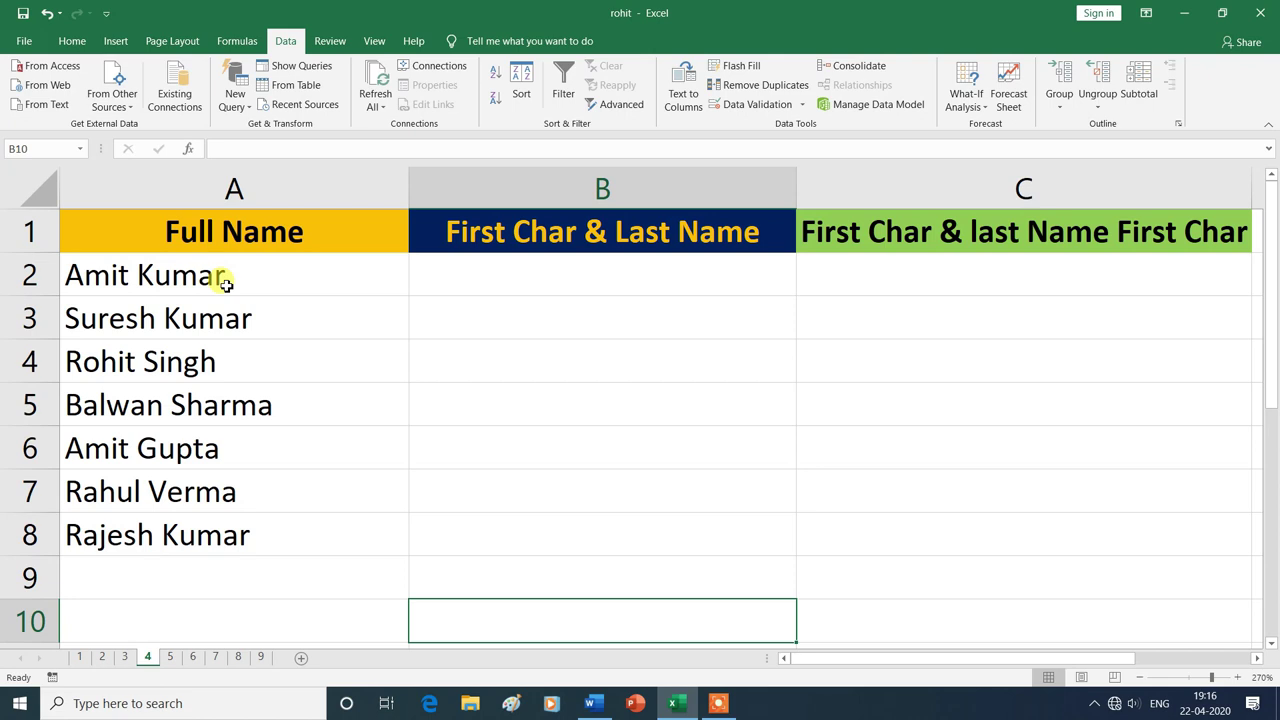
Enter 'A Kumar' in B2 and Flash Fill the First Char & Last Name column through R Kumar.
click(504, 281)
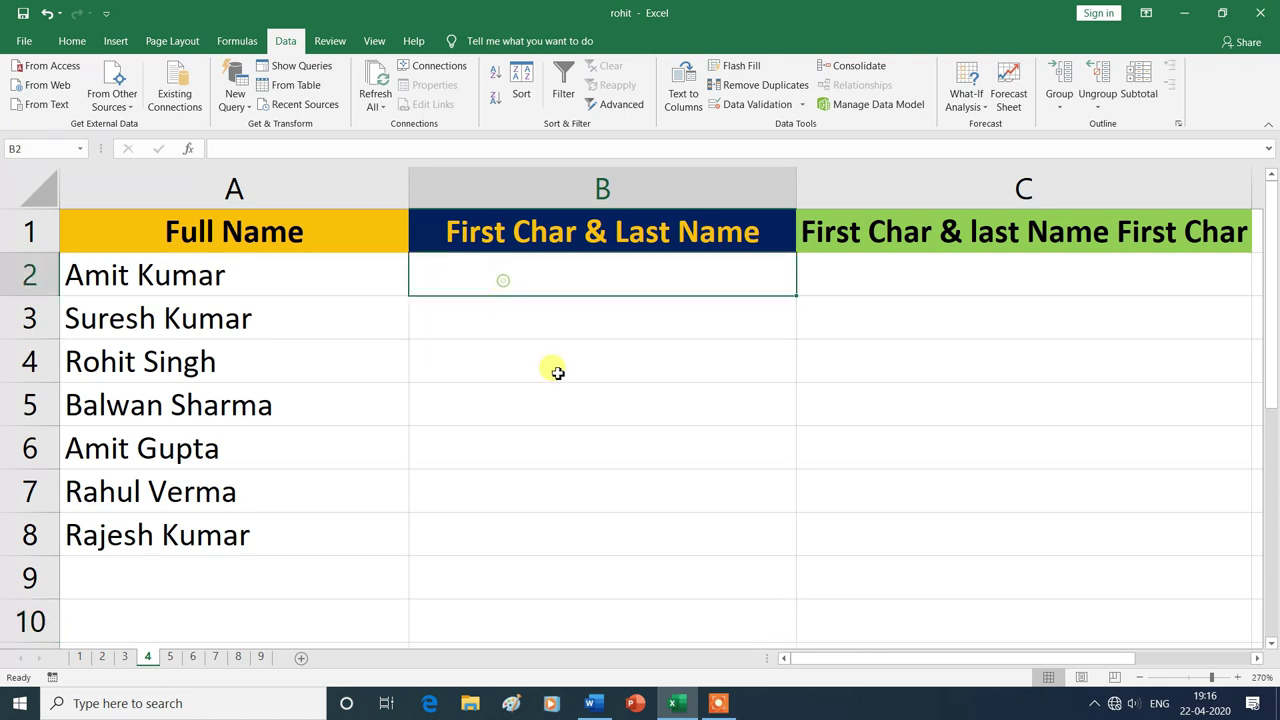
text(A )
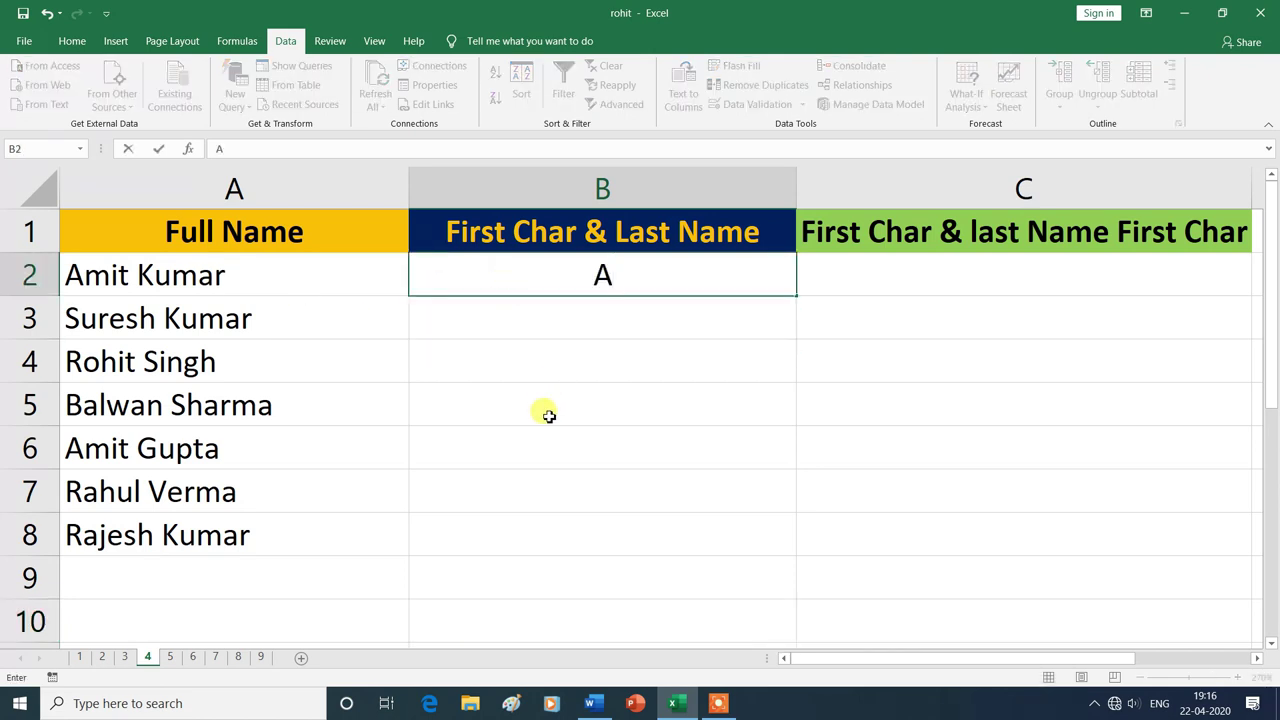
text(Kumar)
key(Return)
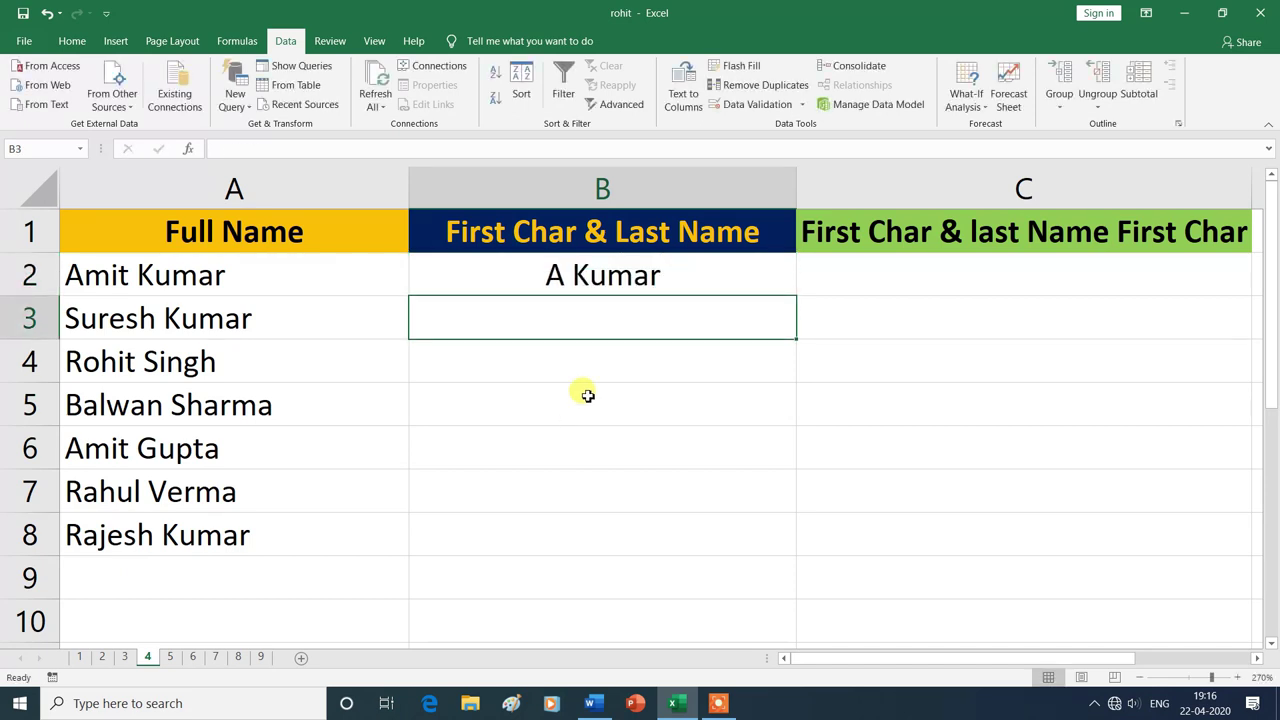
click(742, 70)
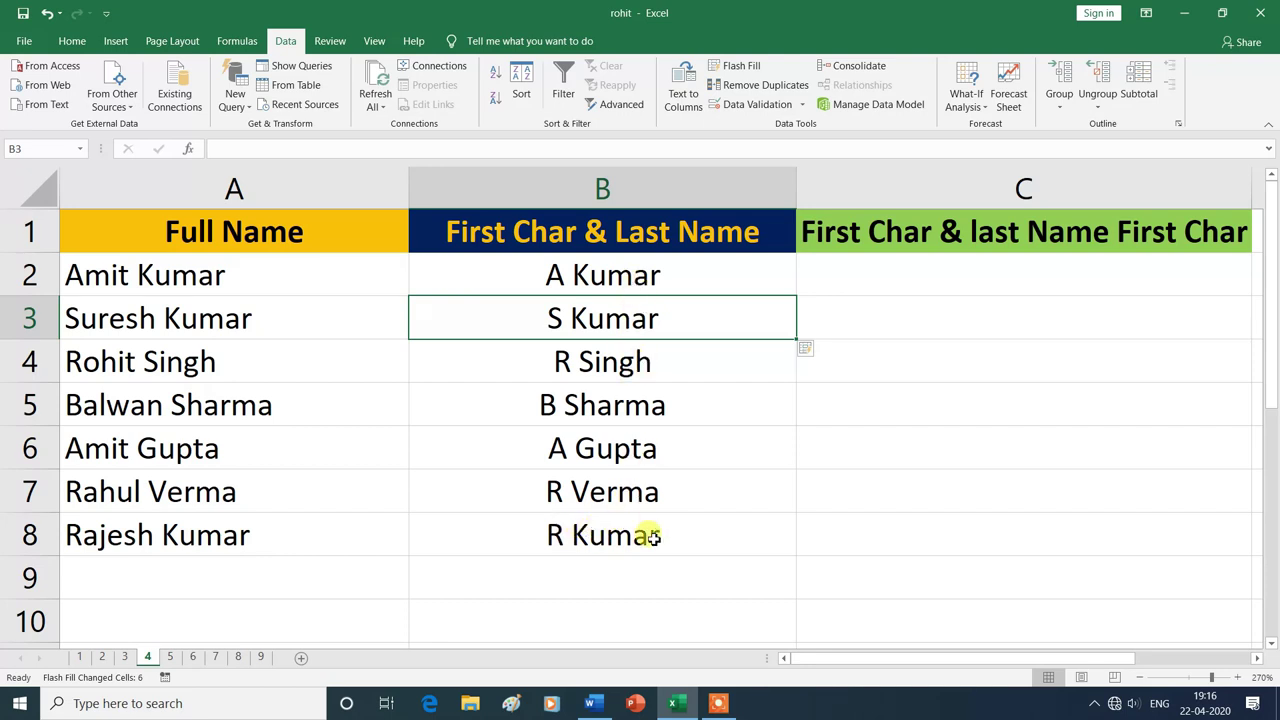
click(602, 620)
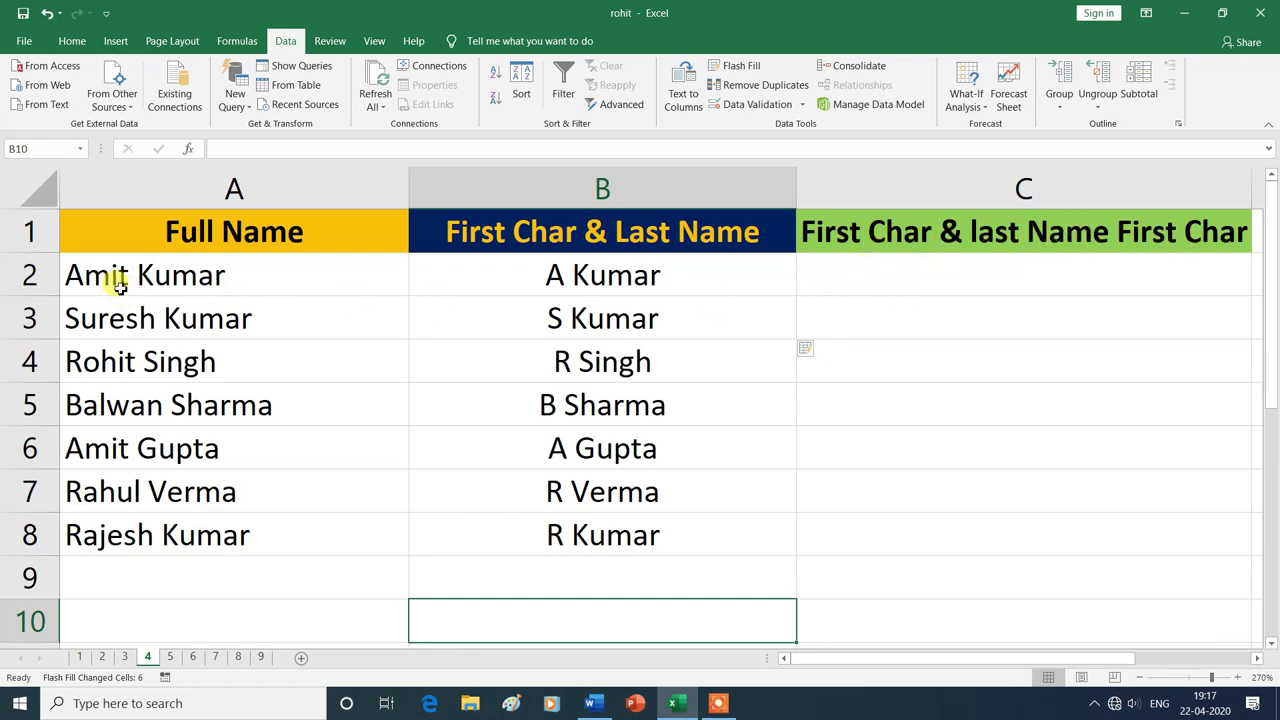
click(860, 276)
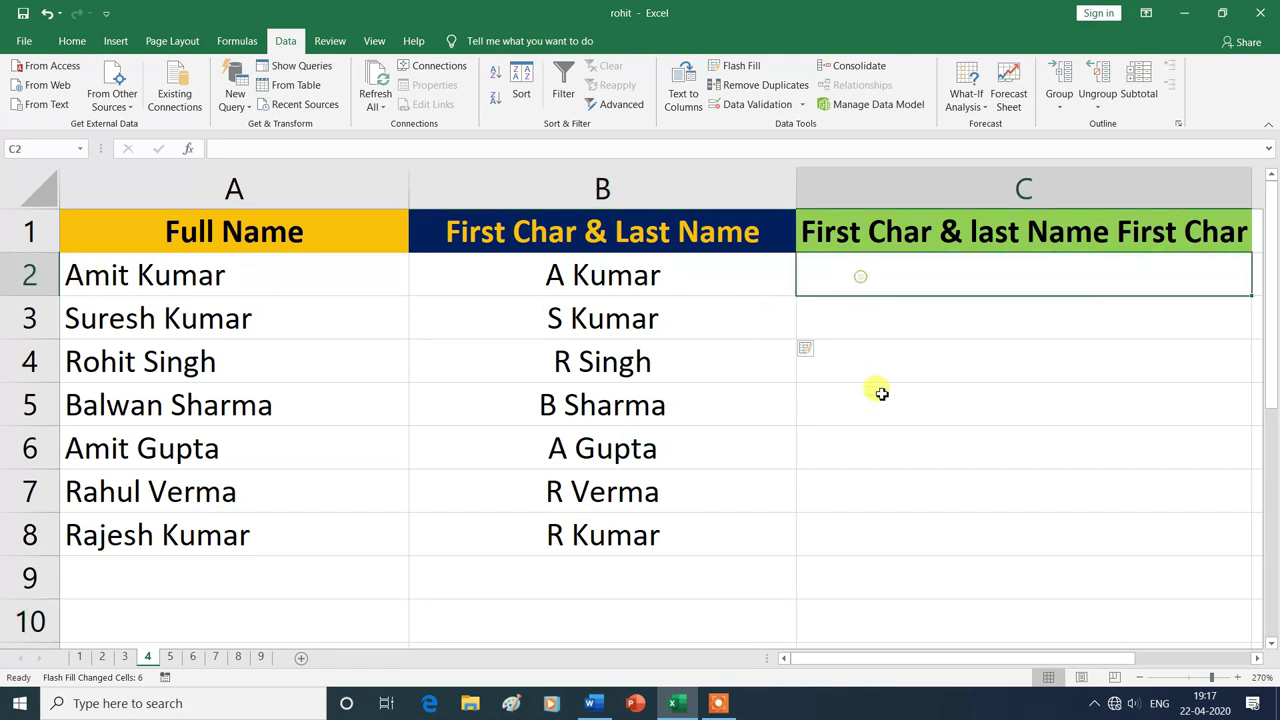
Enter 'A K' in C2 and Flash Fill the initials column down to R K.
text(A K)
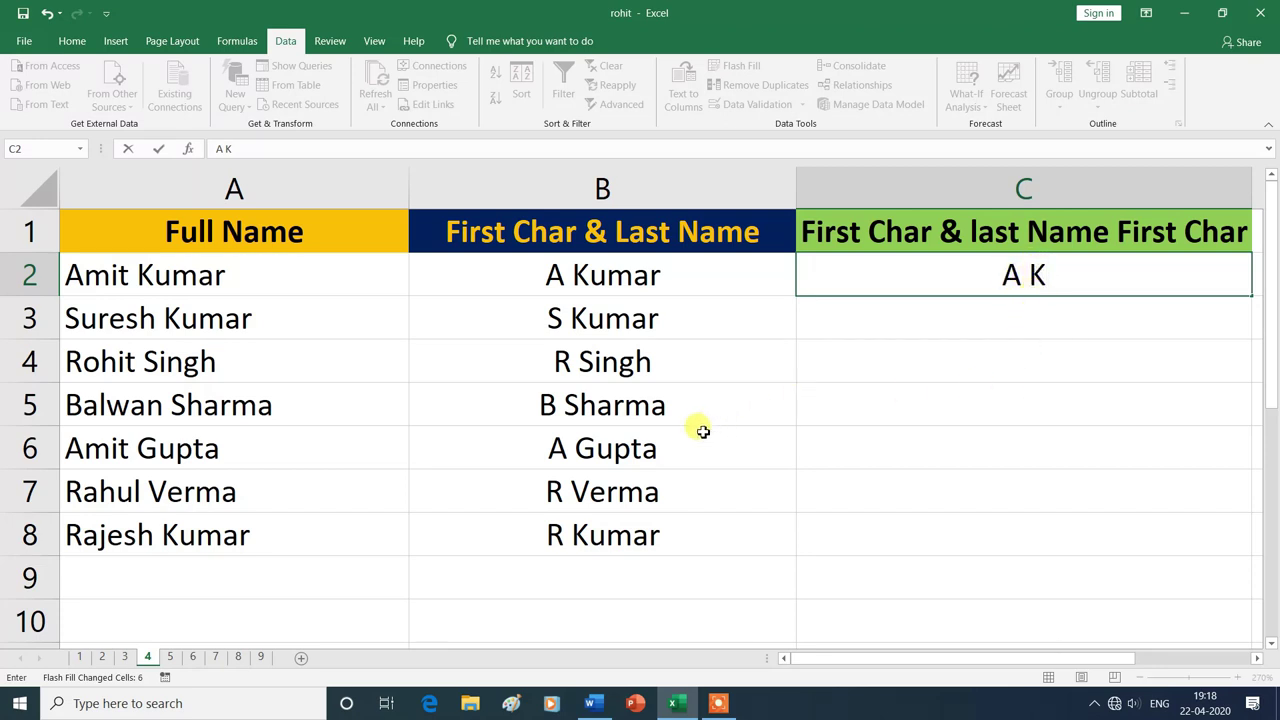
key(Return)
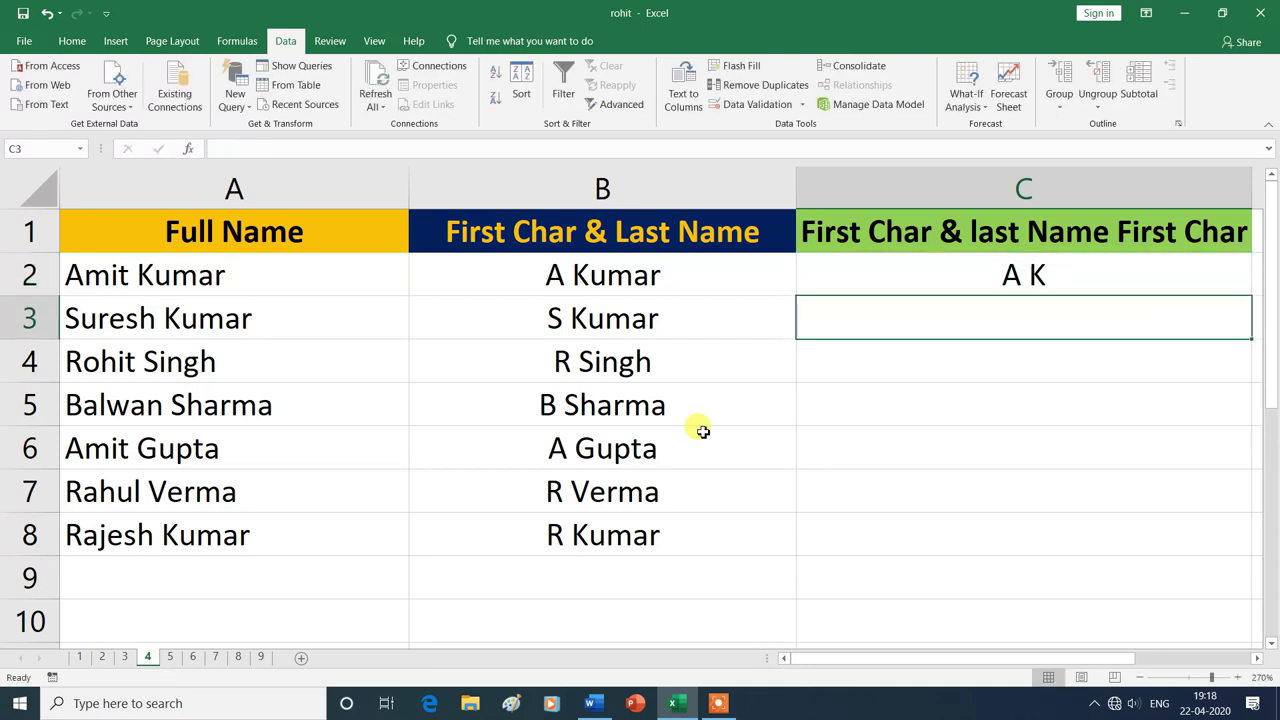
click(753, 58)
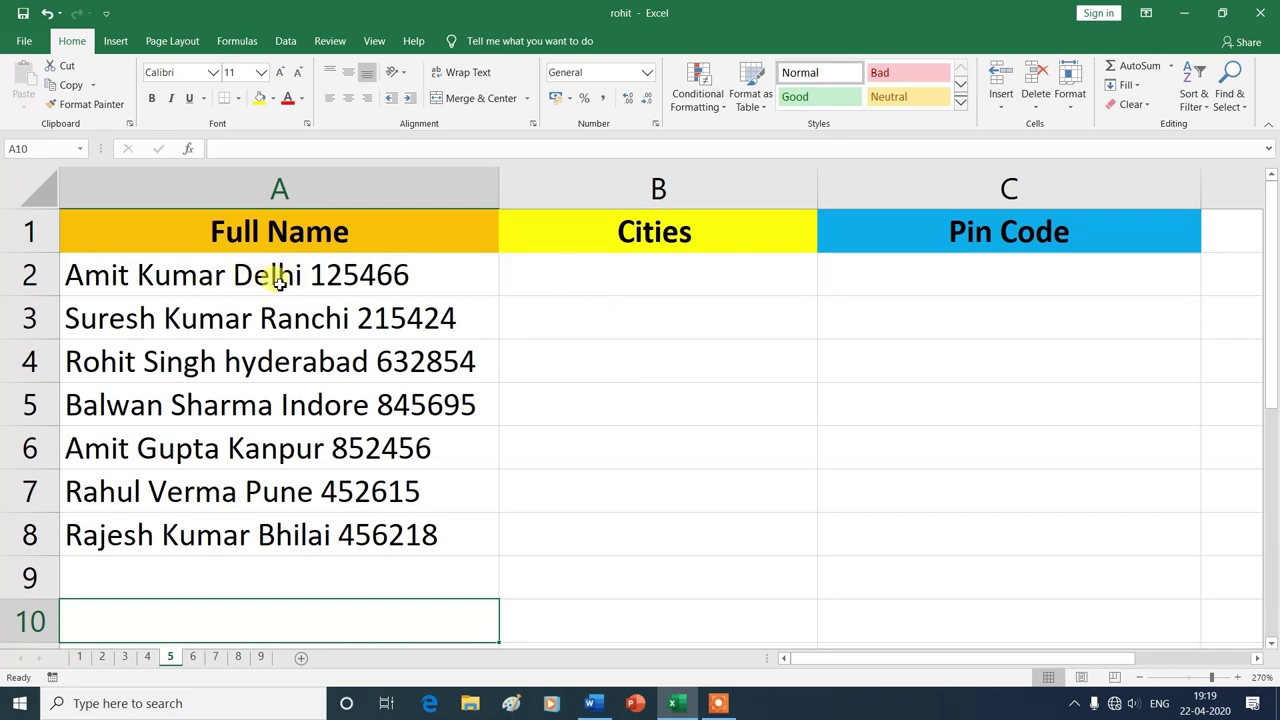
Enter 'Delhi' in B2 and Flash Fill the Cities column through Bhilai.
click(619, 282)
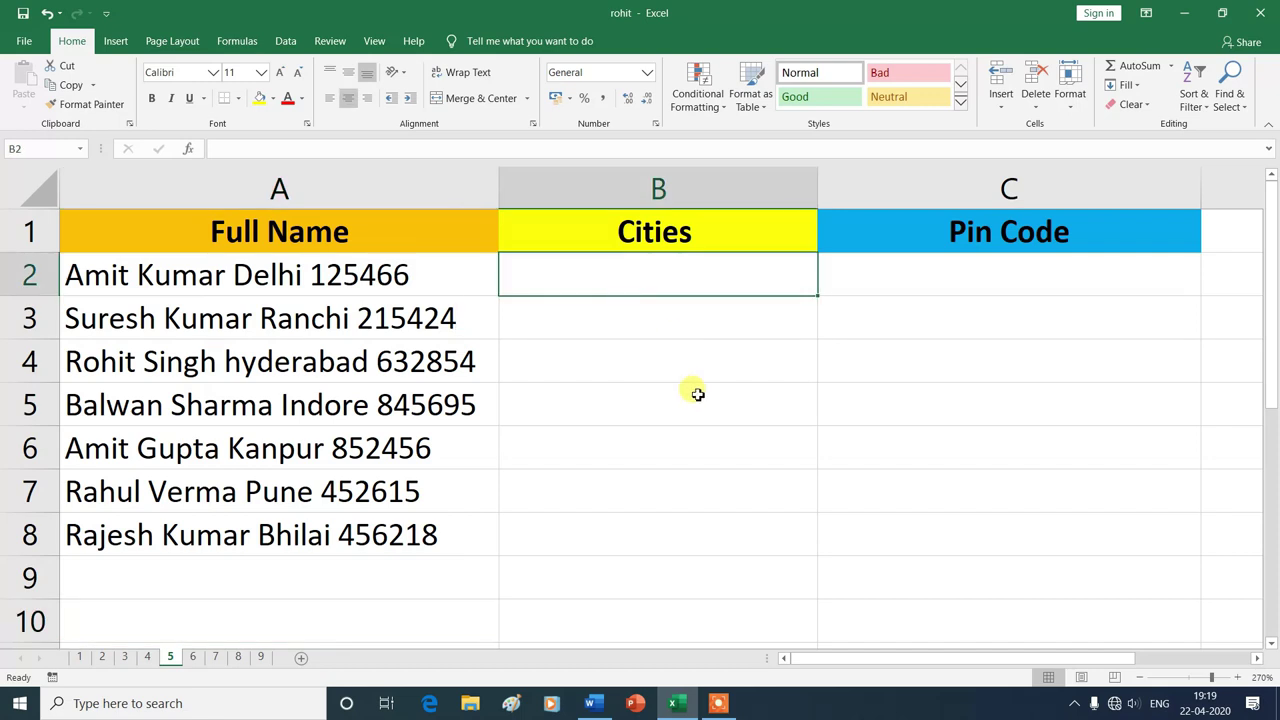
text(Delhi)
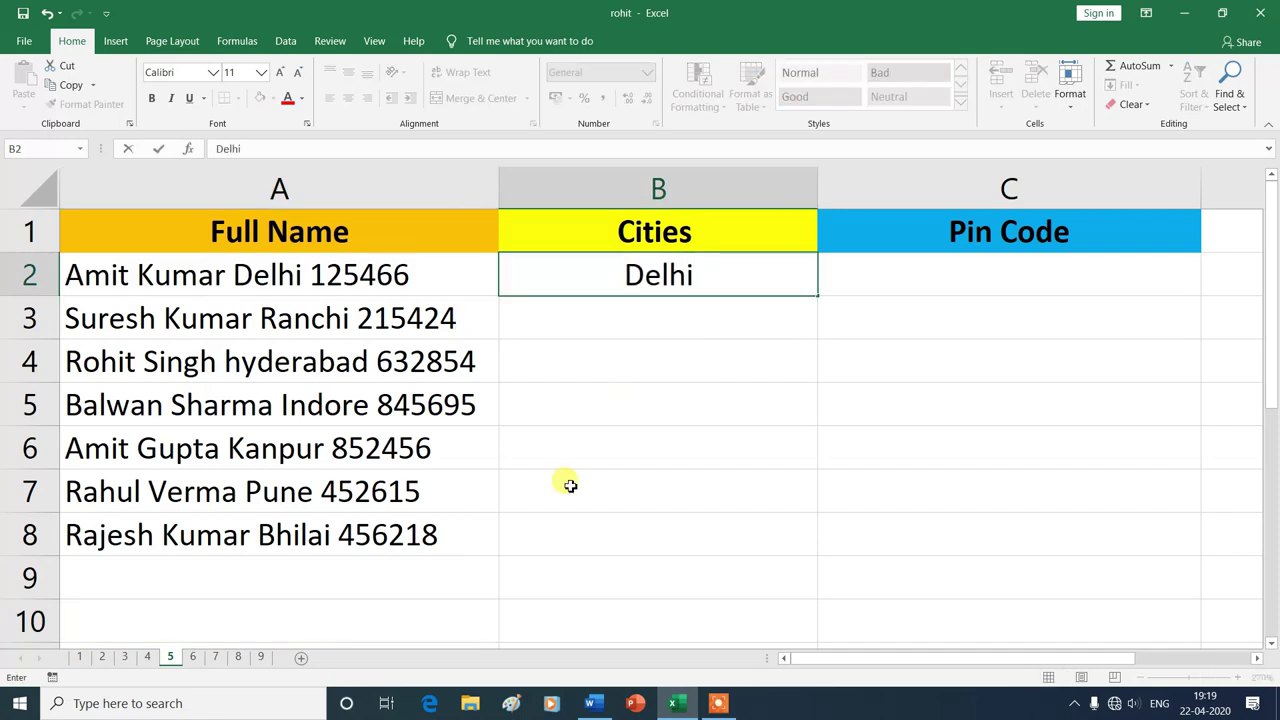
key(Return)
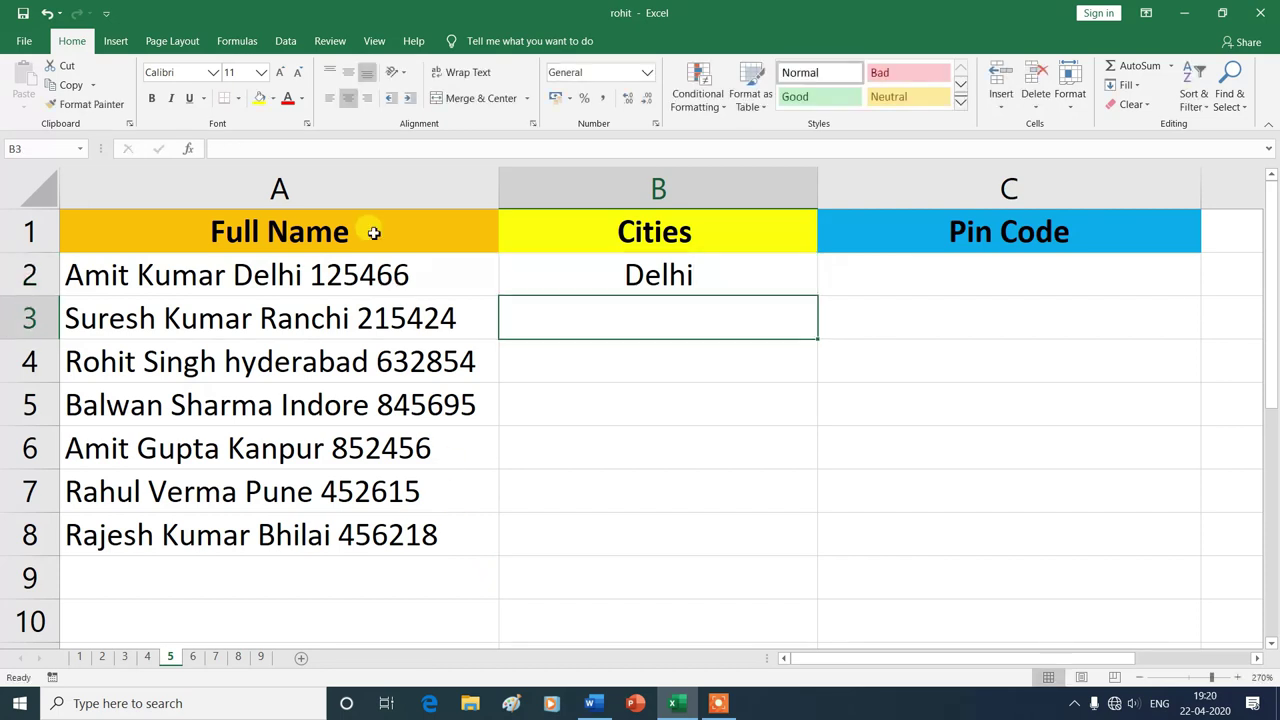
click(291, 42)
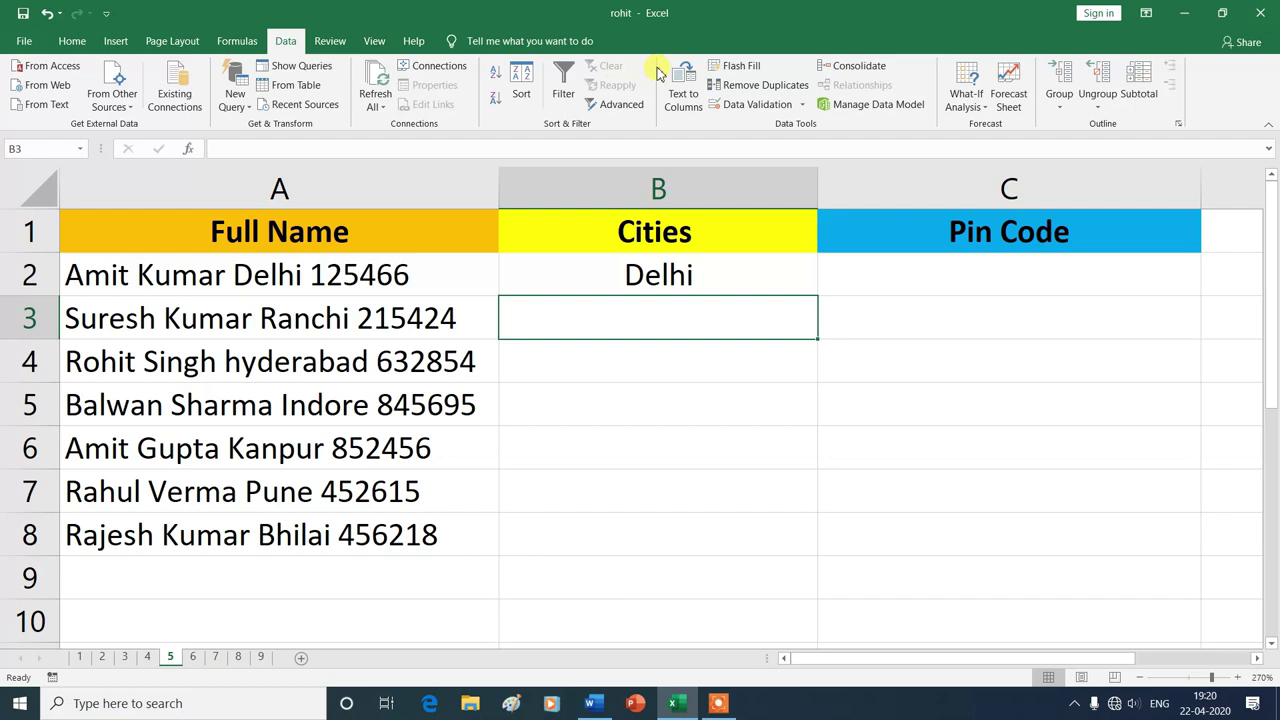
click(738, 67)
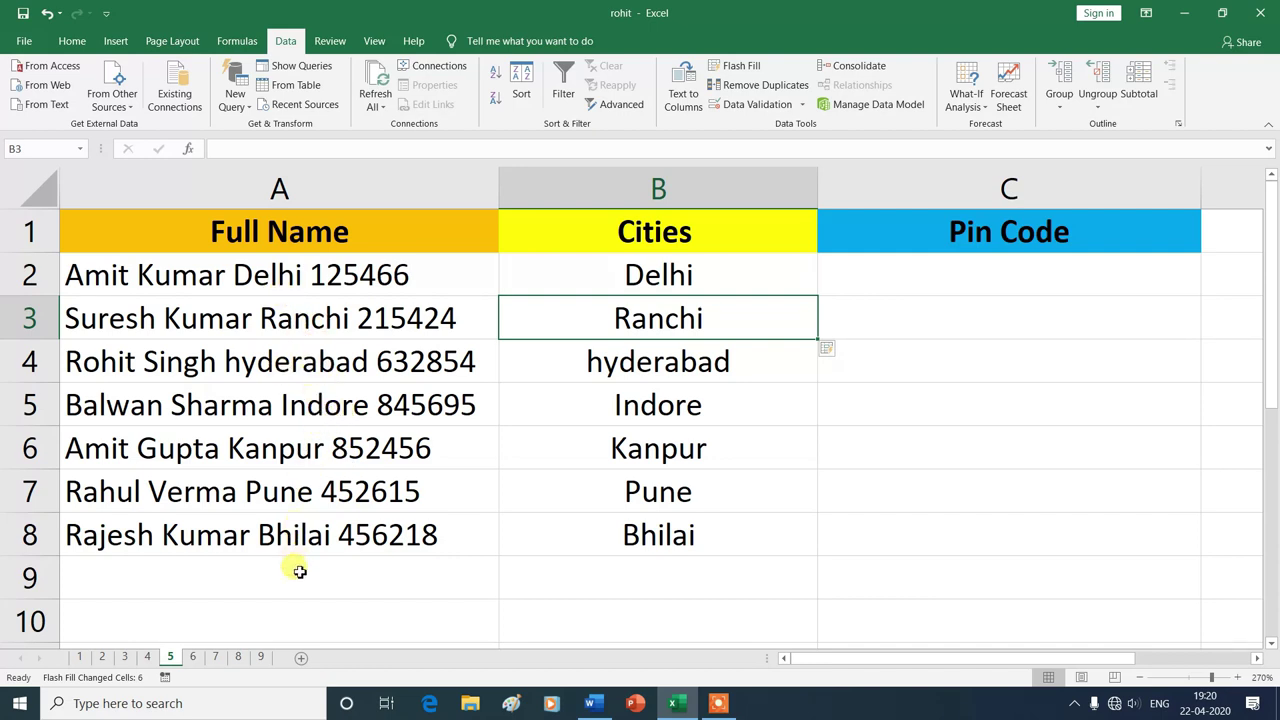
click(303, 616)
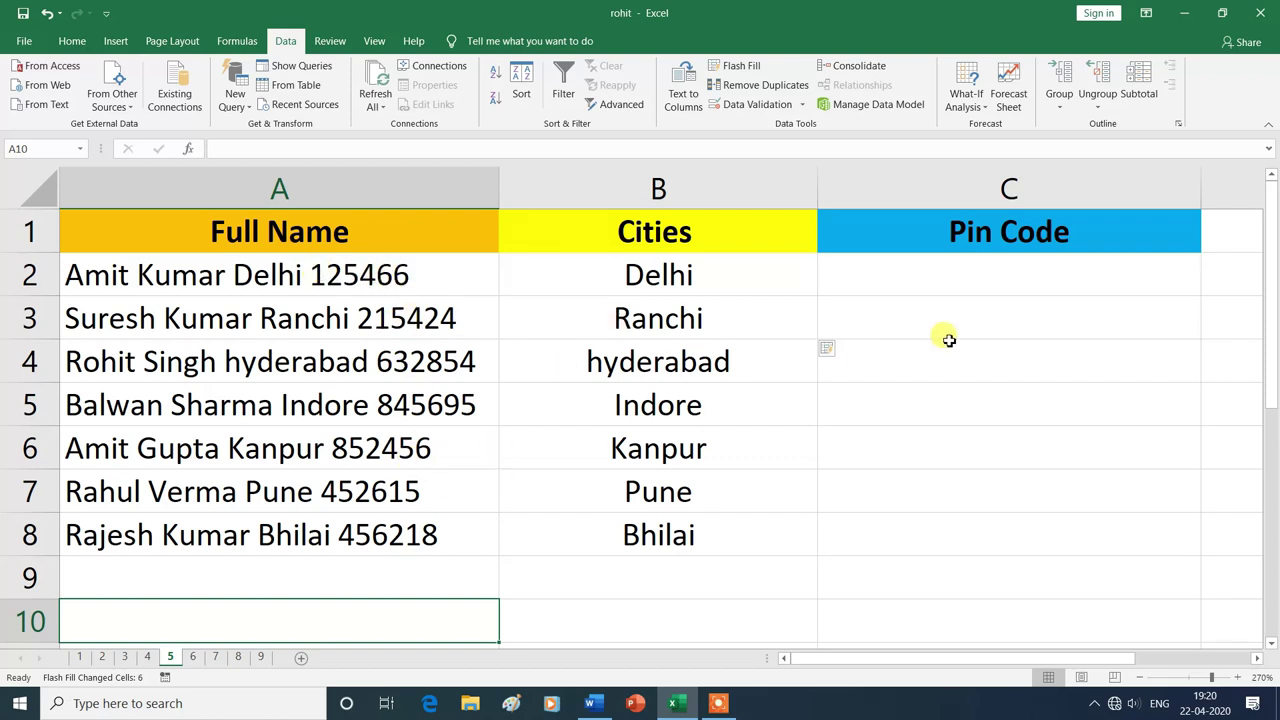
Enter '125466' in C2 and Flash Fill the remaining pin codes in column C.
click(976, 275)
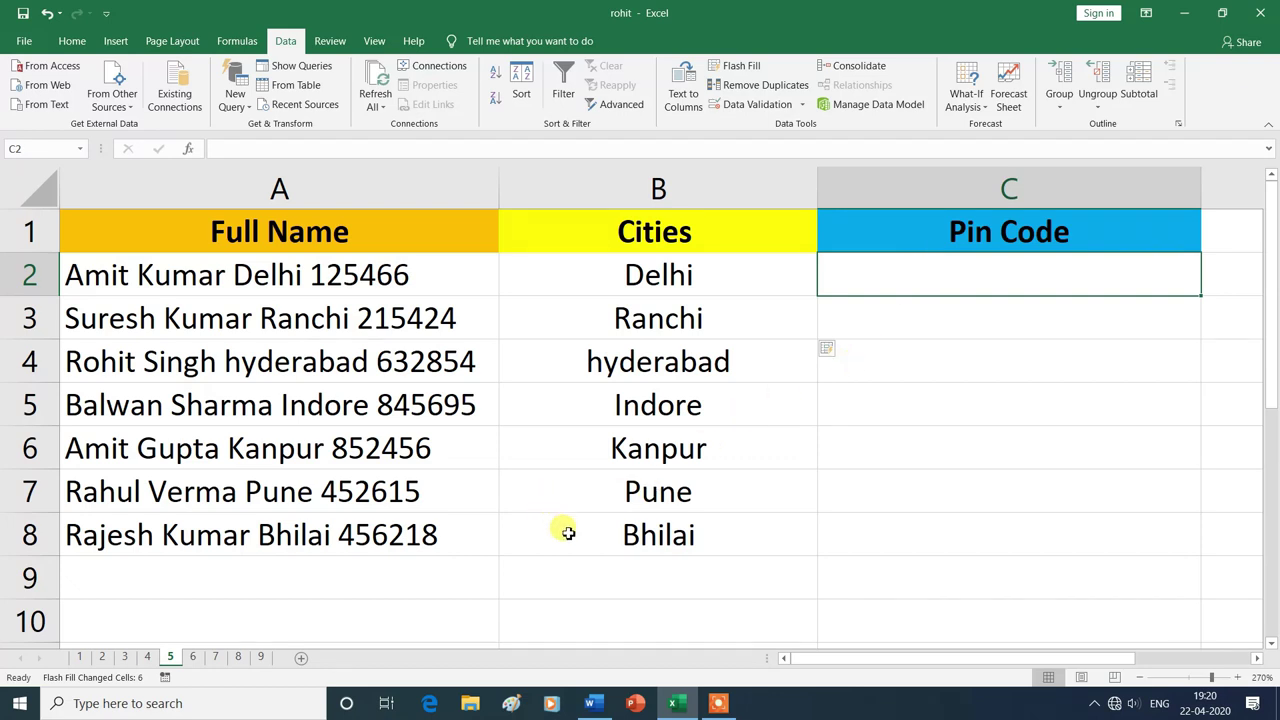
text(125466)
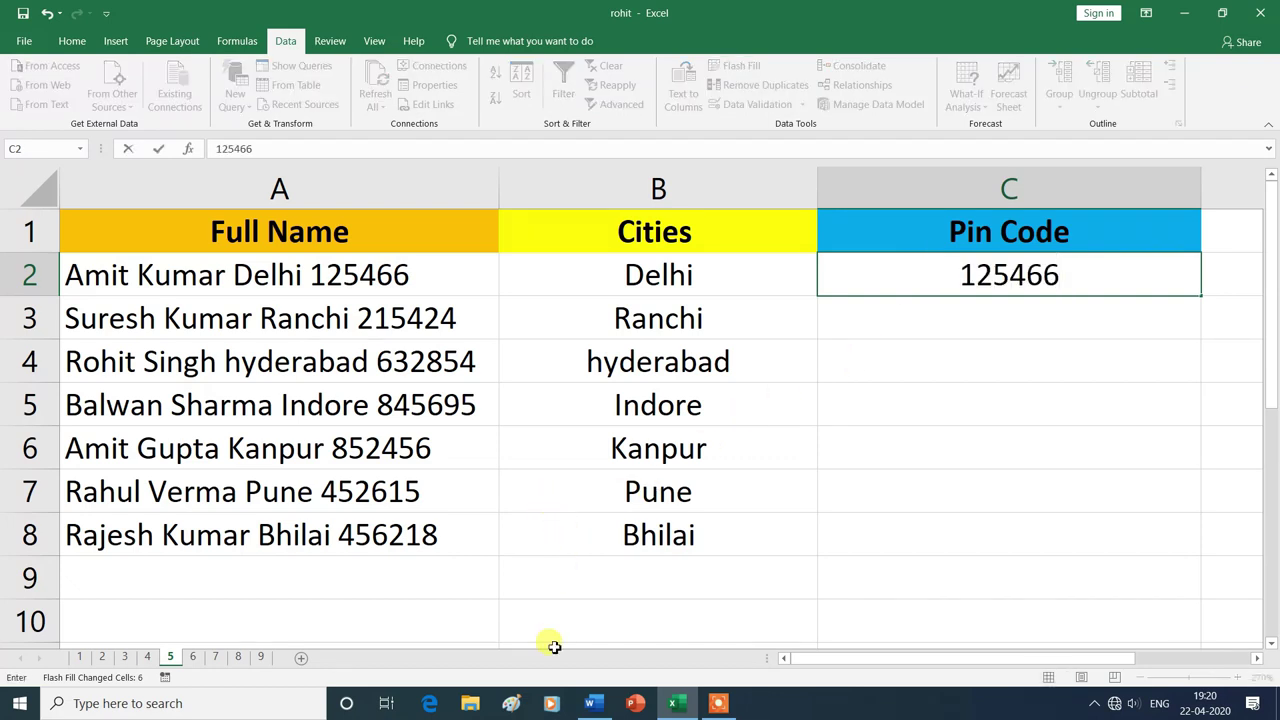
key(Return)
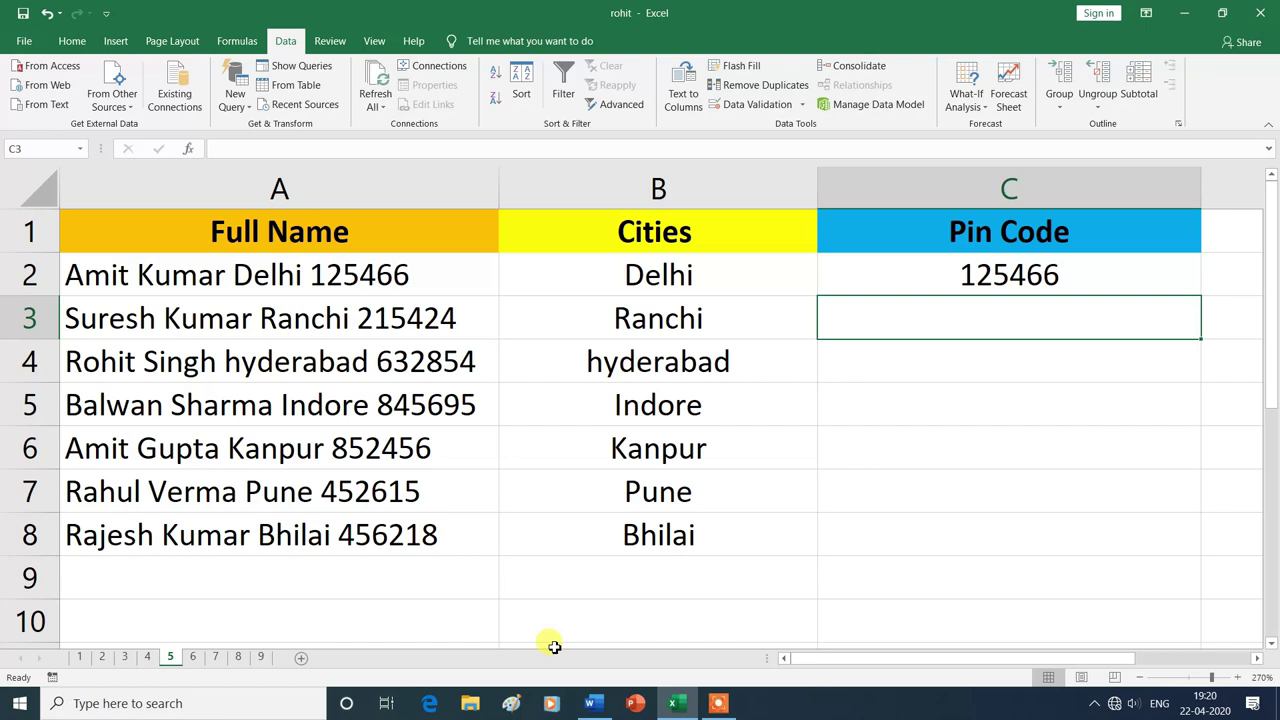
click(740, 67)
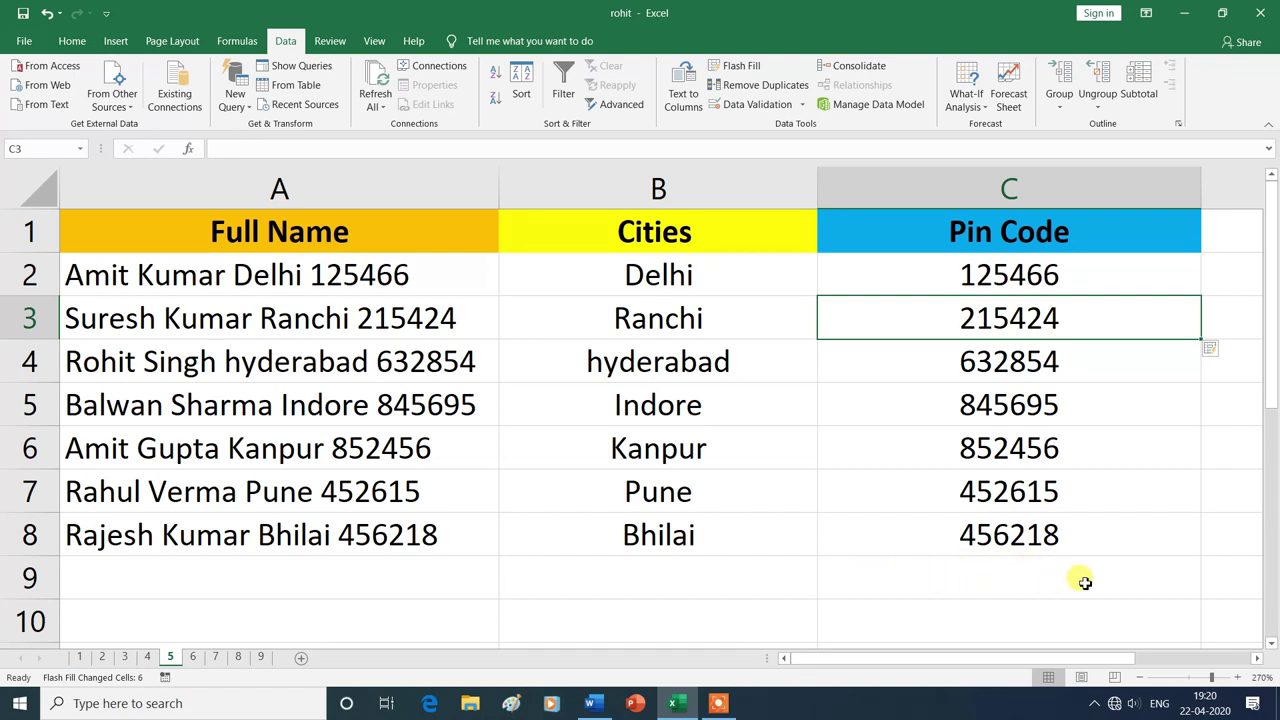
On sheet 6, enter the seven ages, from 45 down to 56, in B2:B8.
click(193, 657)
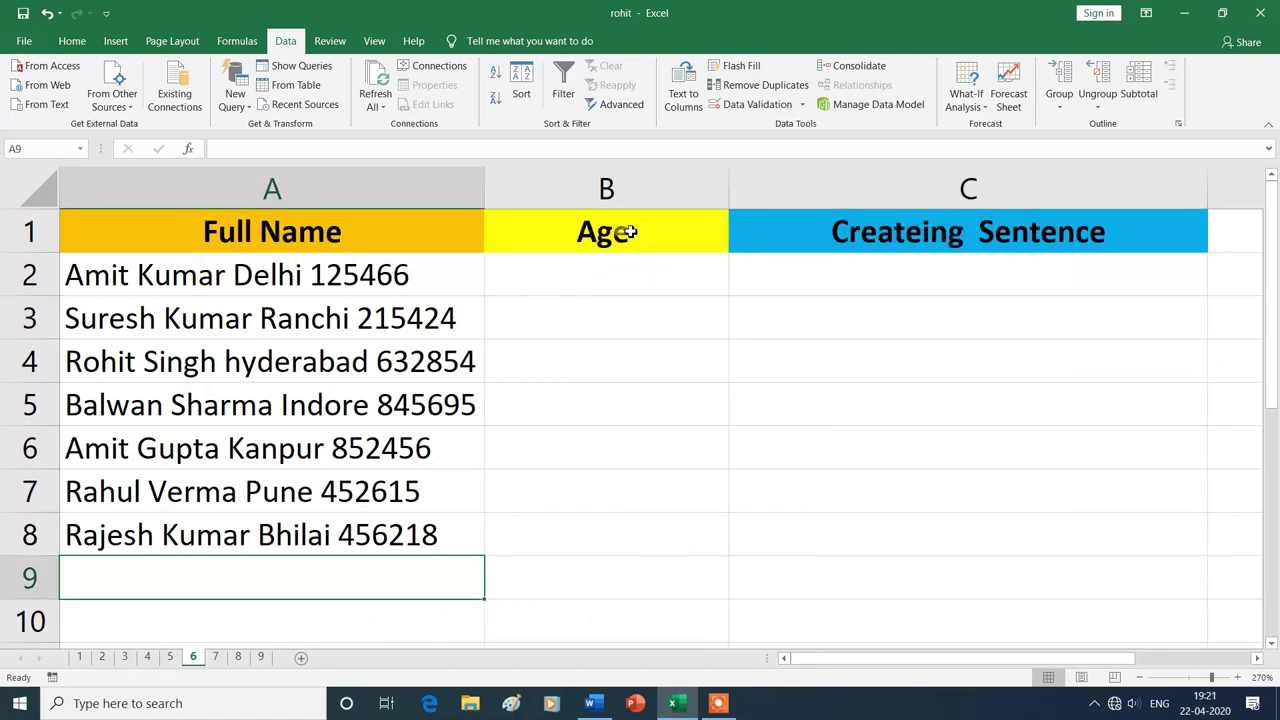
click(638, 283)
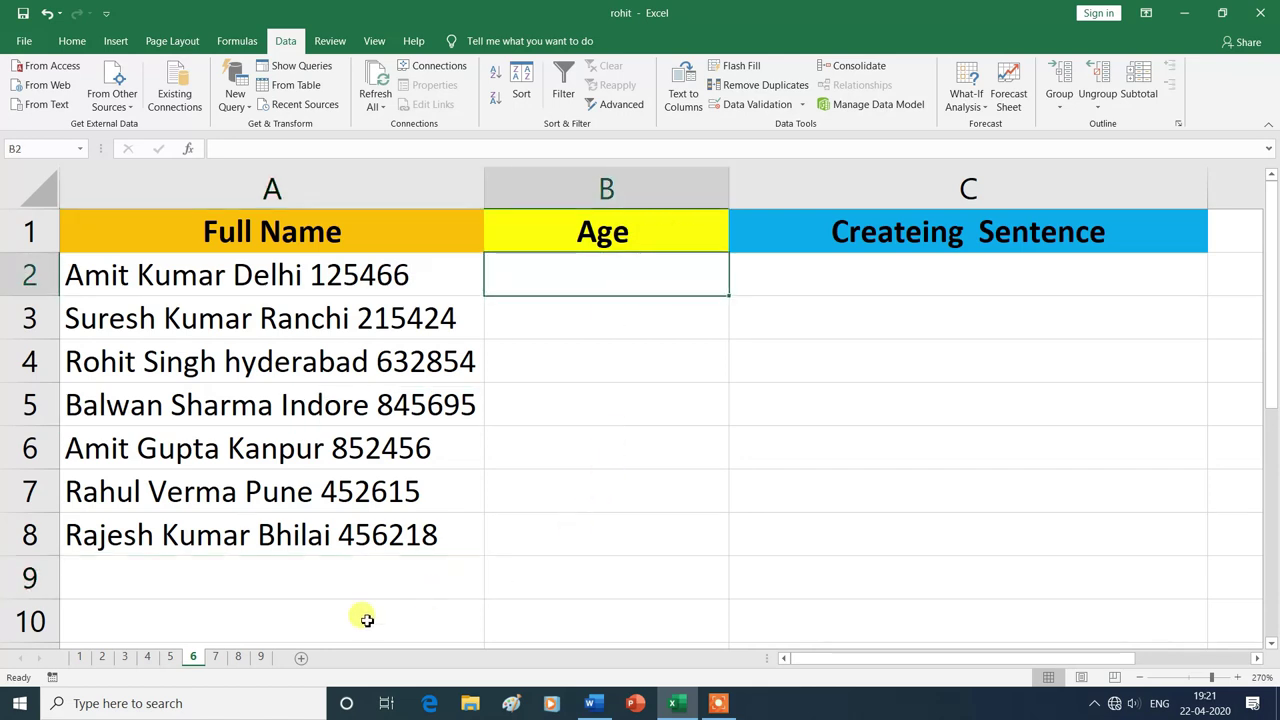
text(45)
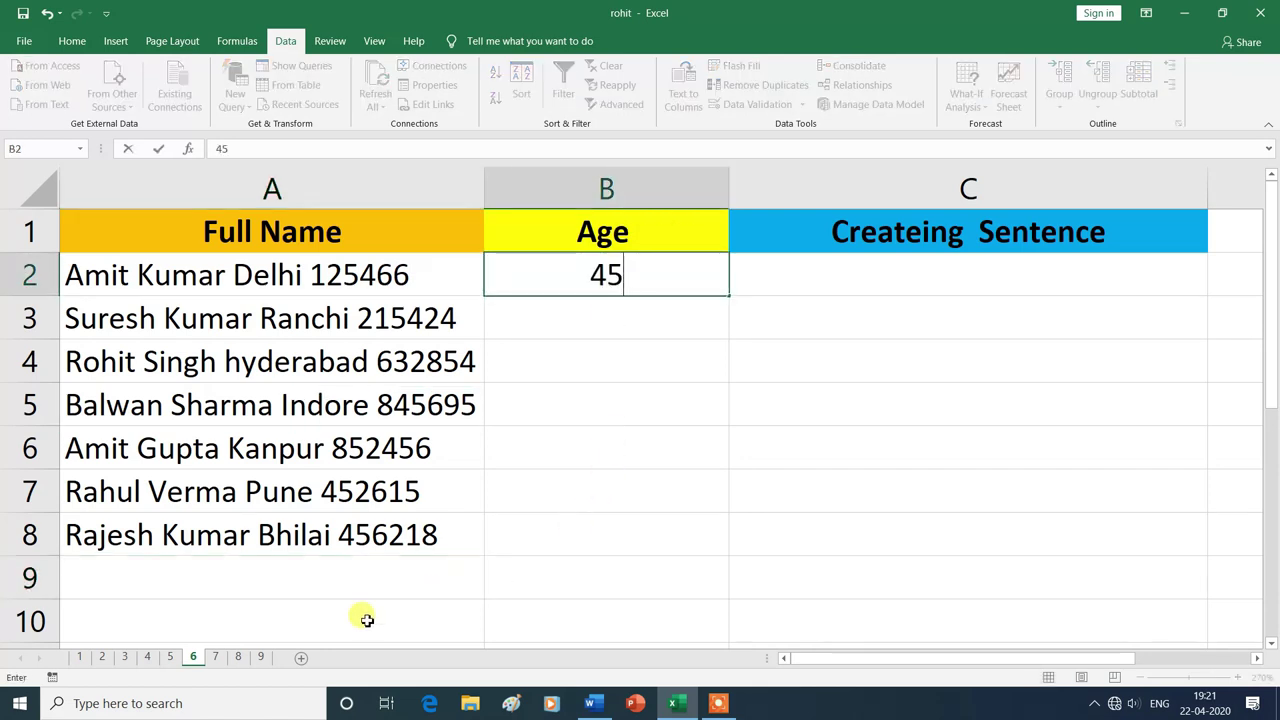
key(Return)
text(5)
key(Return)
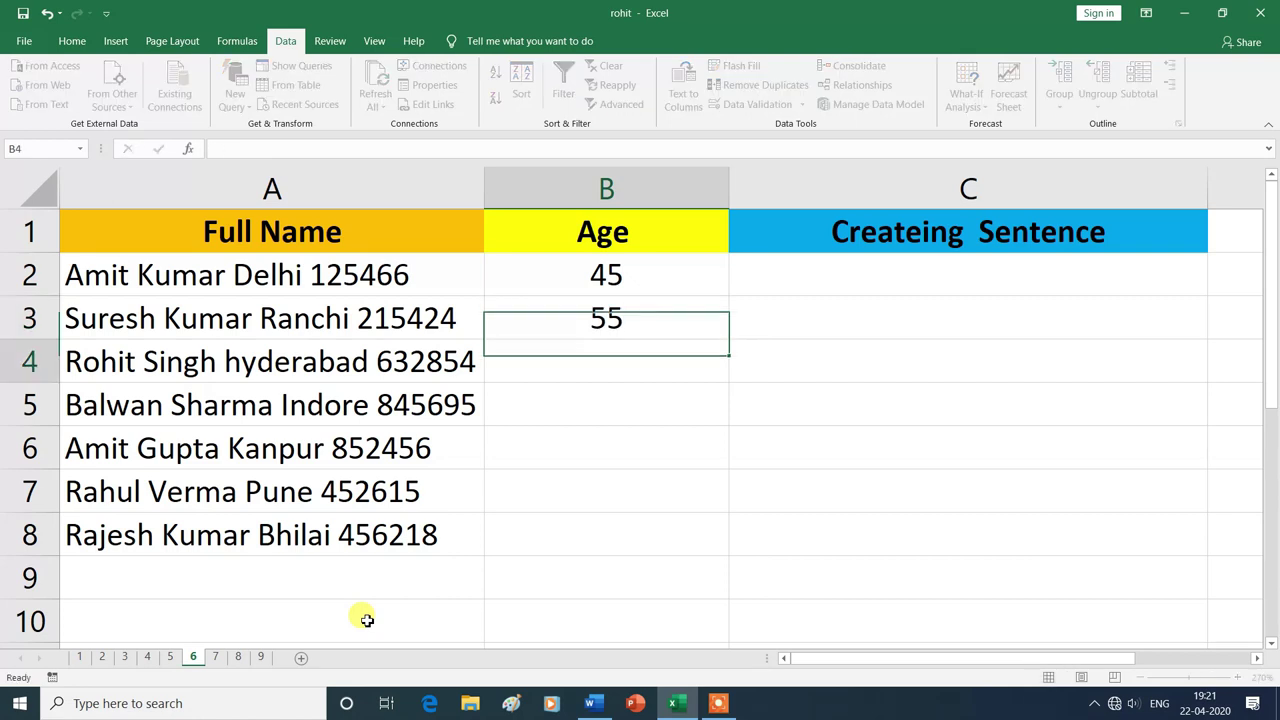
text(58 66 45 48 )
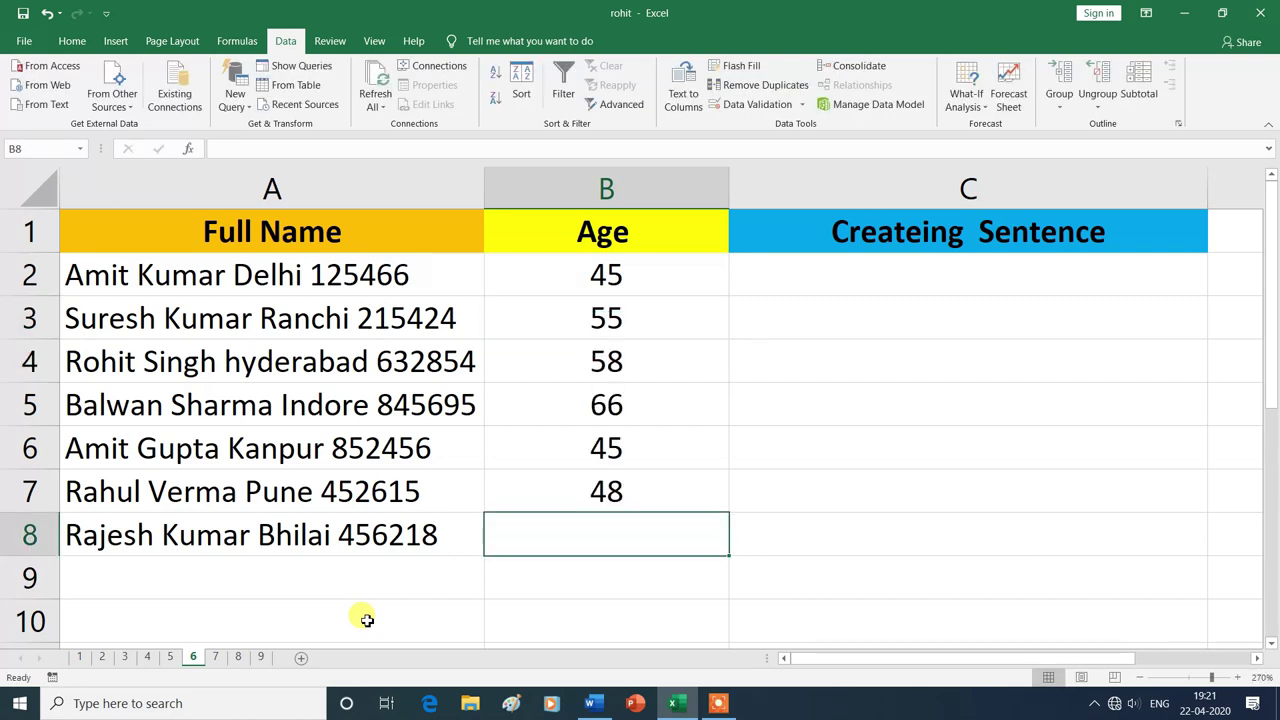
text(56)
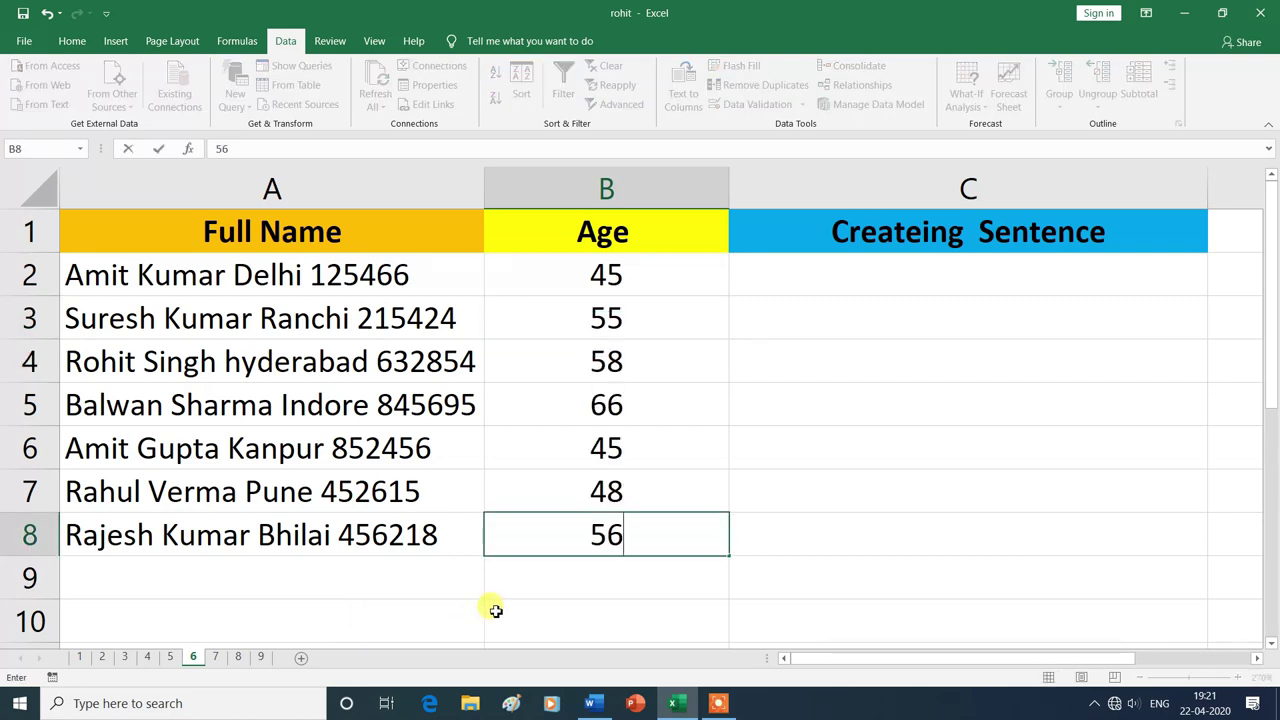
click(765, 578)
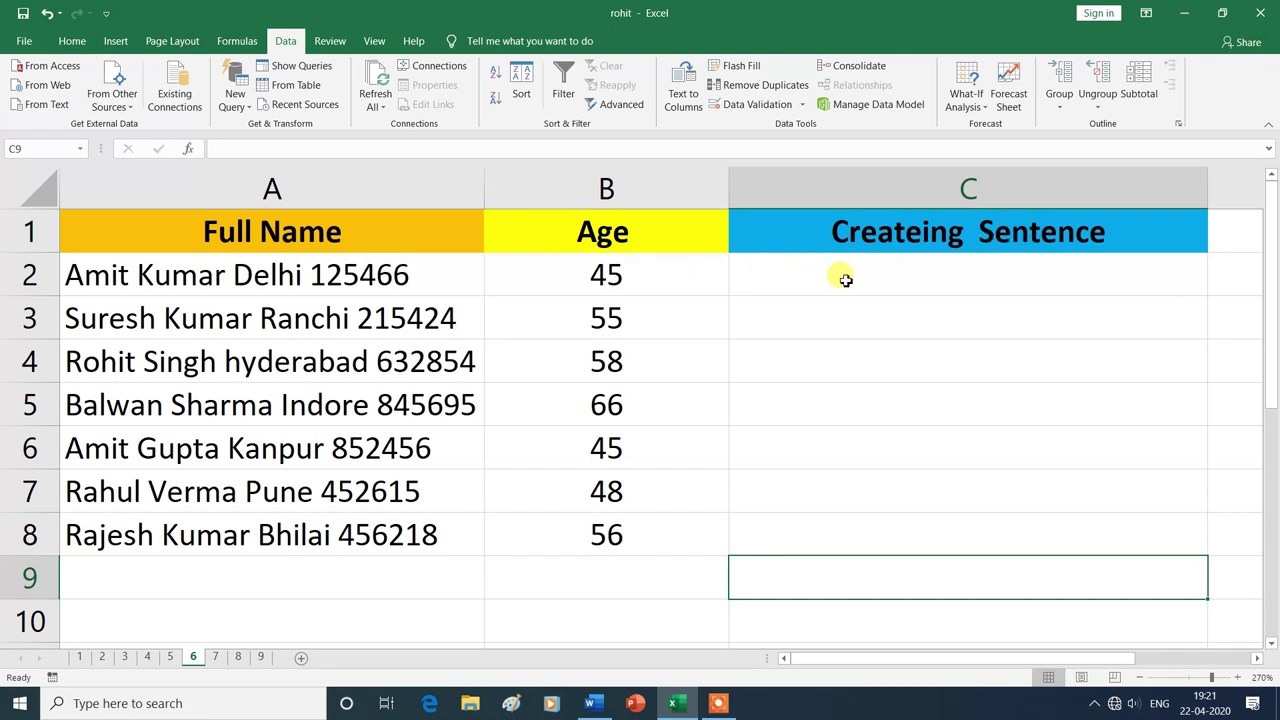
Enter 'Amit age is 45' in C2 and Flash Fill the sentence column through 'Rajesh age is 56'.
click(845, 280)
text(Amit age is )
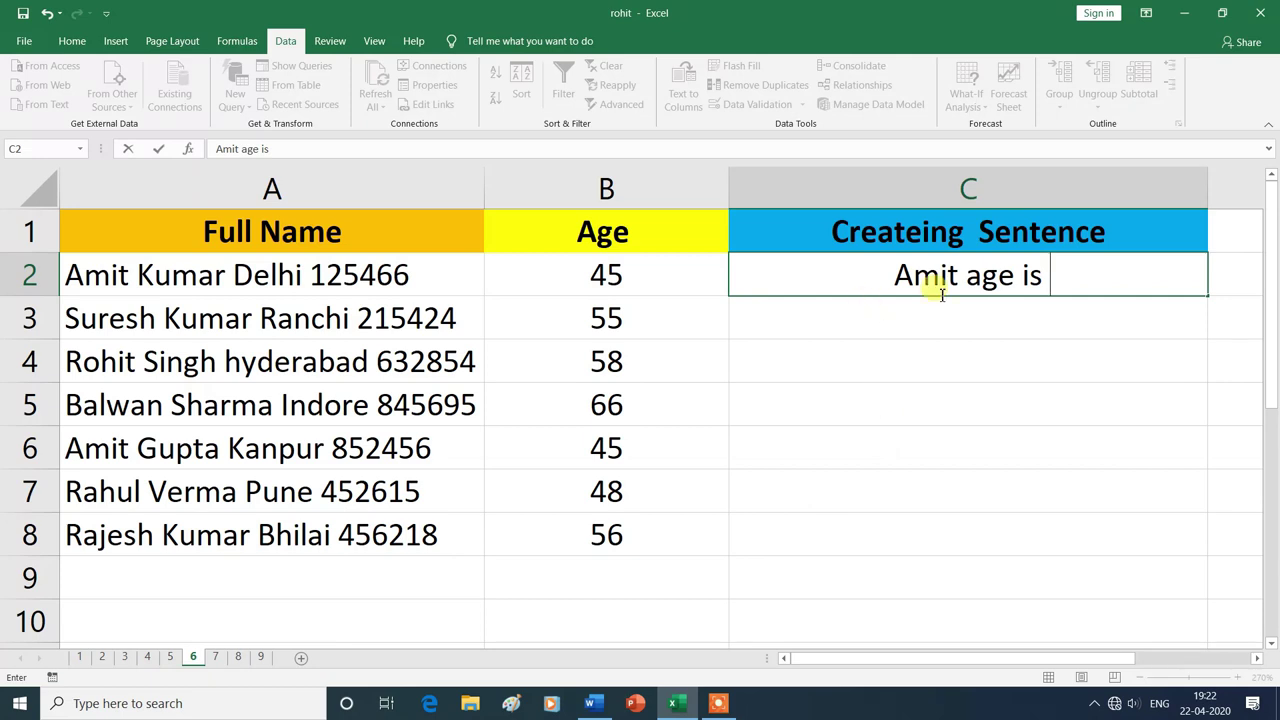
text(45)
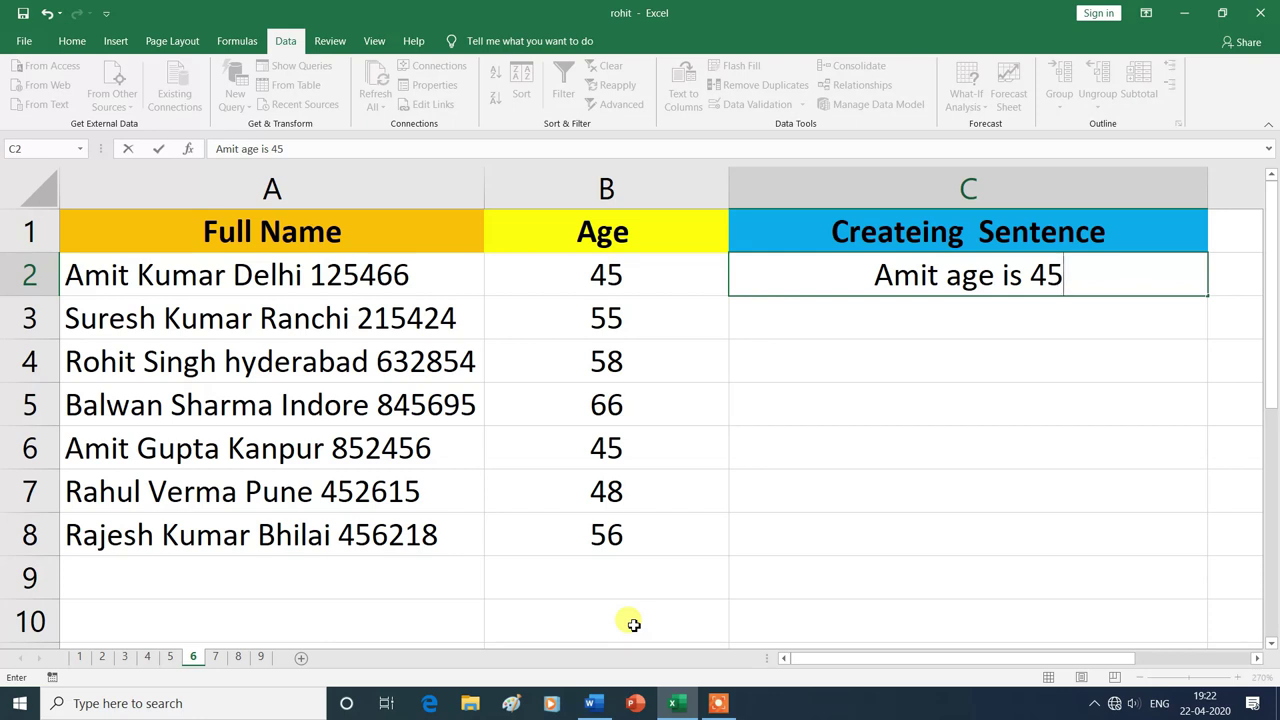
key(Return)
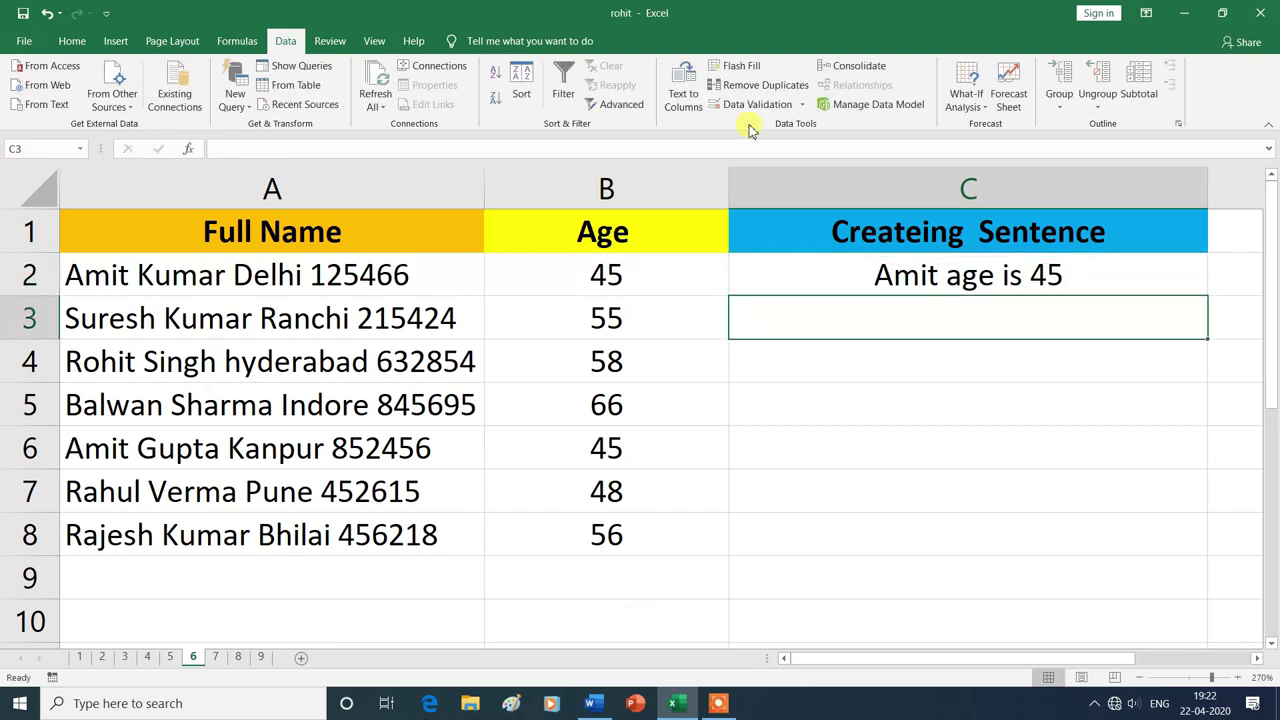
click(741, 68)
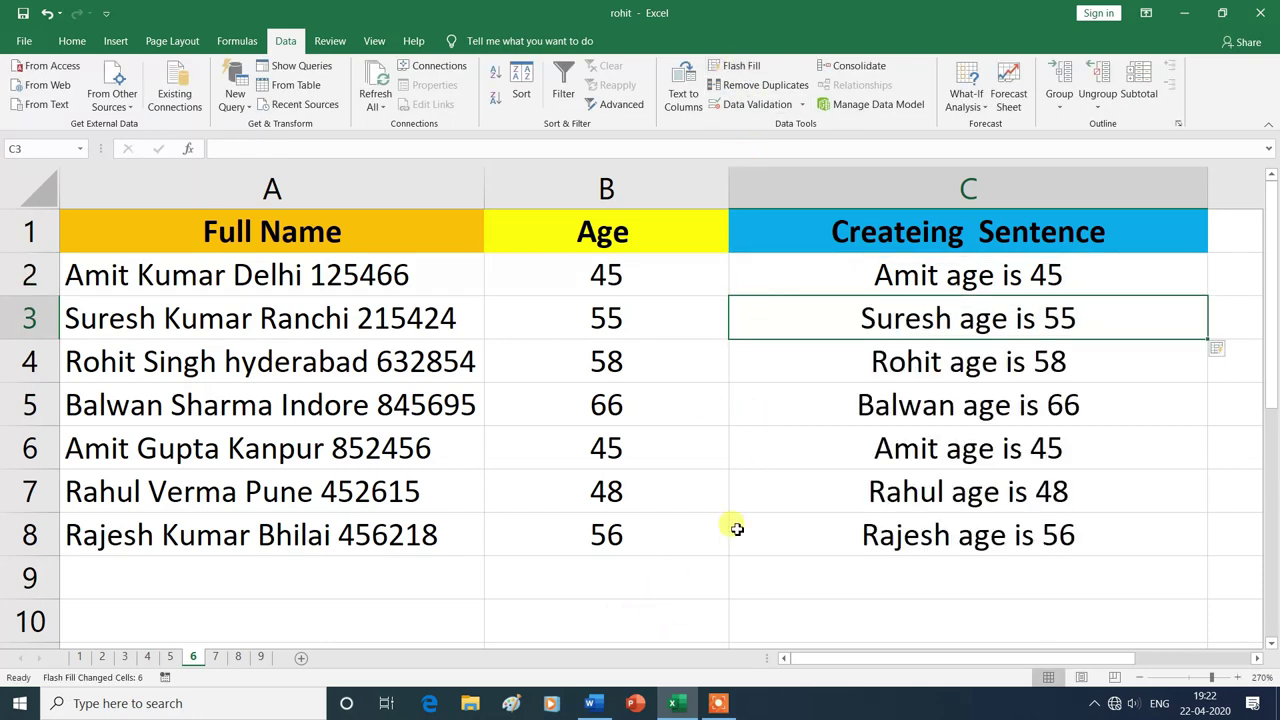
click(690, 624)
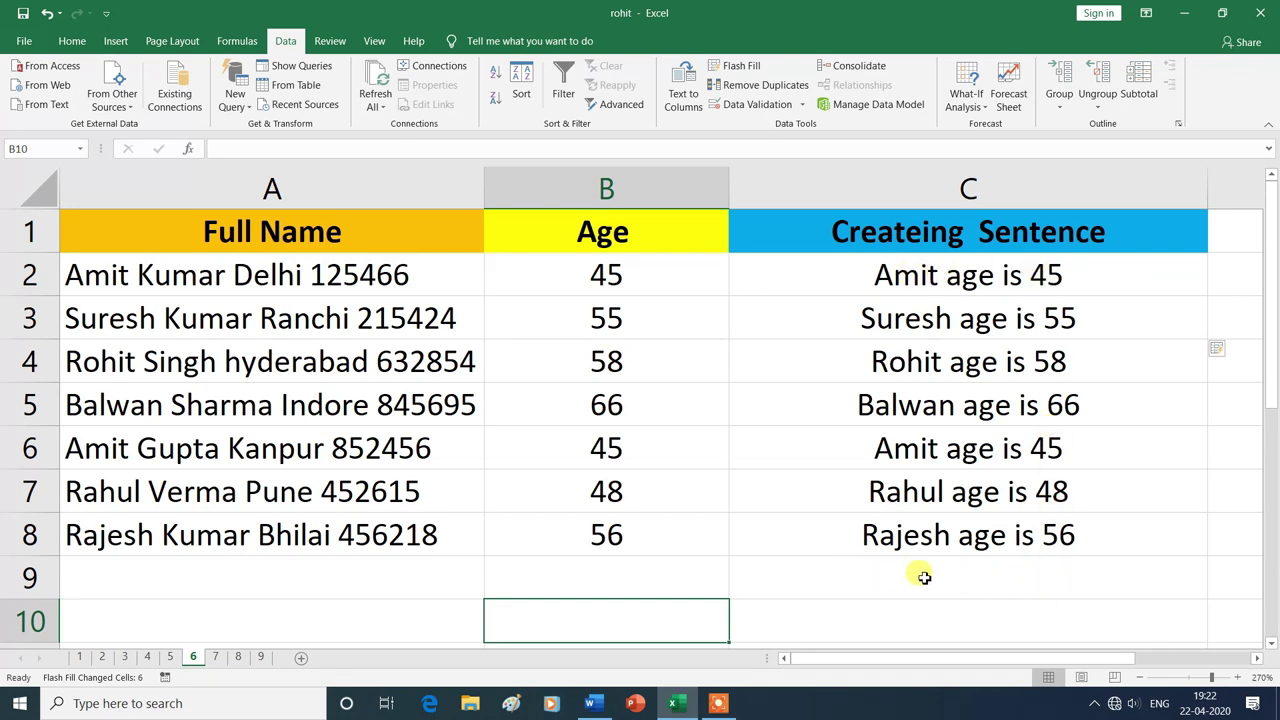
On sheet 7, enter 11 in B2 and Flash Fill the Day column through 17.
click(216, 658)
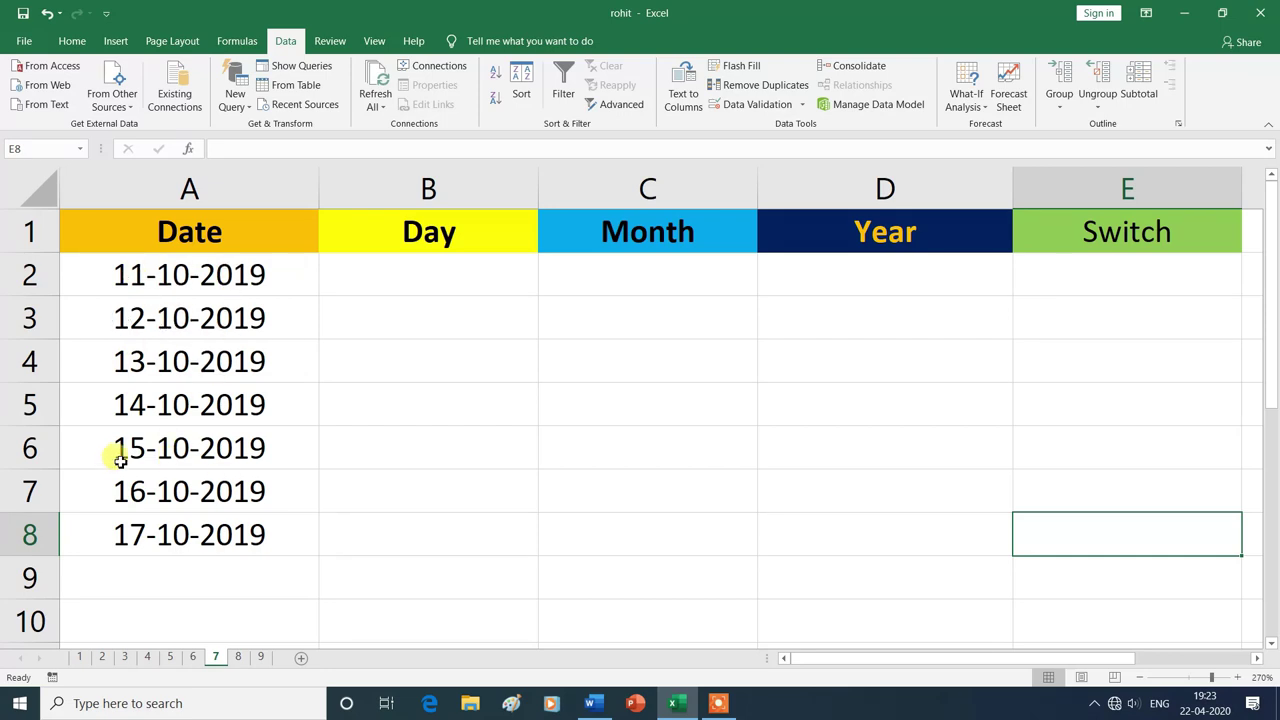
click(437, 275)
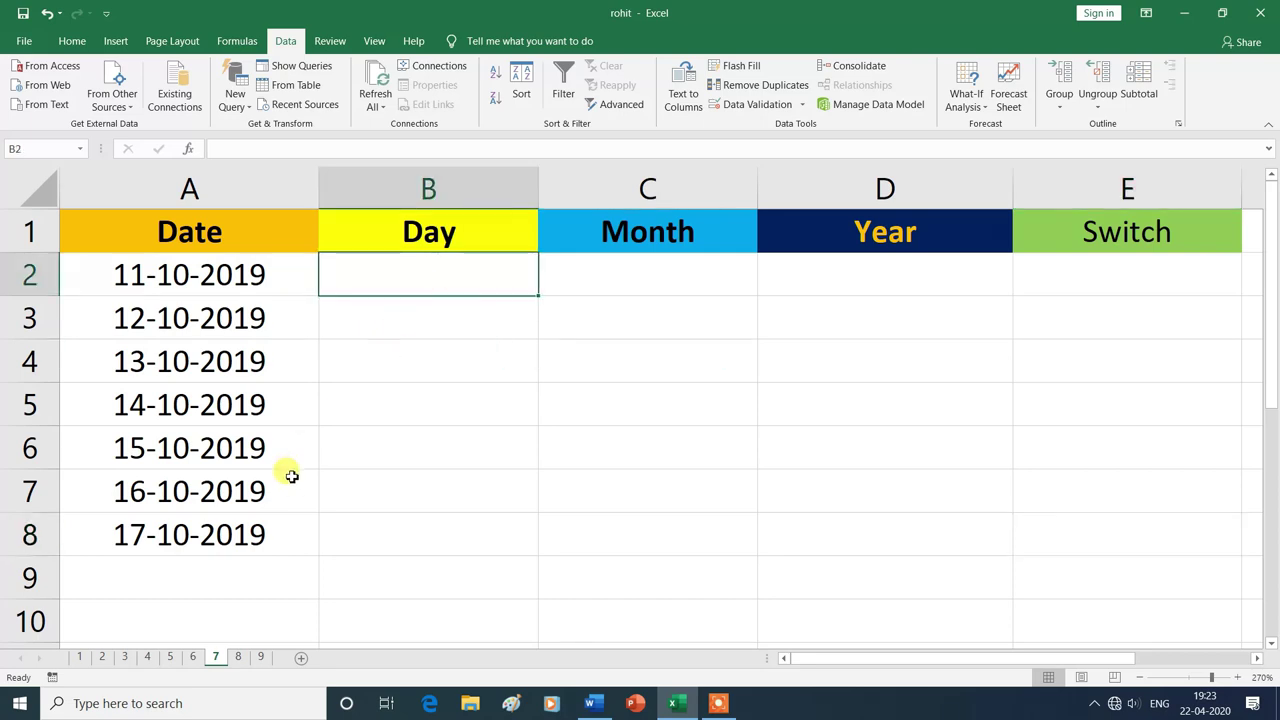
text(11)
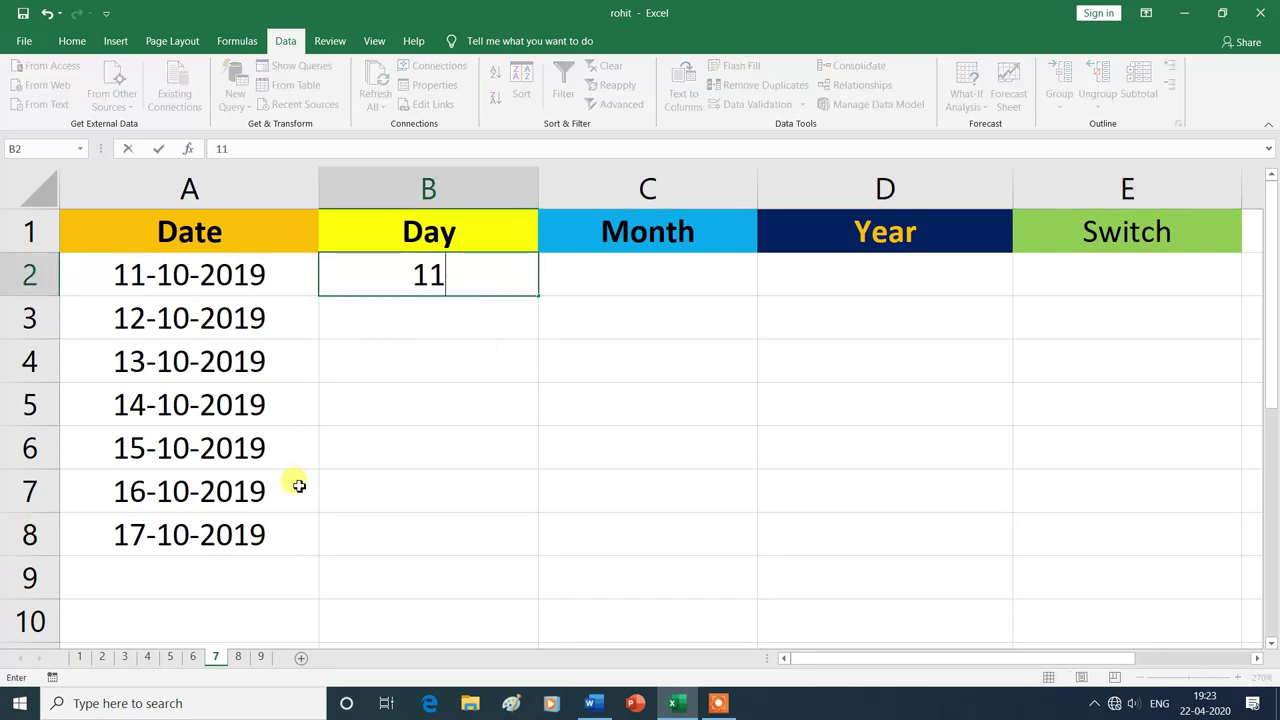
key(Return)
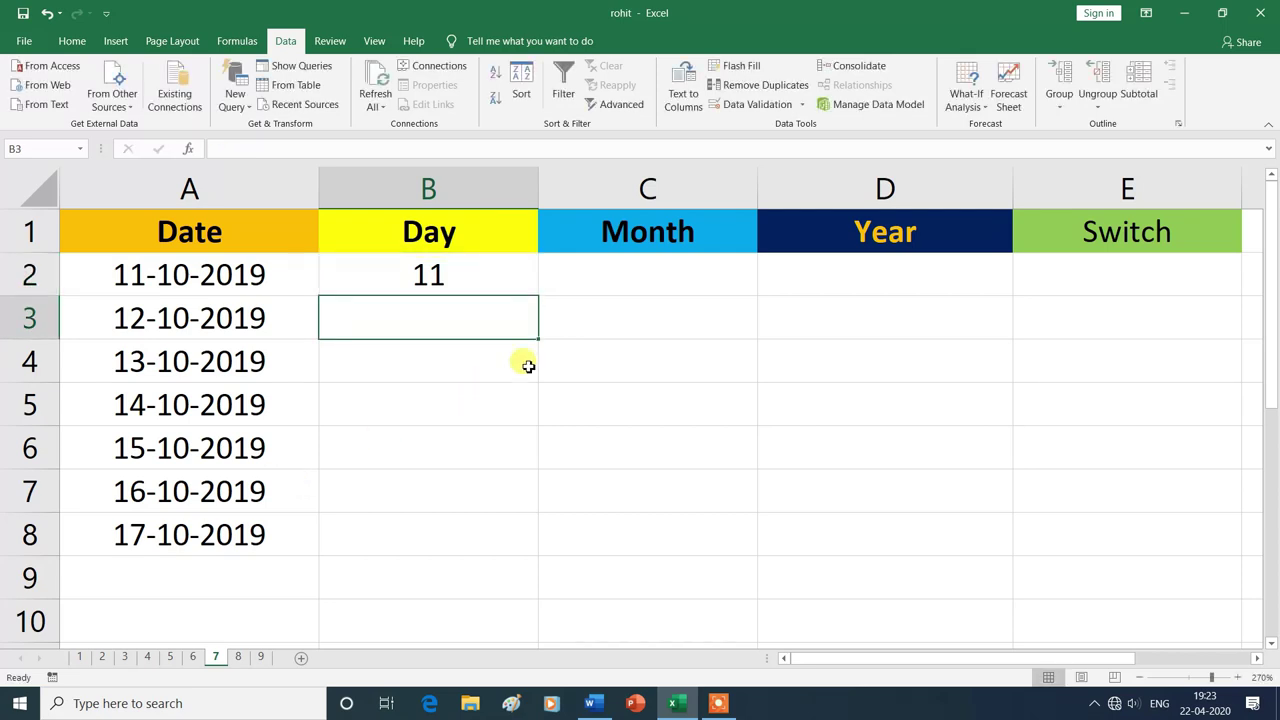
click(741, 68)
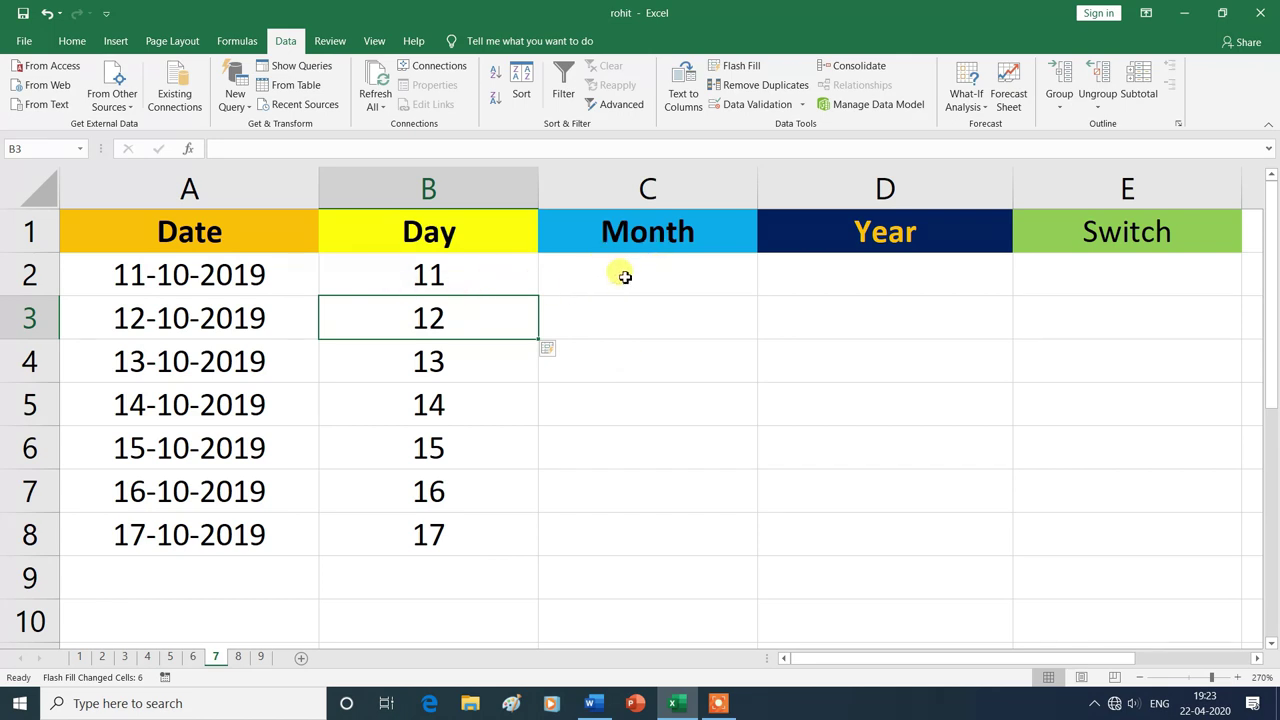
Enter 10 in C2 and Flash Fill the Month column with 10 for every date.
click(659, 274)
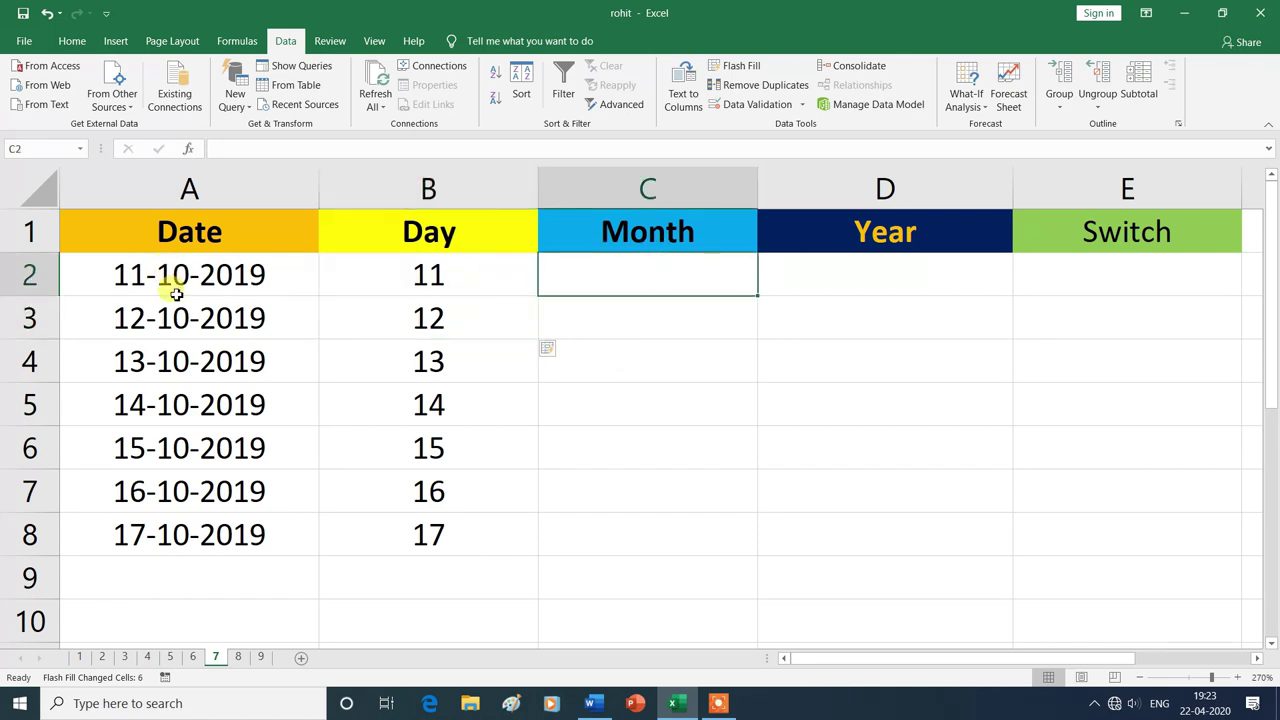
text(10)
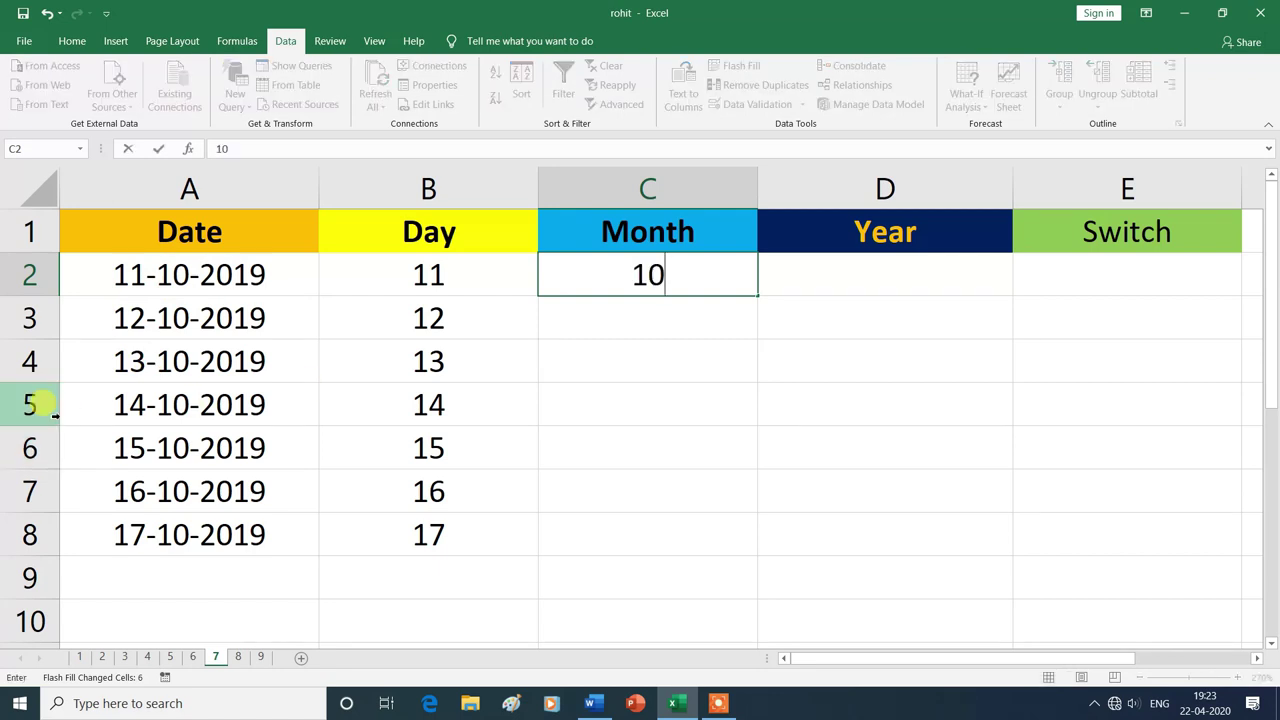
key(Return)
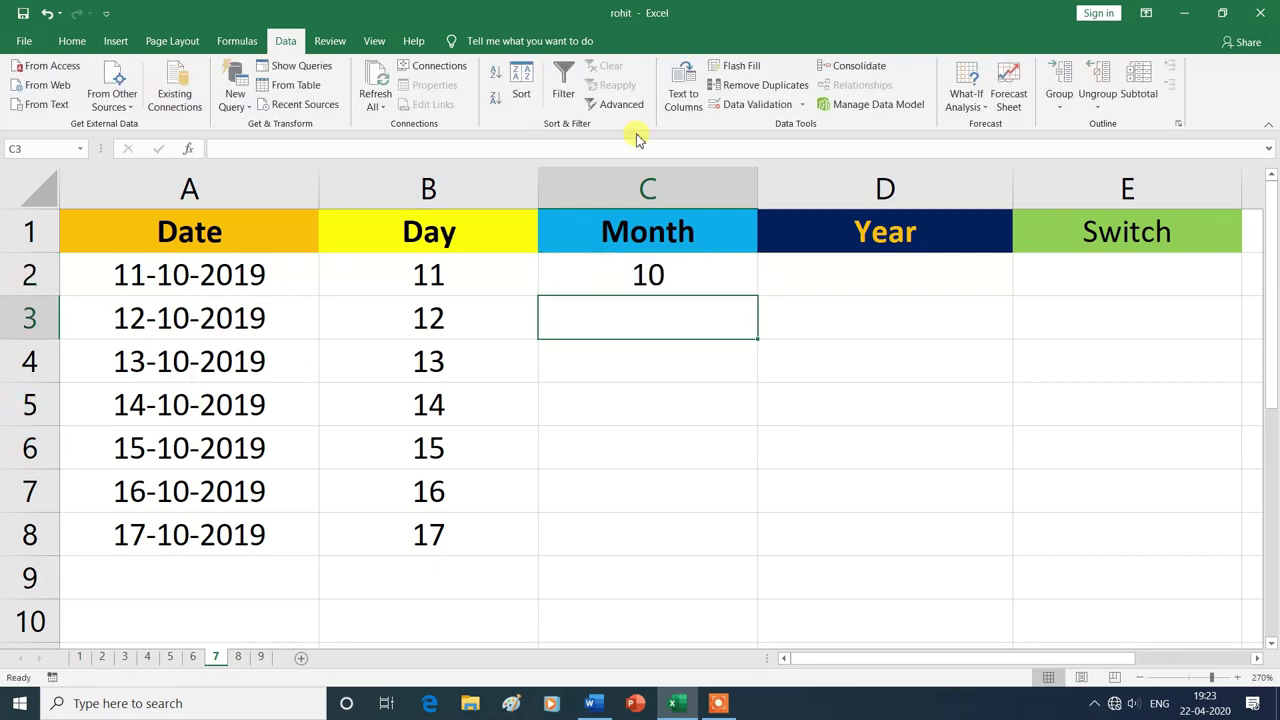
click(740, 65)
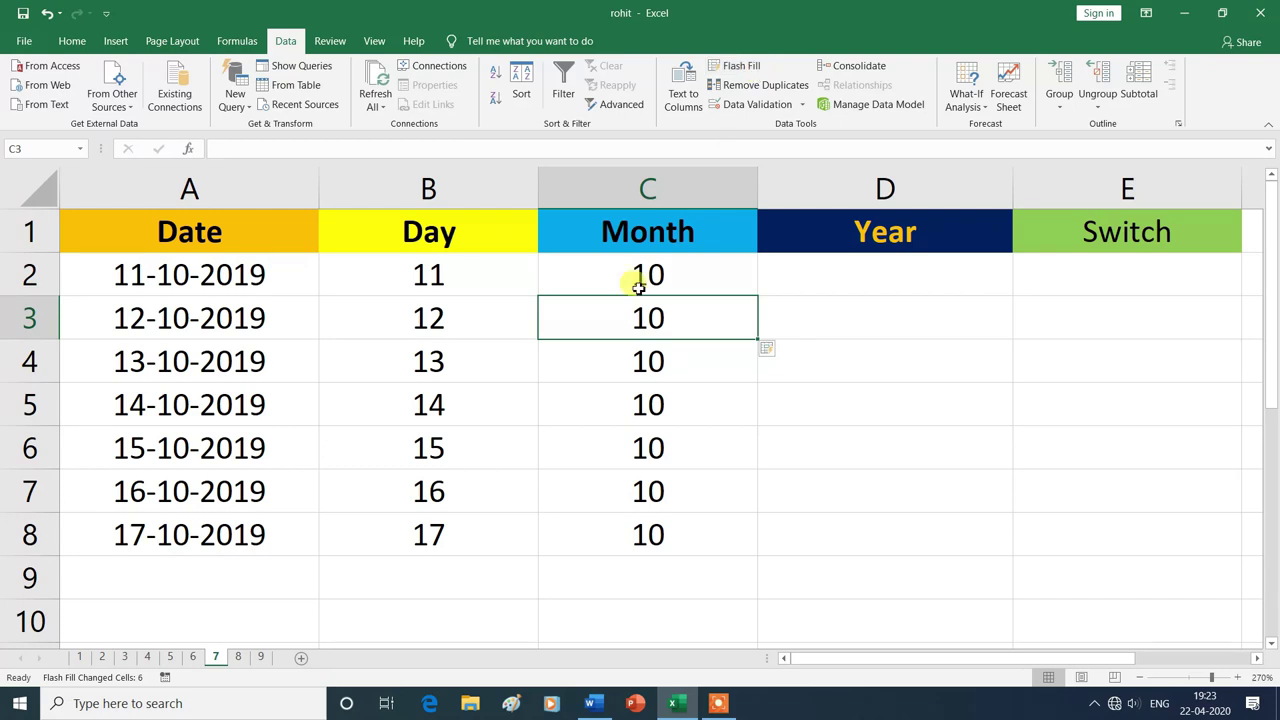
click(913, 291)
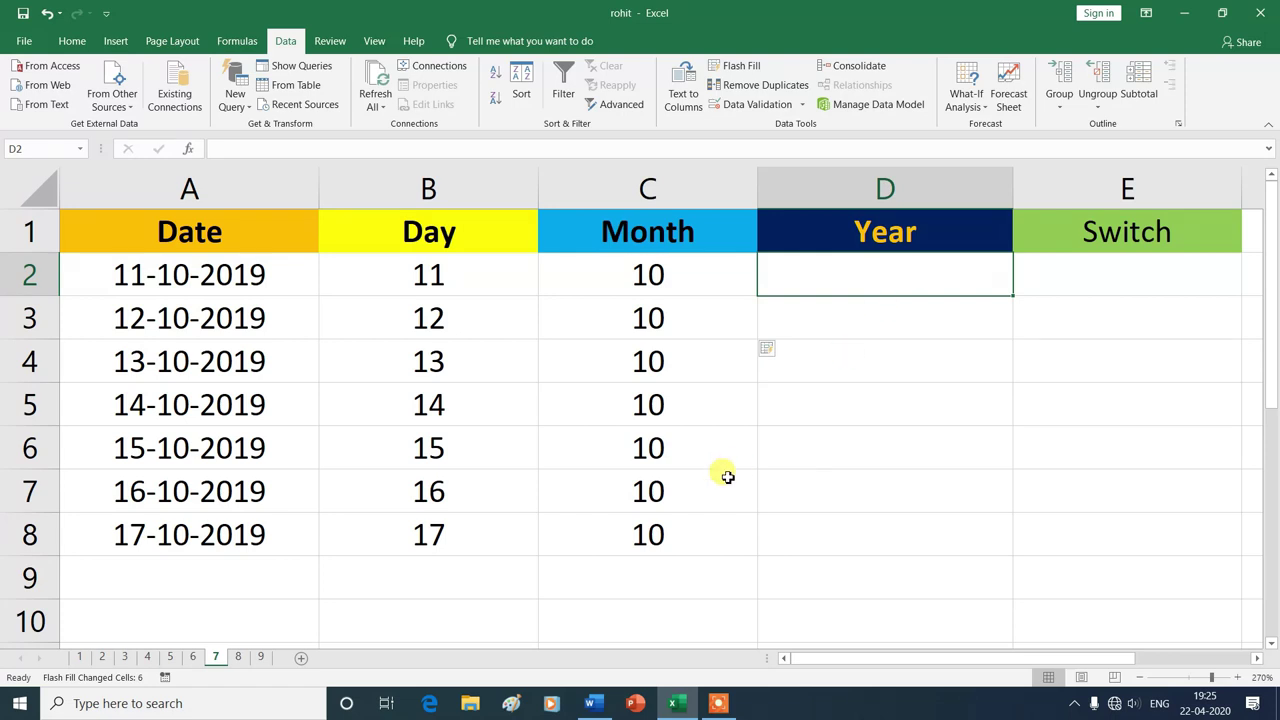
Enter 2019 in D2 and Flash Fill the Year column with 2019.
text(2019)
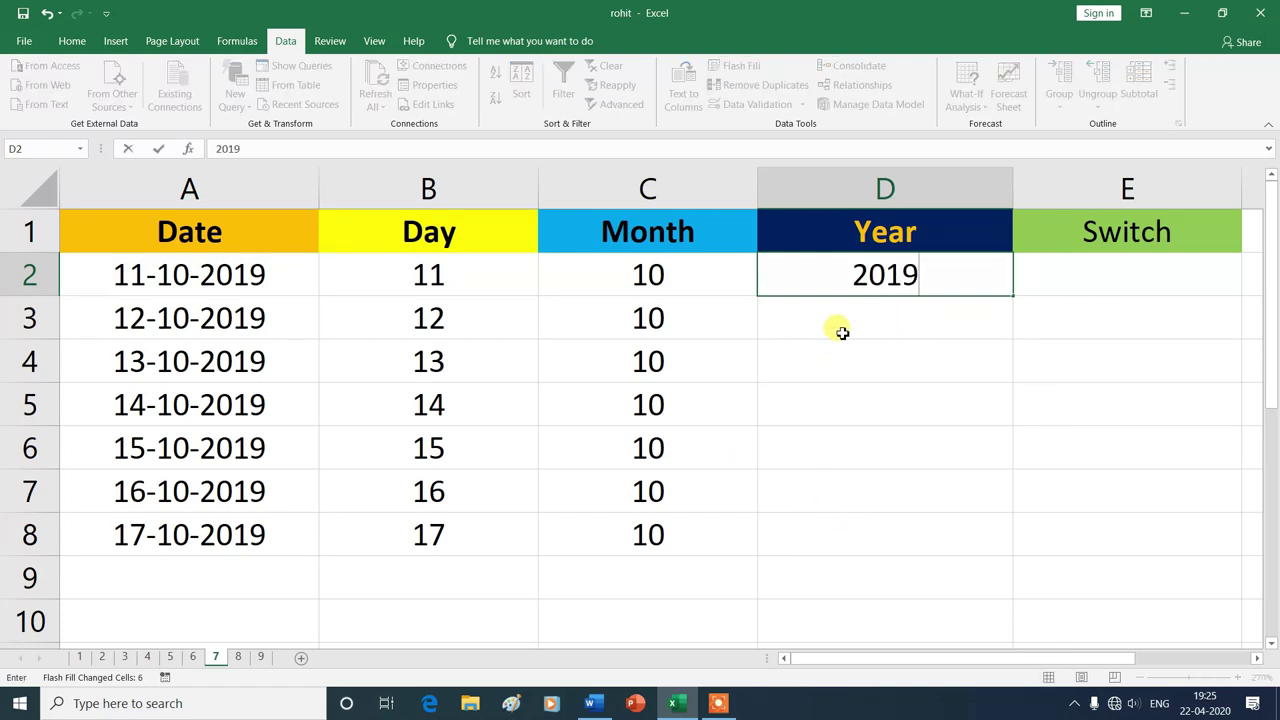
key(Return)
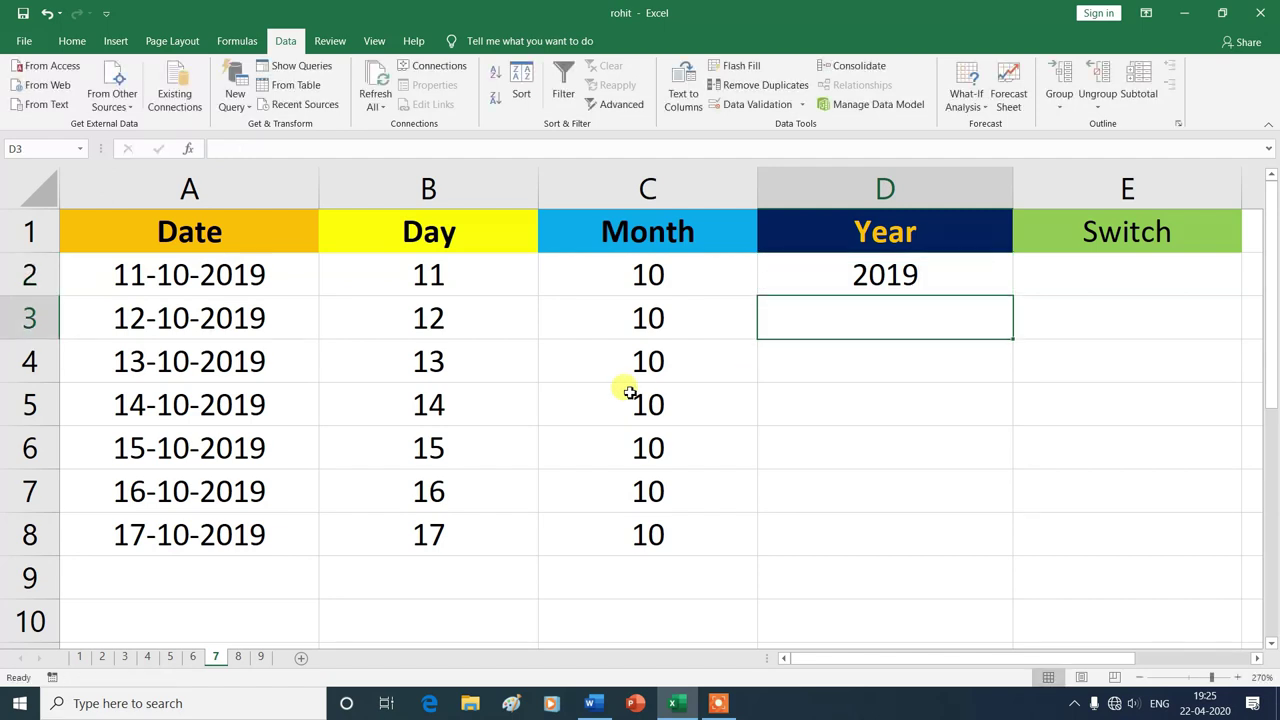
click(738, 65)
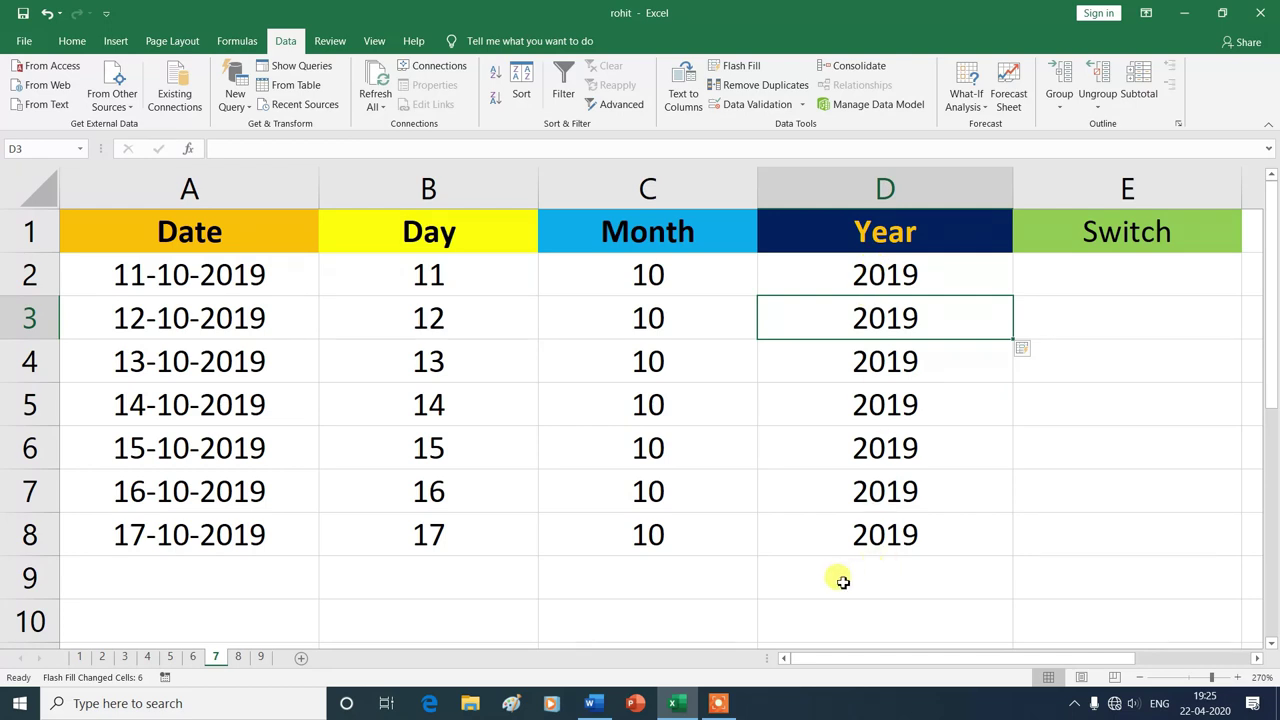
click(805, 618)
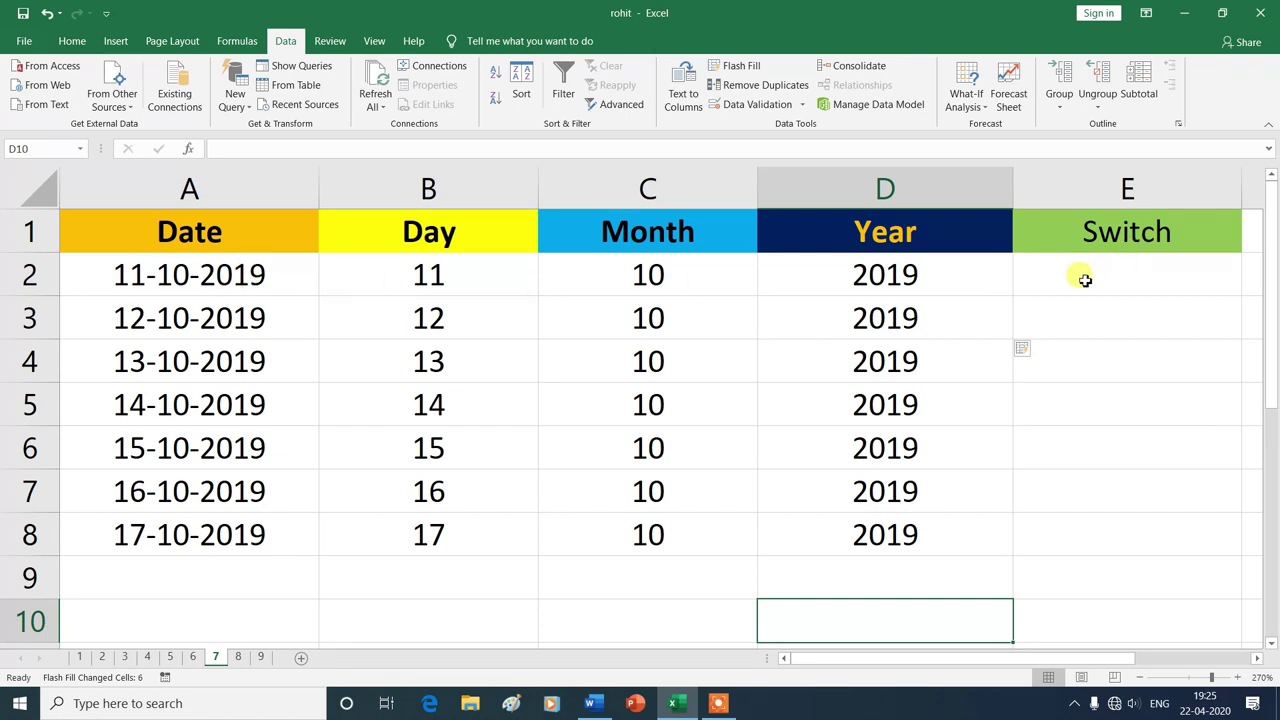
Enter '10-11-2019' in E2 and Flash Fill the Switch column with month-first dates.
click(1079, 279)
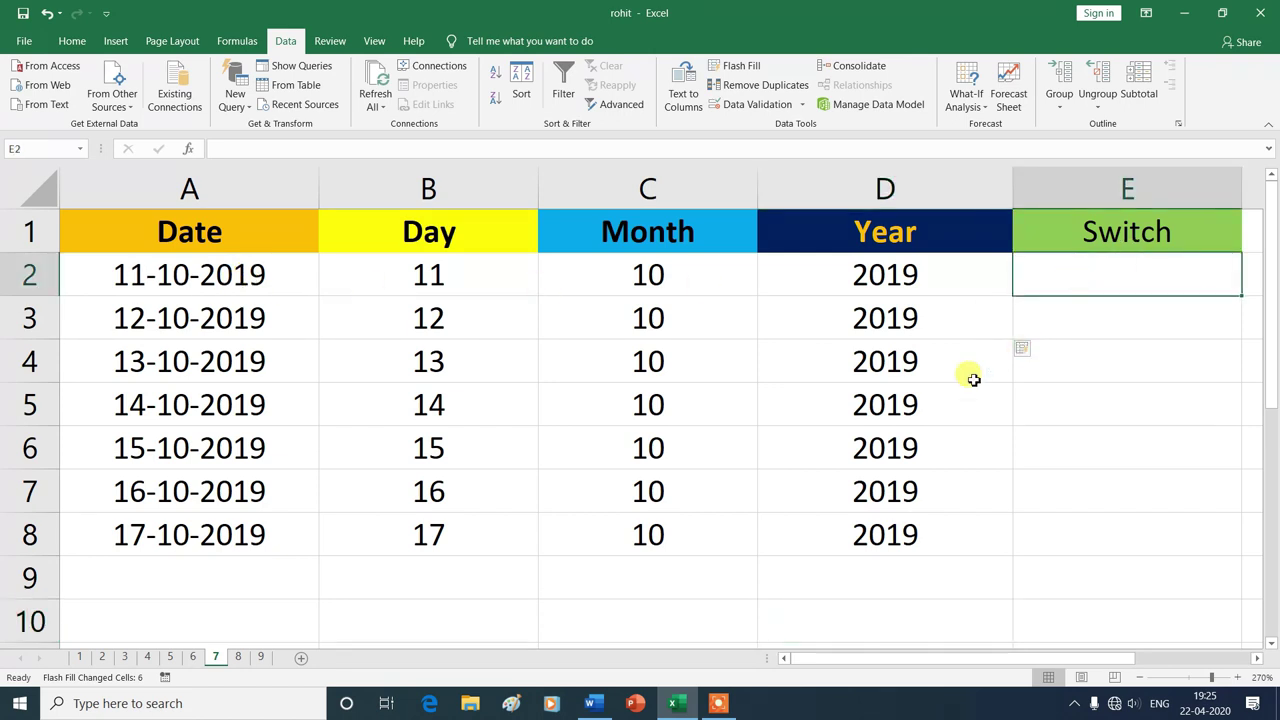
text(10-)
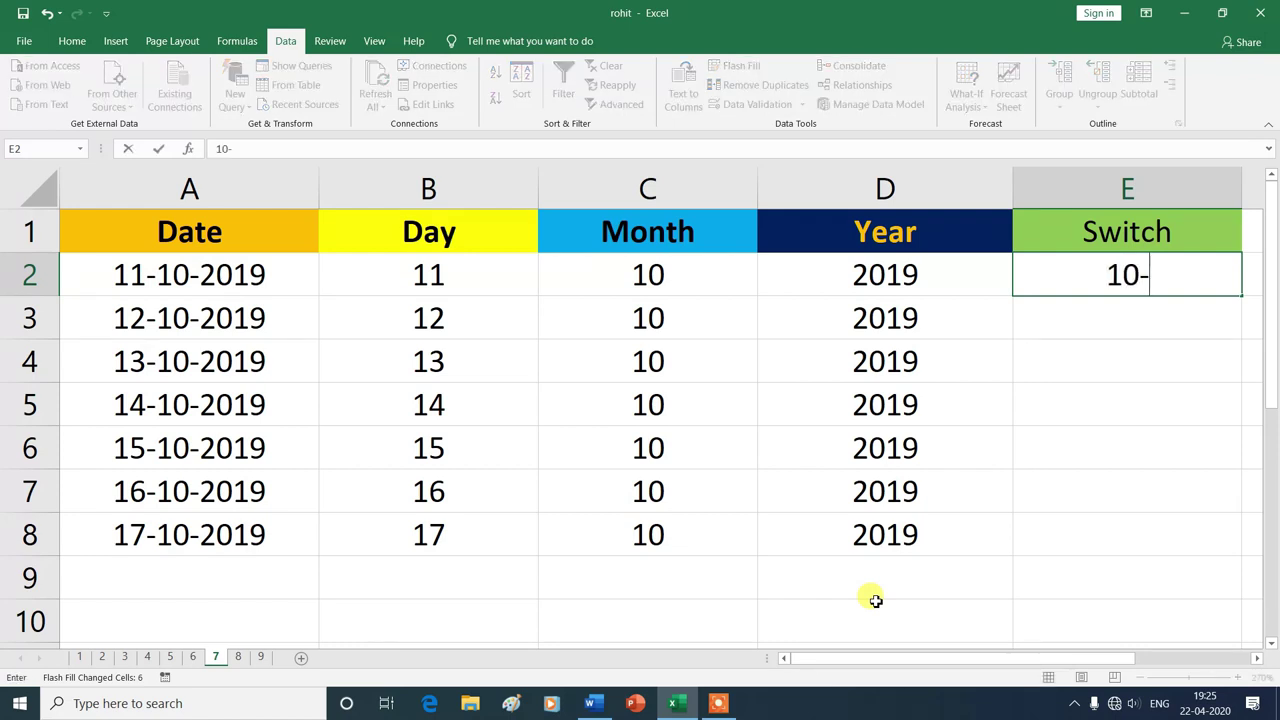
text(11)
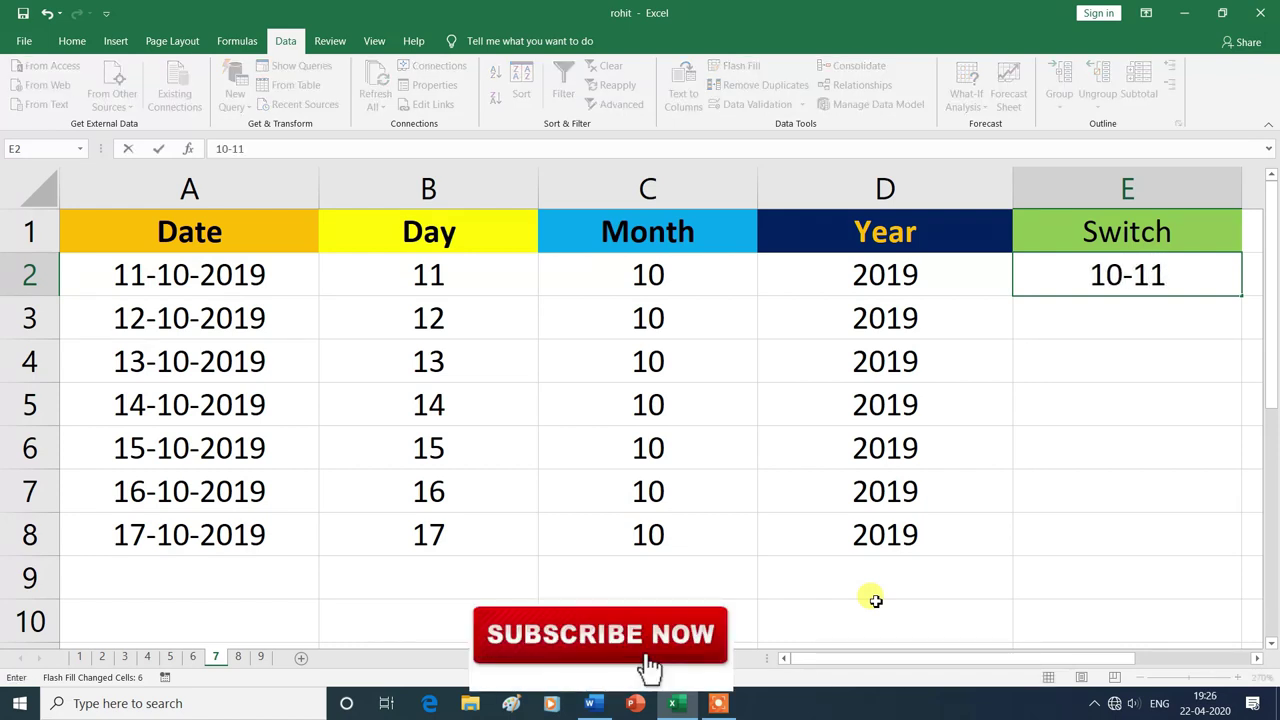
text(-2019)
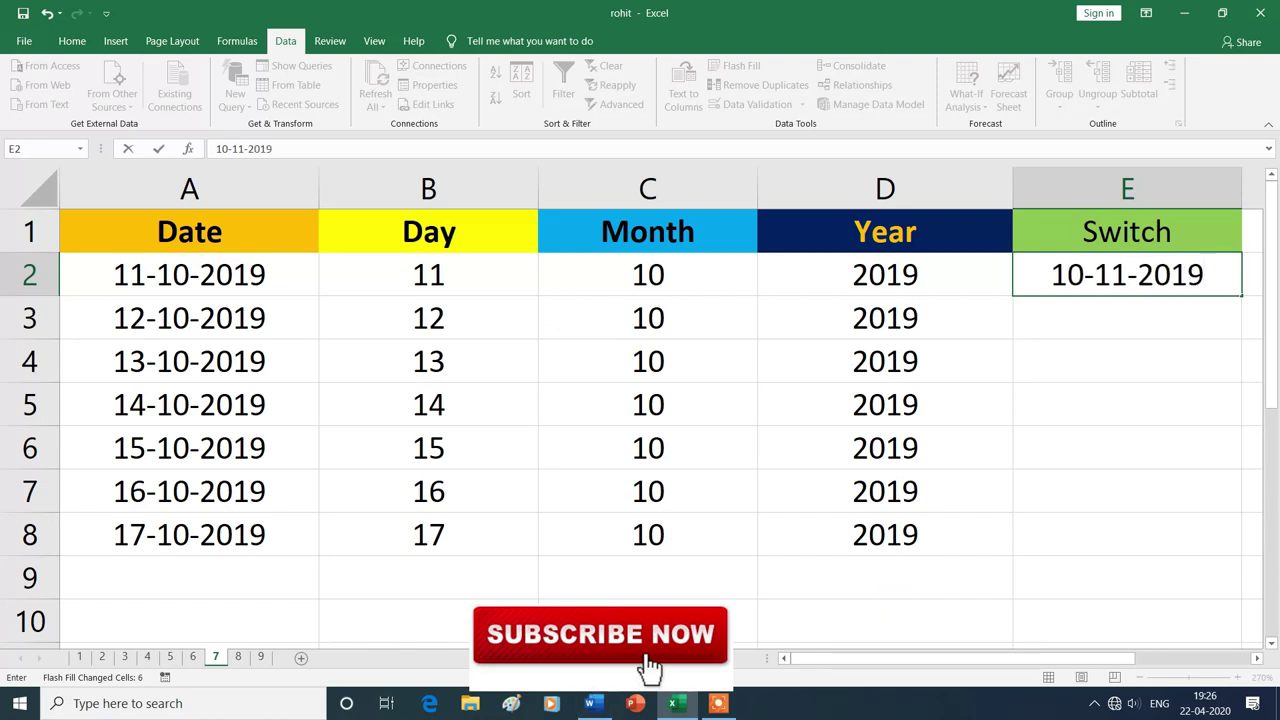
key(Return)
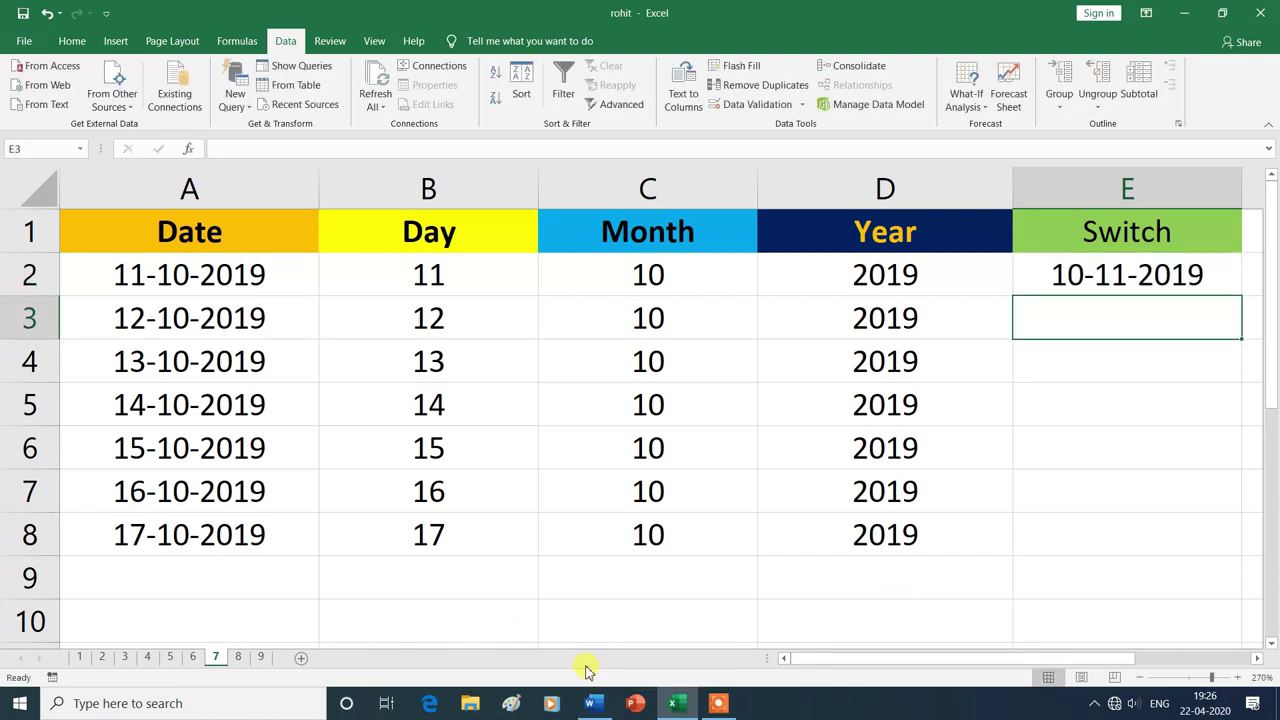
click(759, 68)
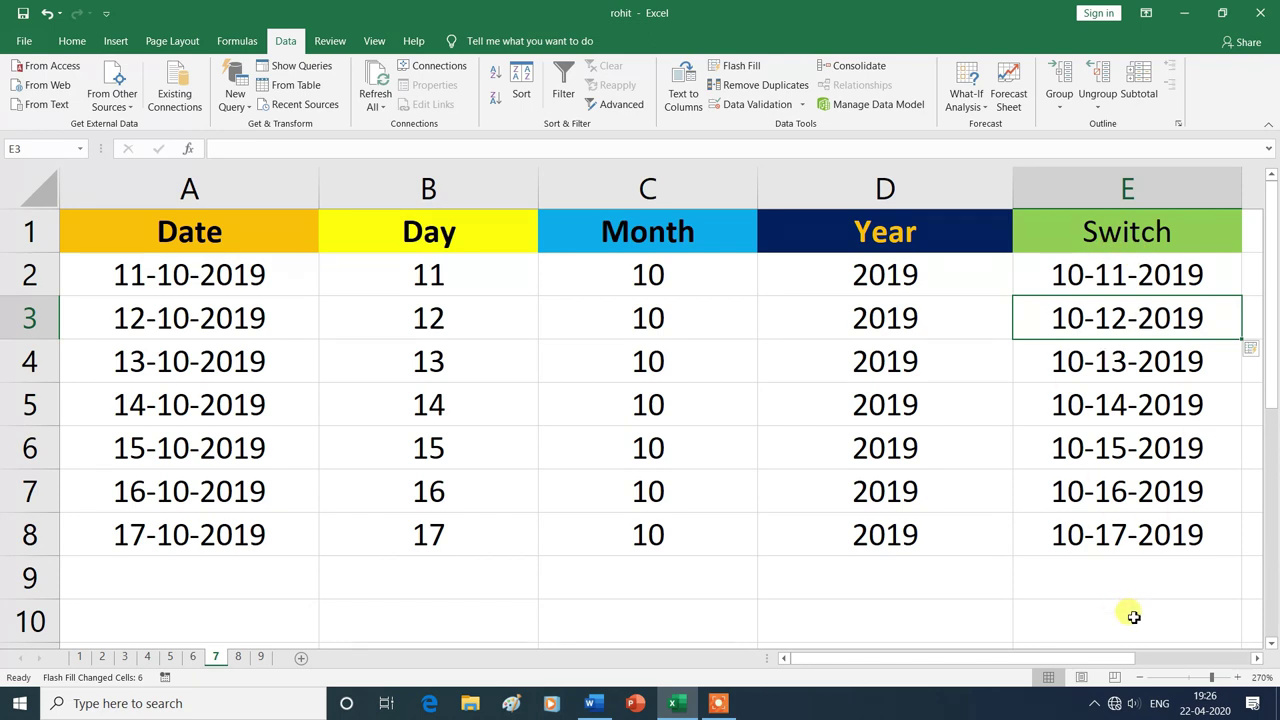
click(238, 657)
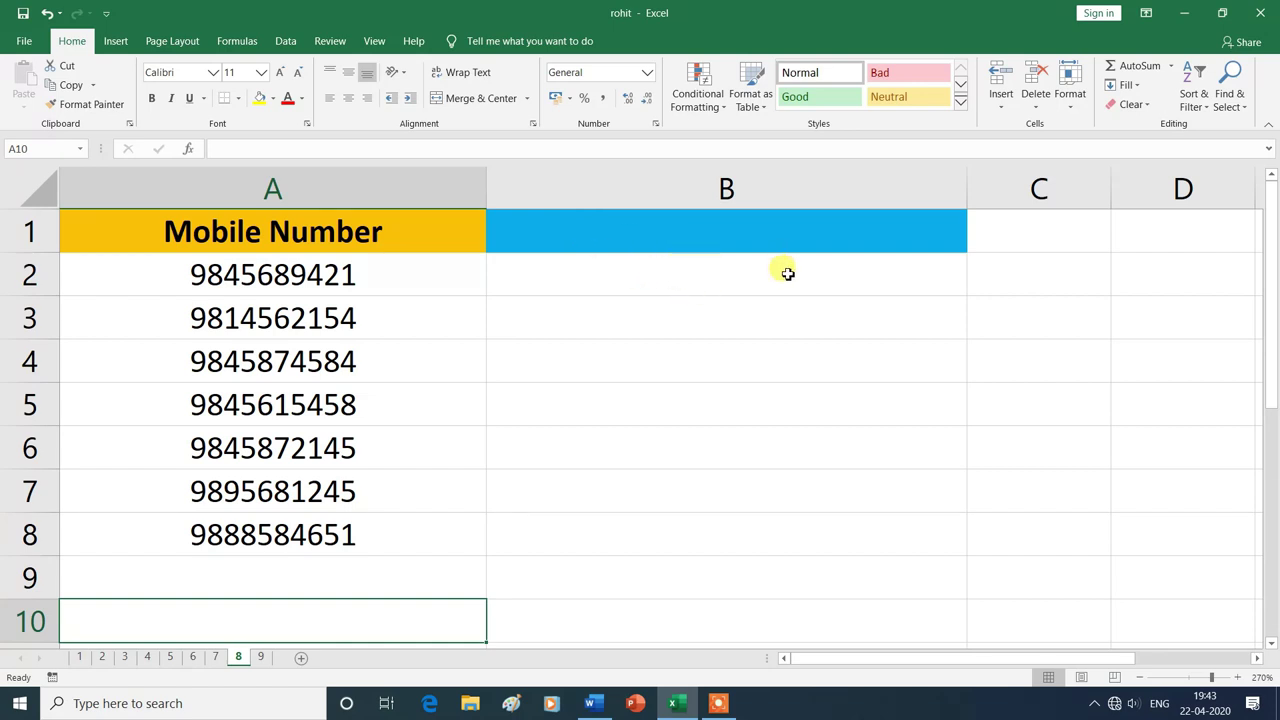
Enter +91 in B1, then clear the 91.00 value Excel produced.
click(669, 232)
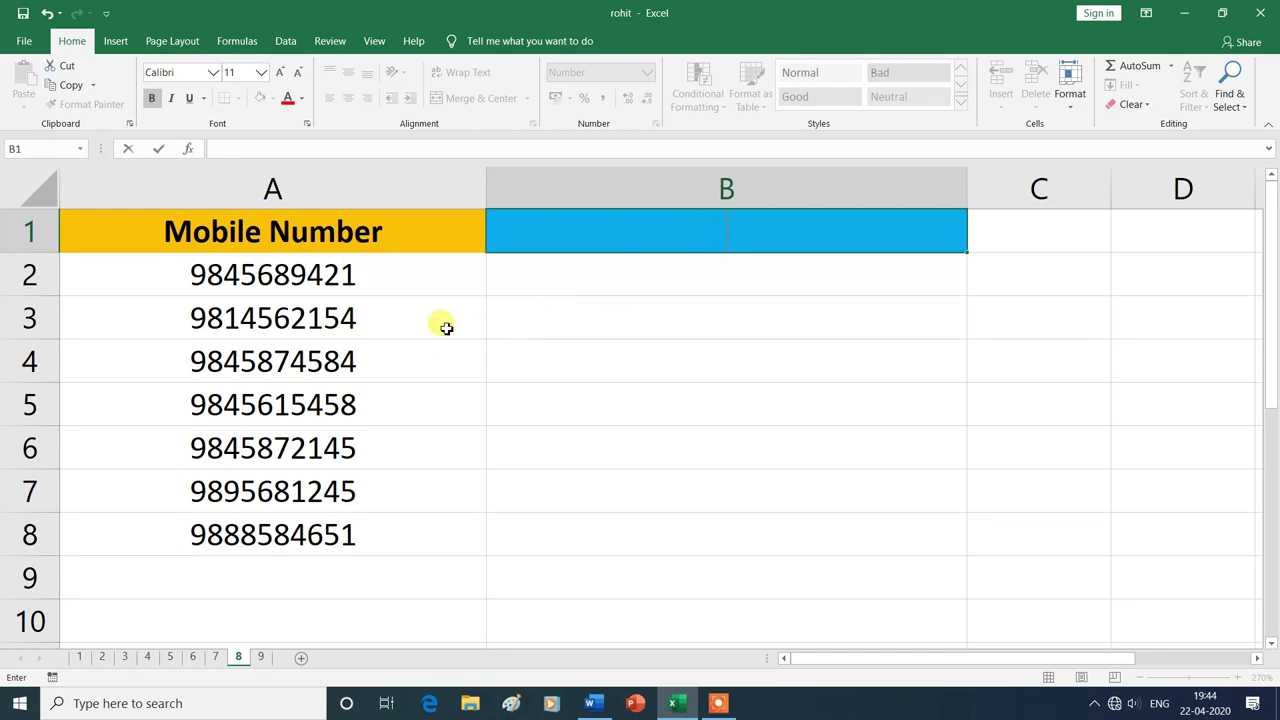
text(+91)
key(Return)
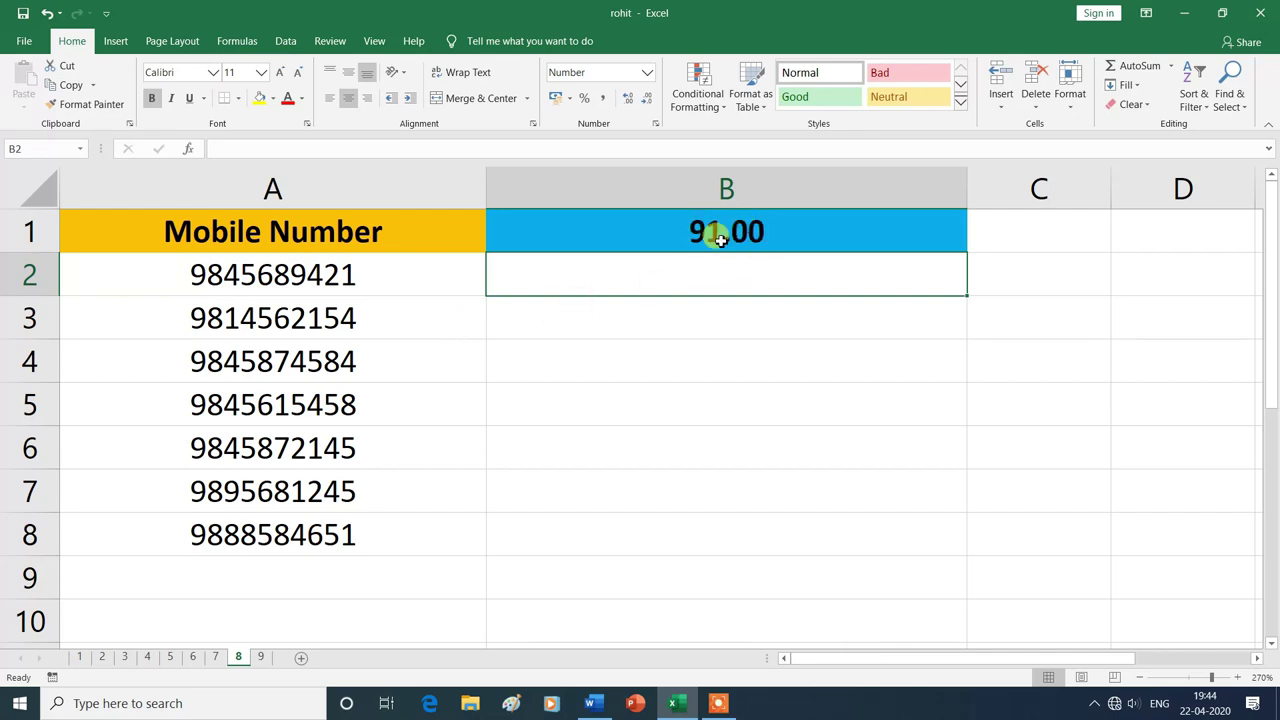
click(720, 240)
key(Delete)
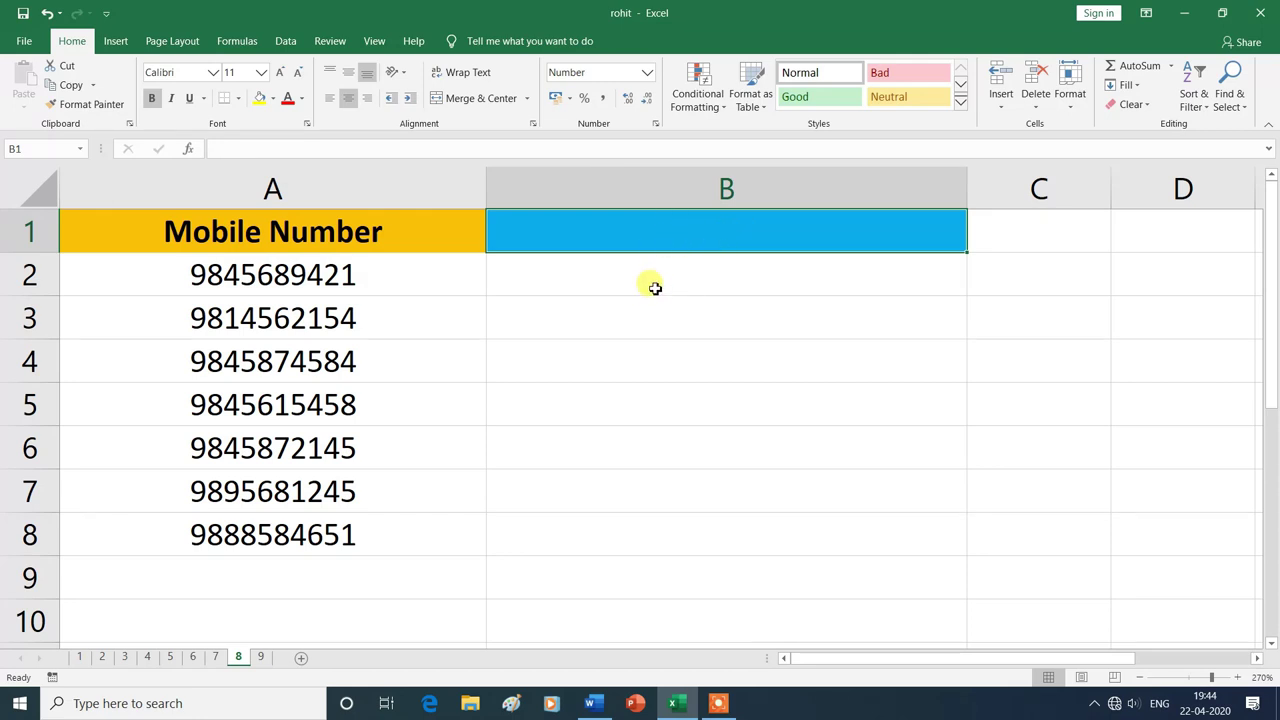
Format B1:B8 as Text and enter '+91' as the column B header.
drag(634, 227, 649, 517)
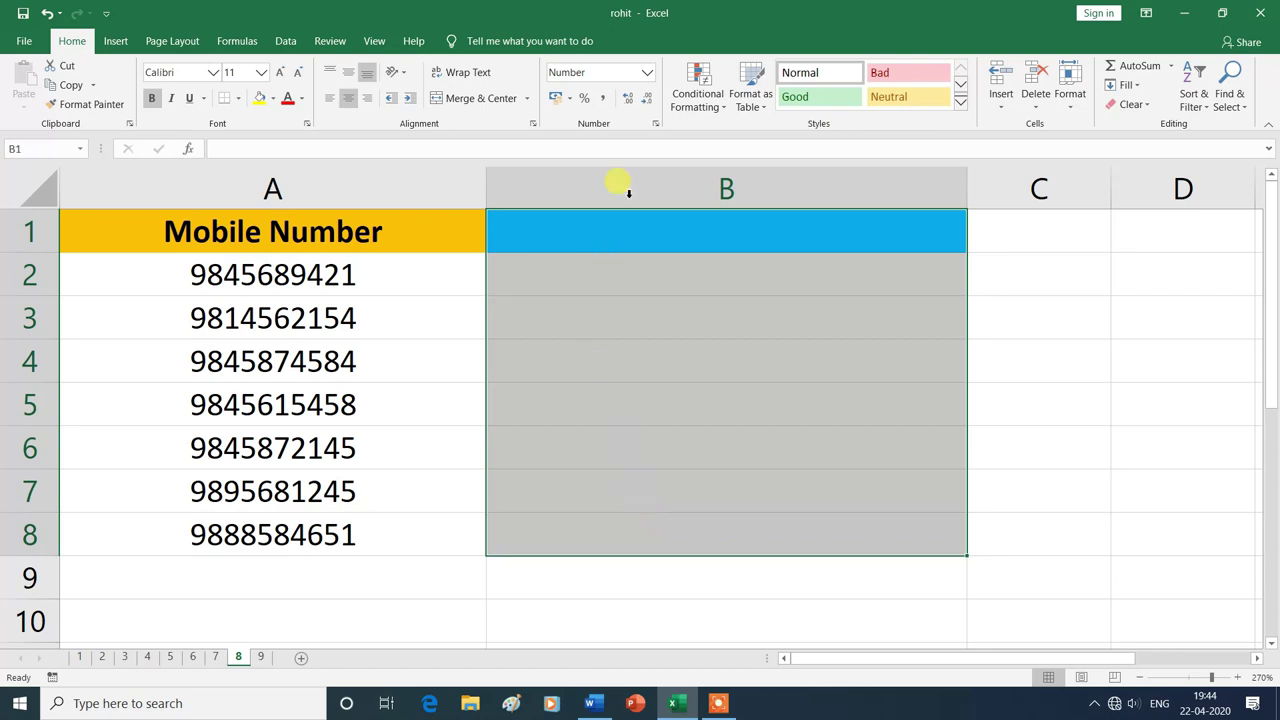
click(647, 73)
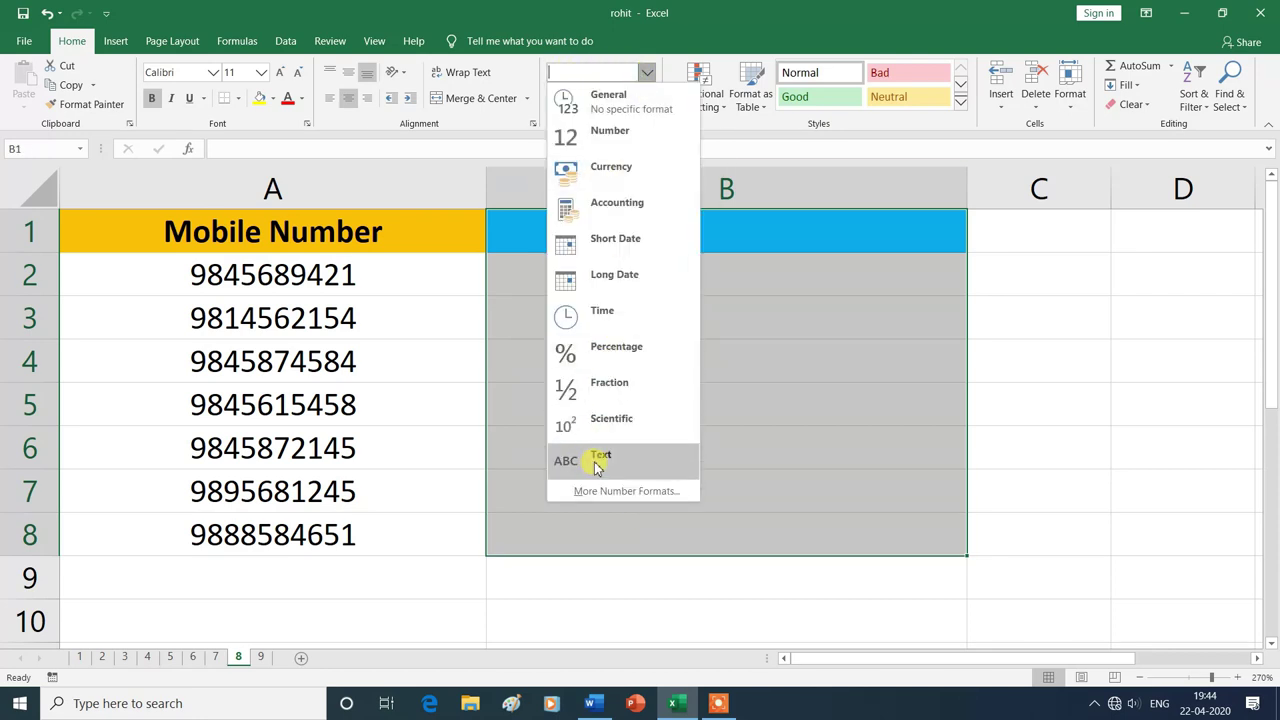
click(600, 458)
click(640, 222)
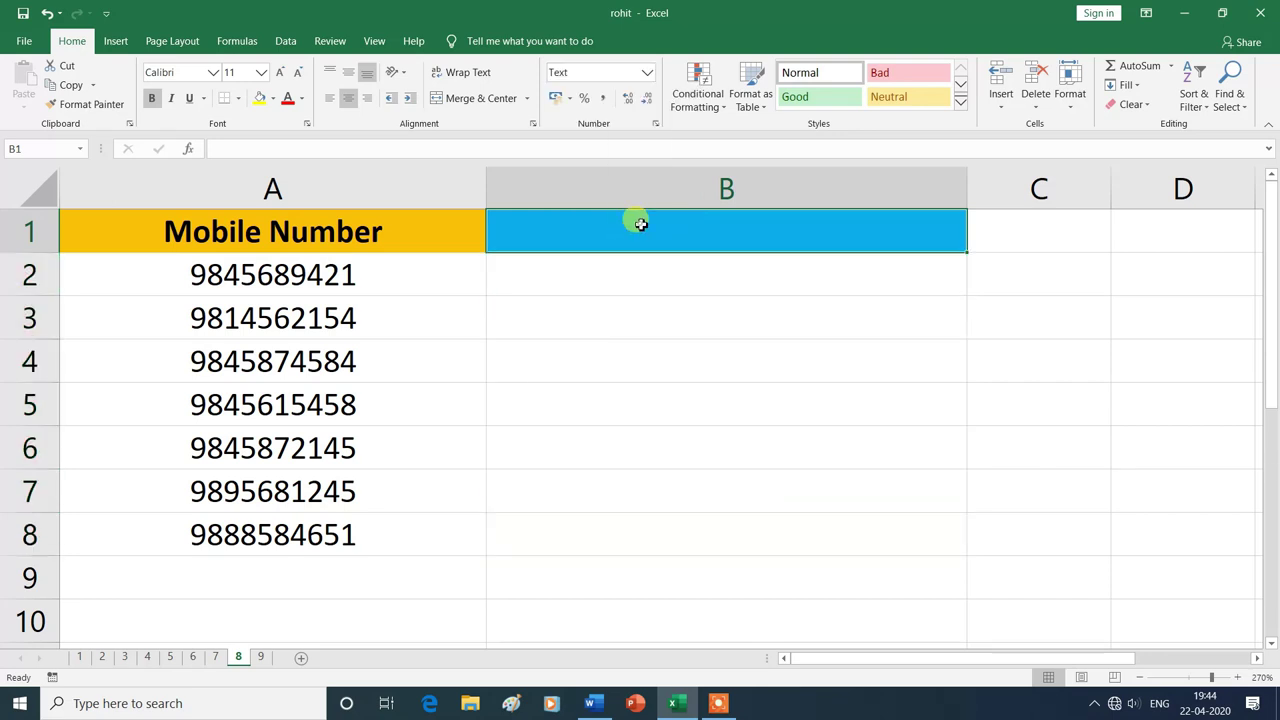
text(+91)
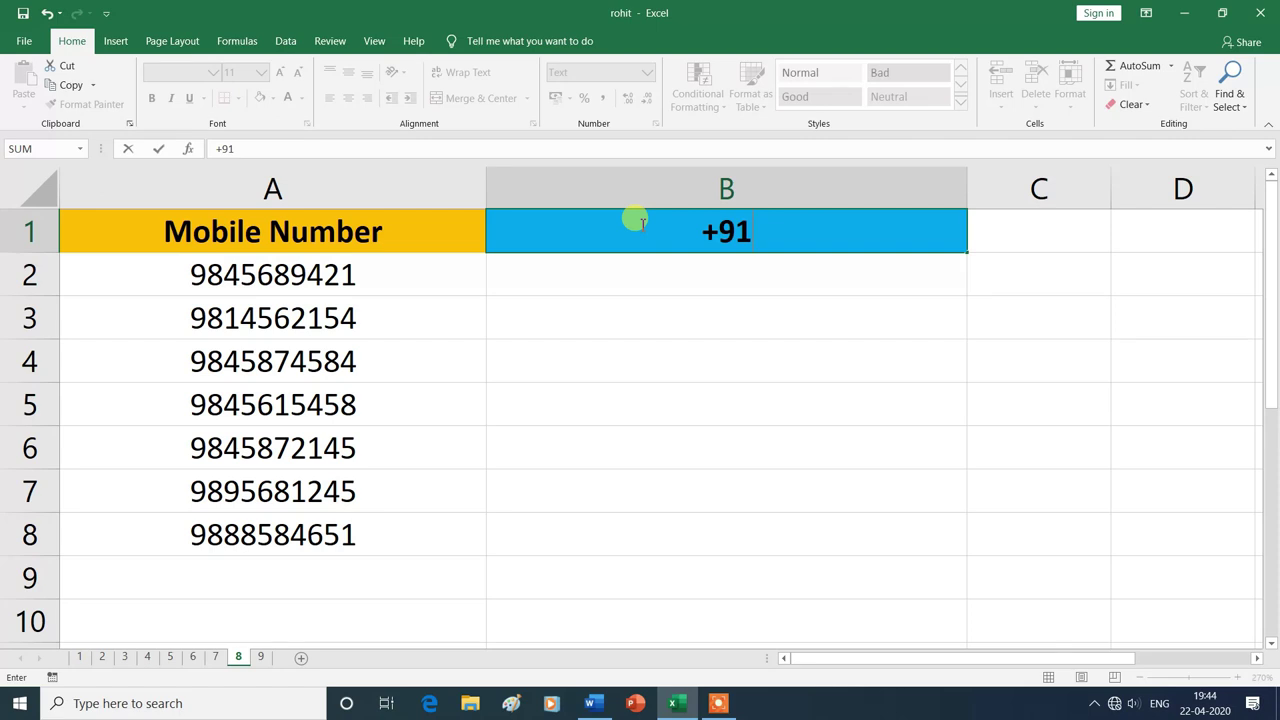
click(647, 281)
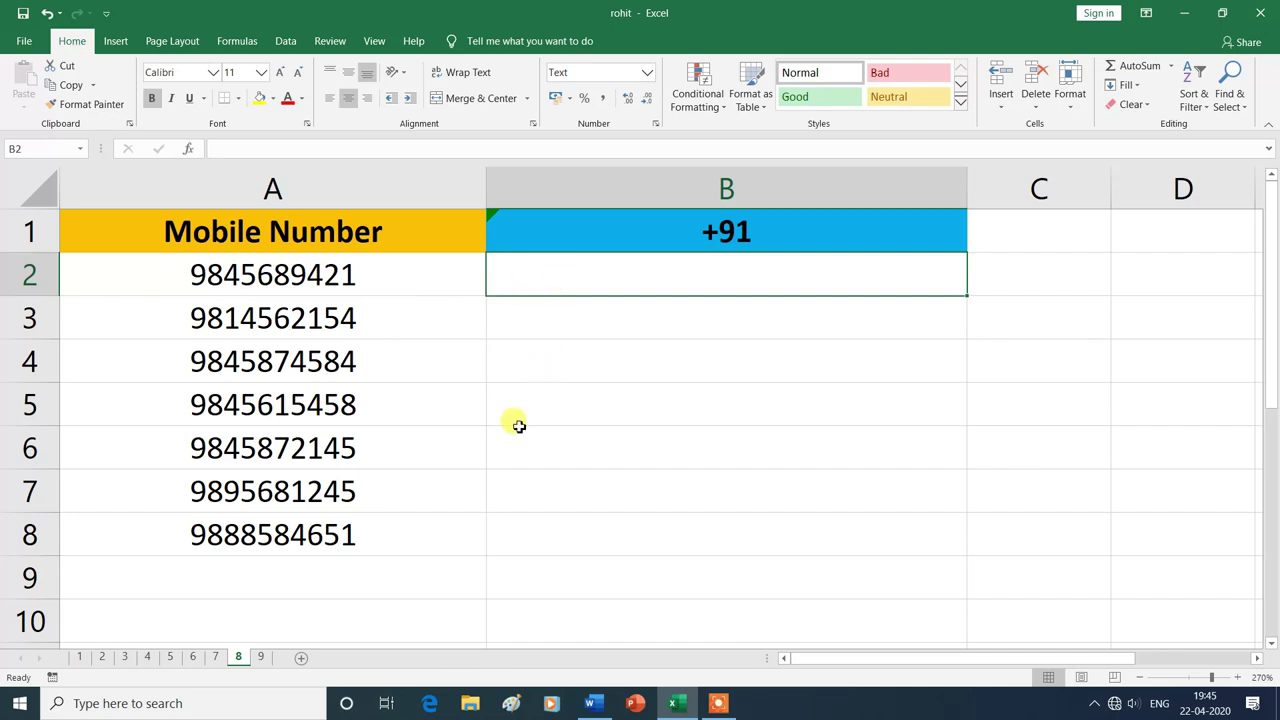
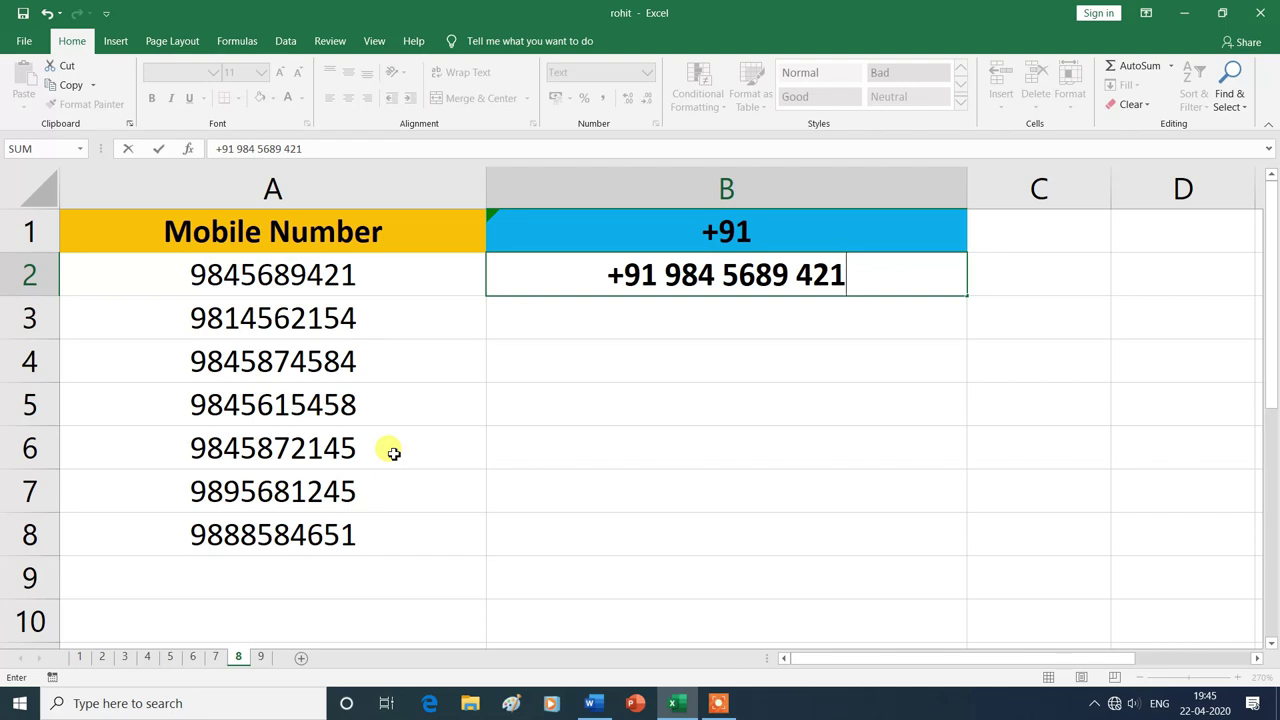
key(Return)
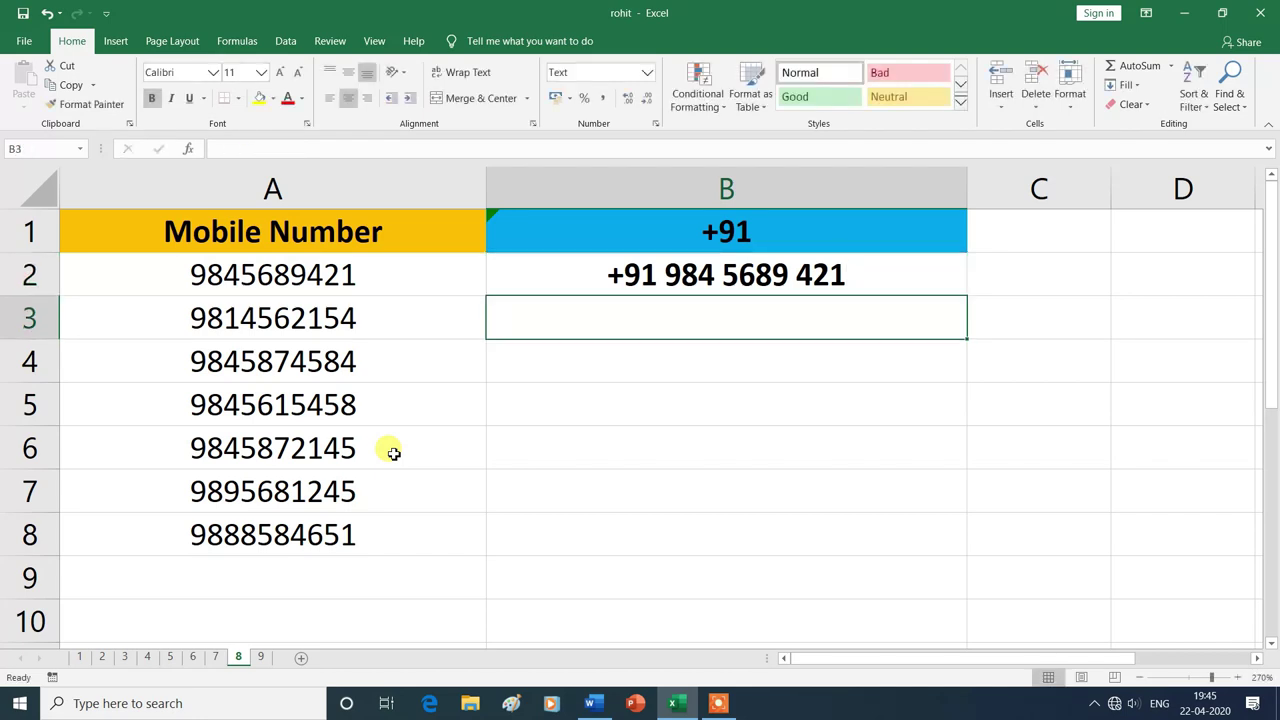
click(290, 40)
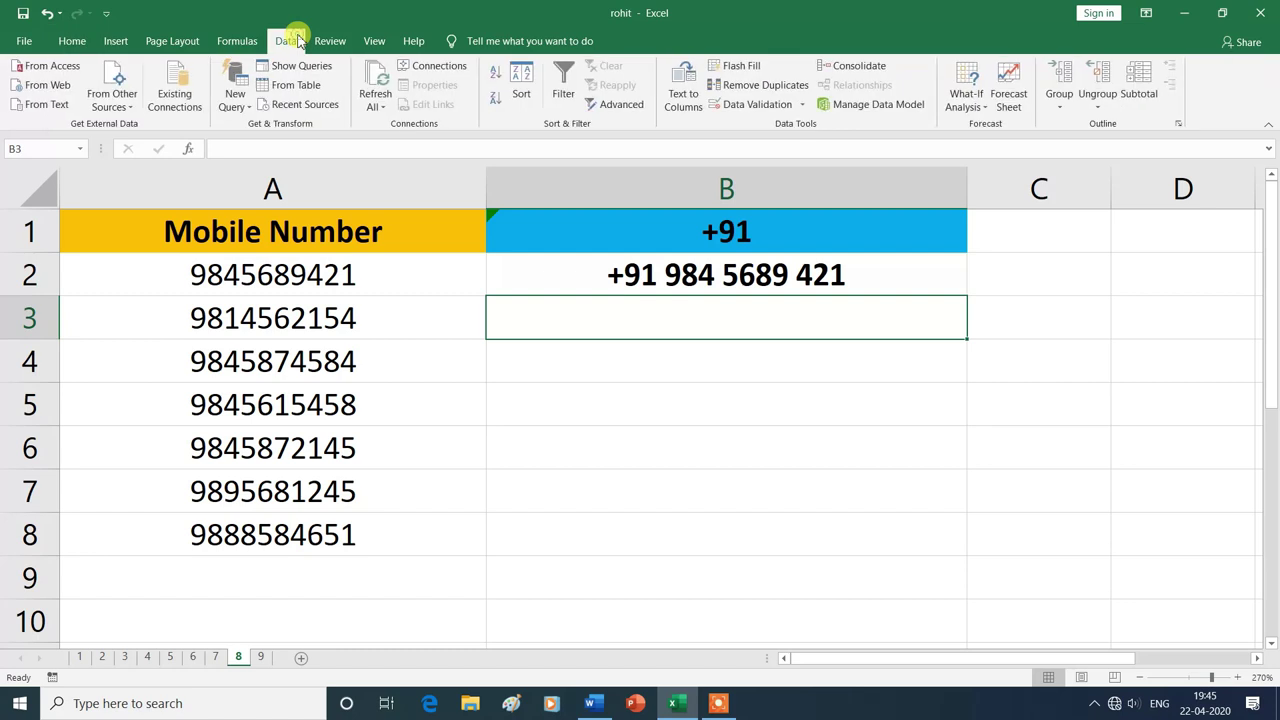
click(740, 66)
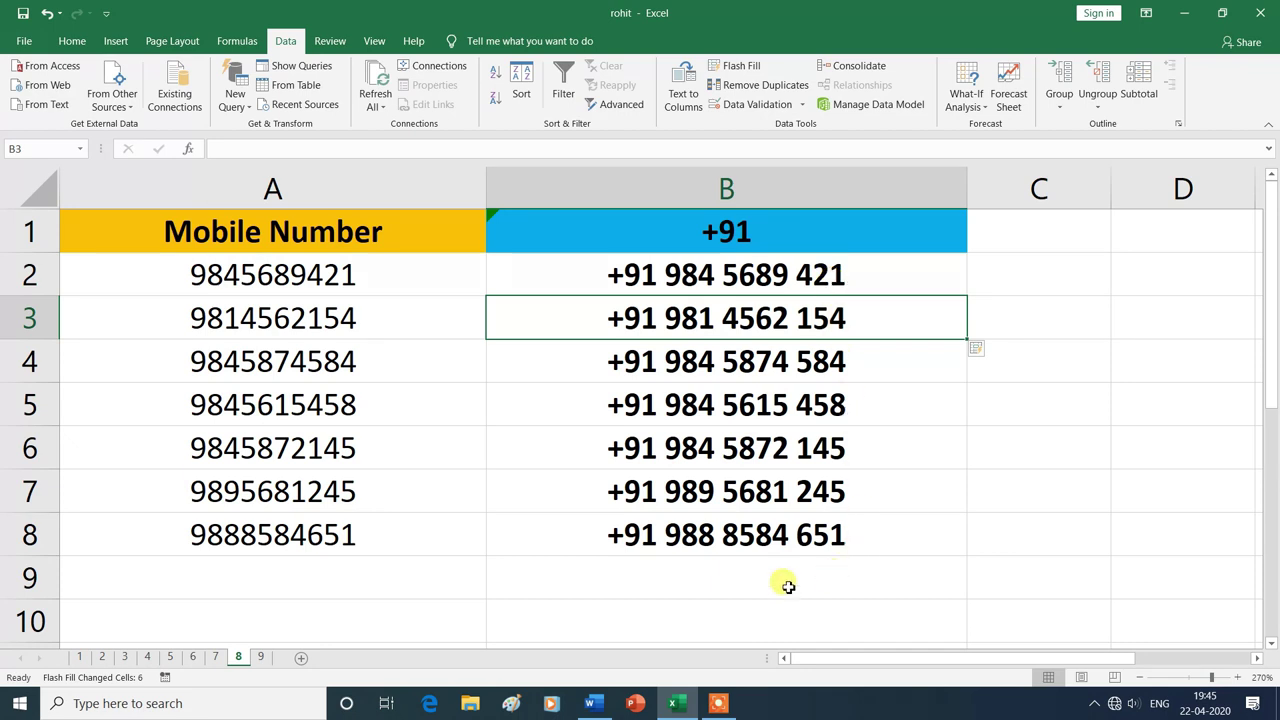
click(693, 627)
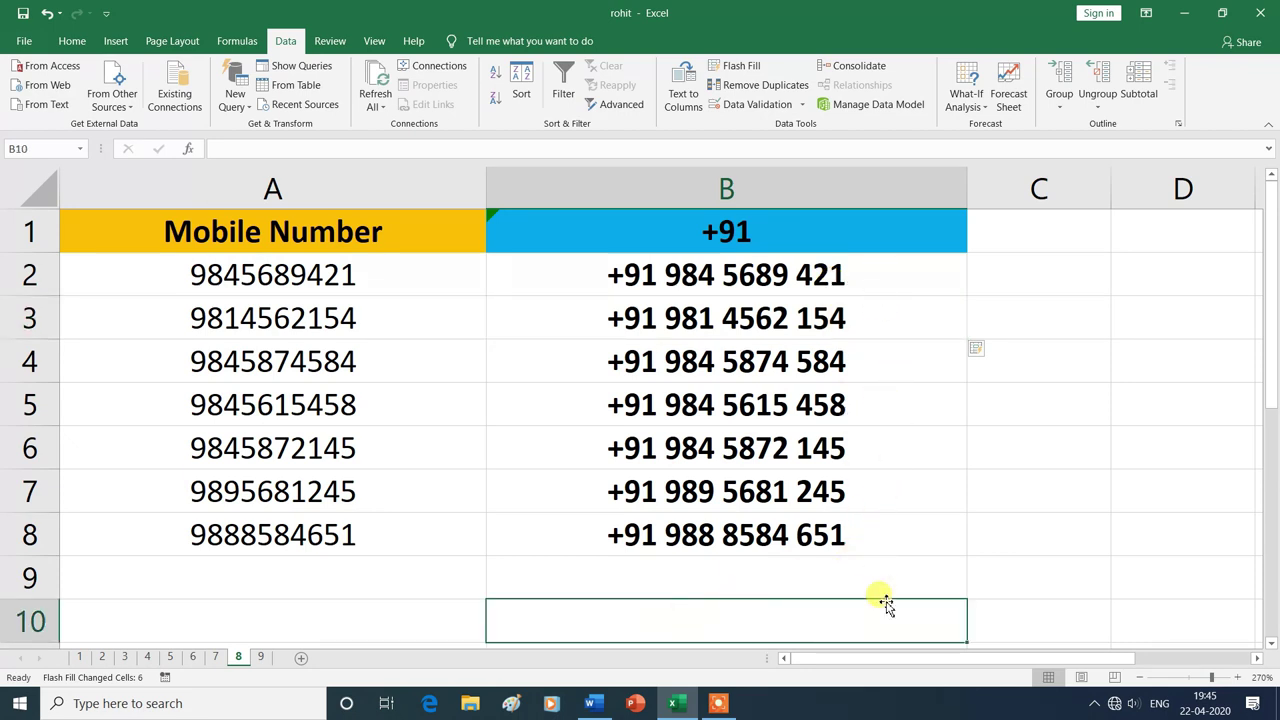
click(261, 657)
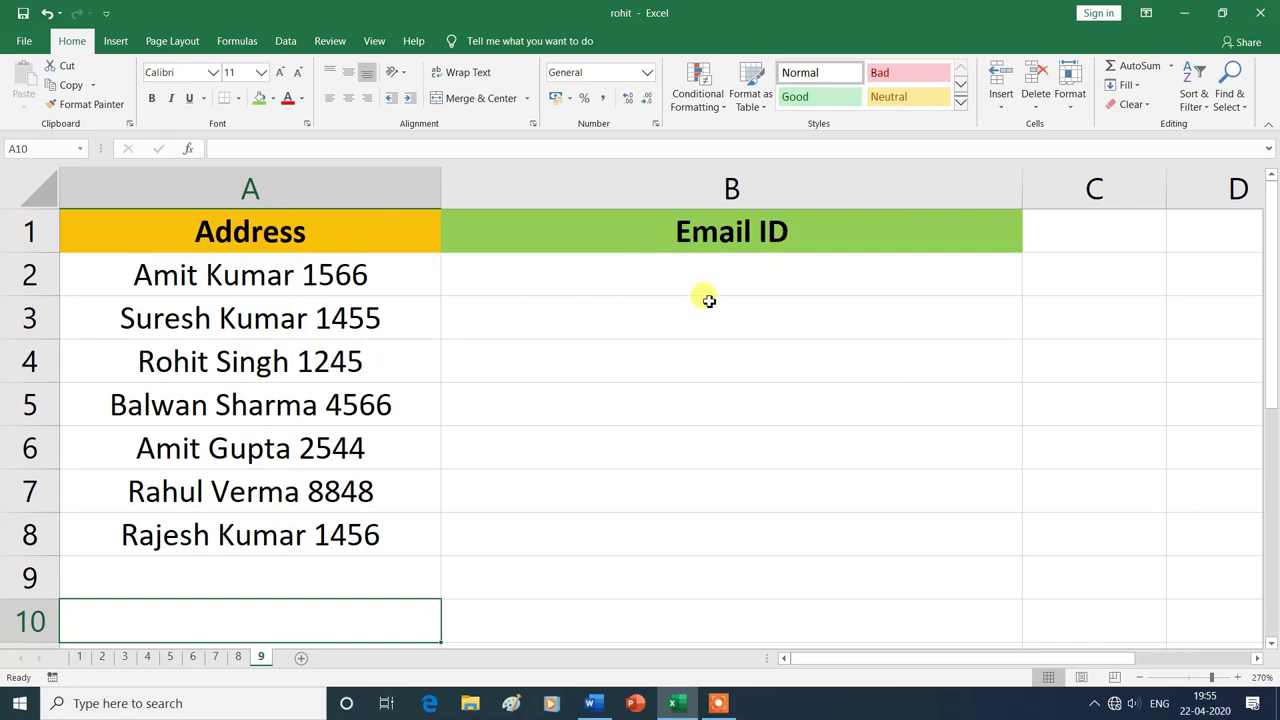
Enter the first example e-mail address, name plus 1566 at gamil.com, in B2.
click(654, 281)
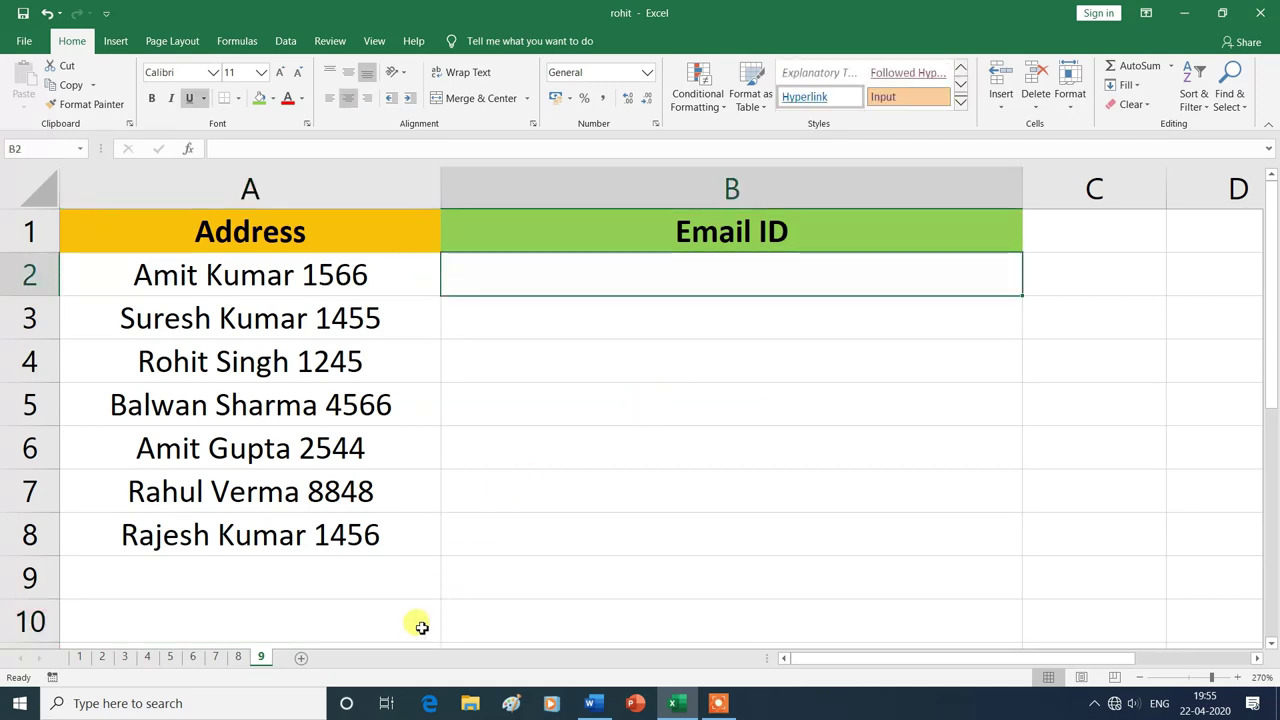
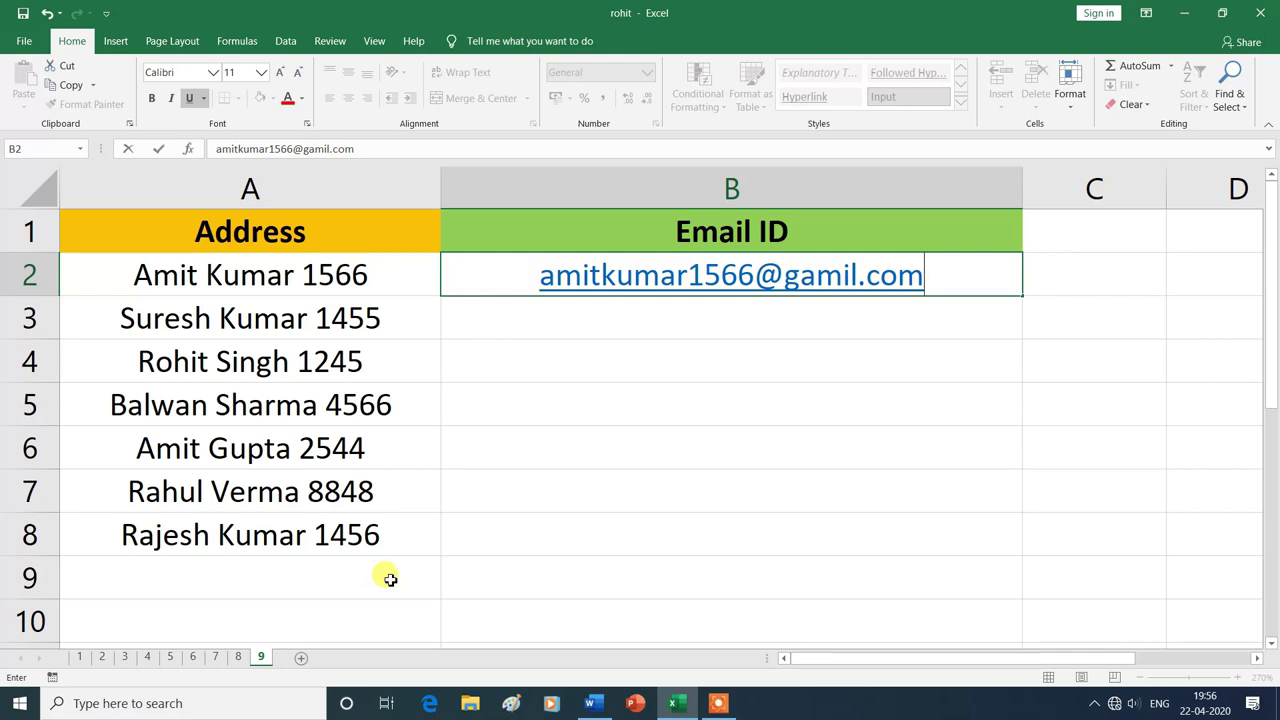
key(Return)
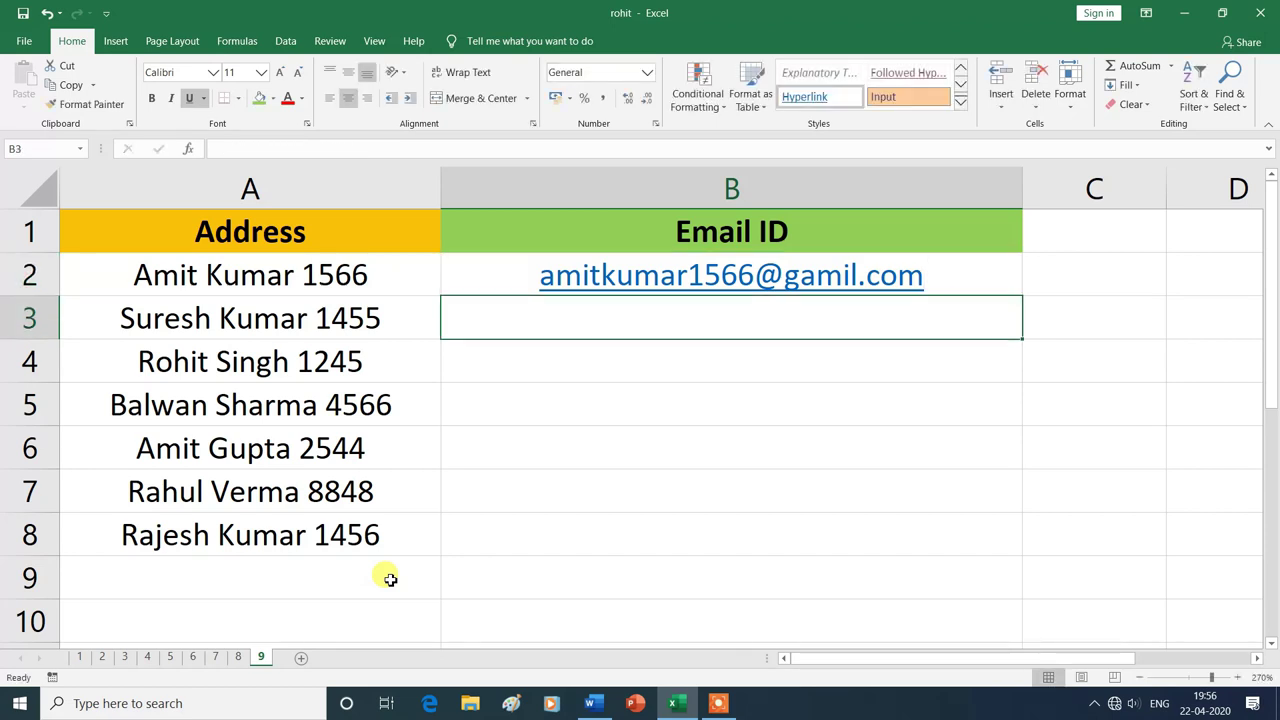
click(287, 41)
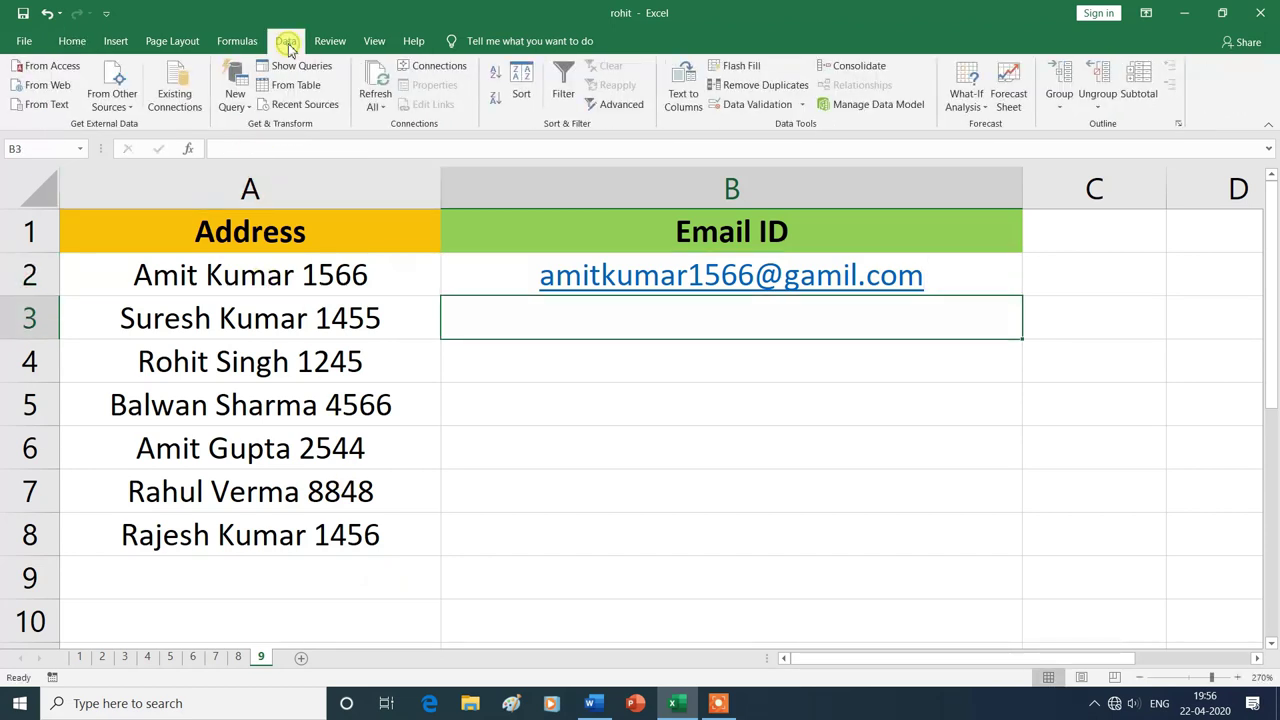
Flash Fill e-mail addresses for the remaining six names in B3:B8.
click(738, 65)
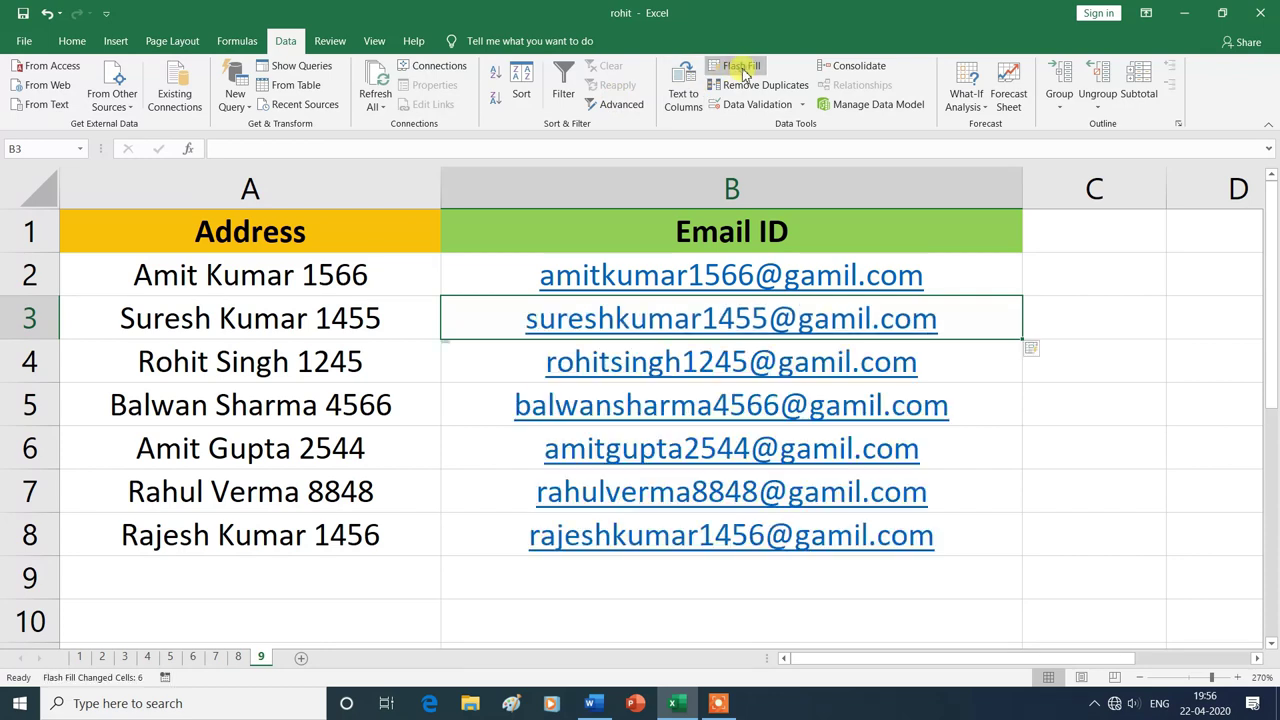
click(856, 635)
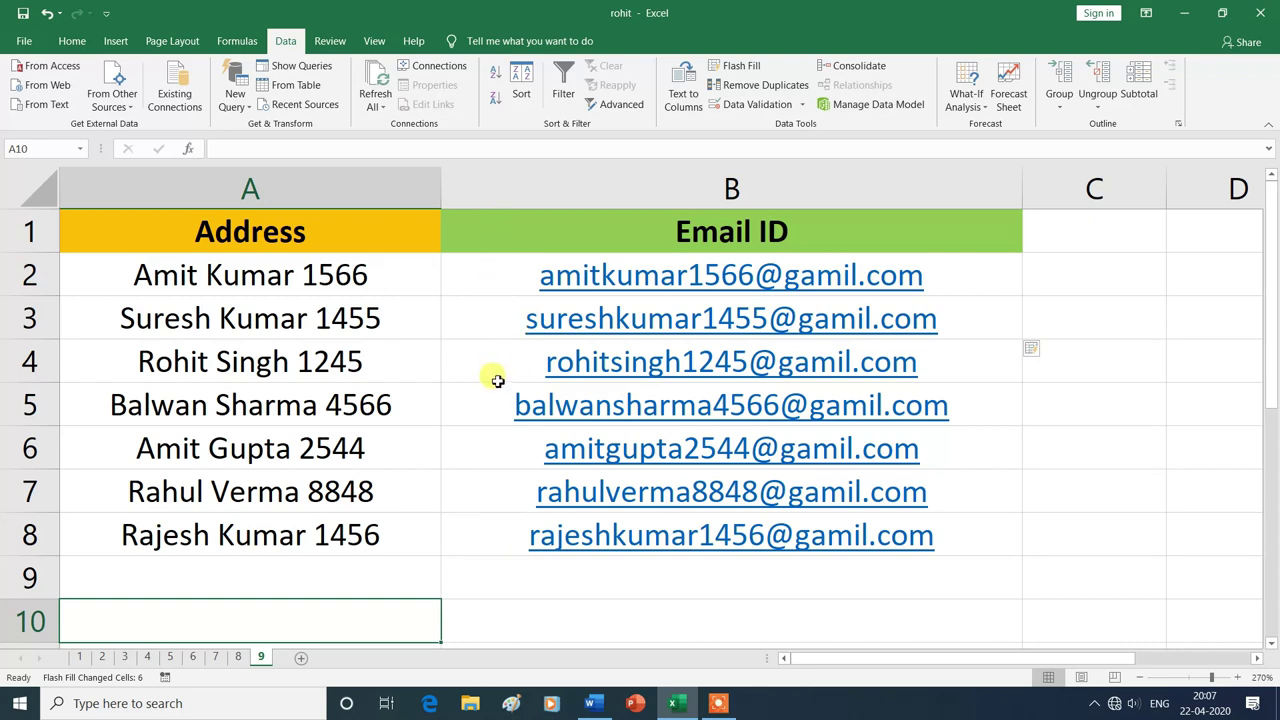
click(485, 229)
Insert an entire blank column at B, shifting the Email ID column to C.
right_click(485, 229)
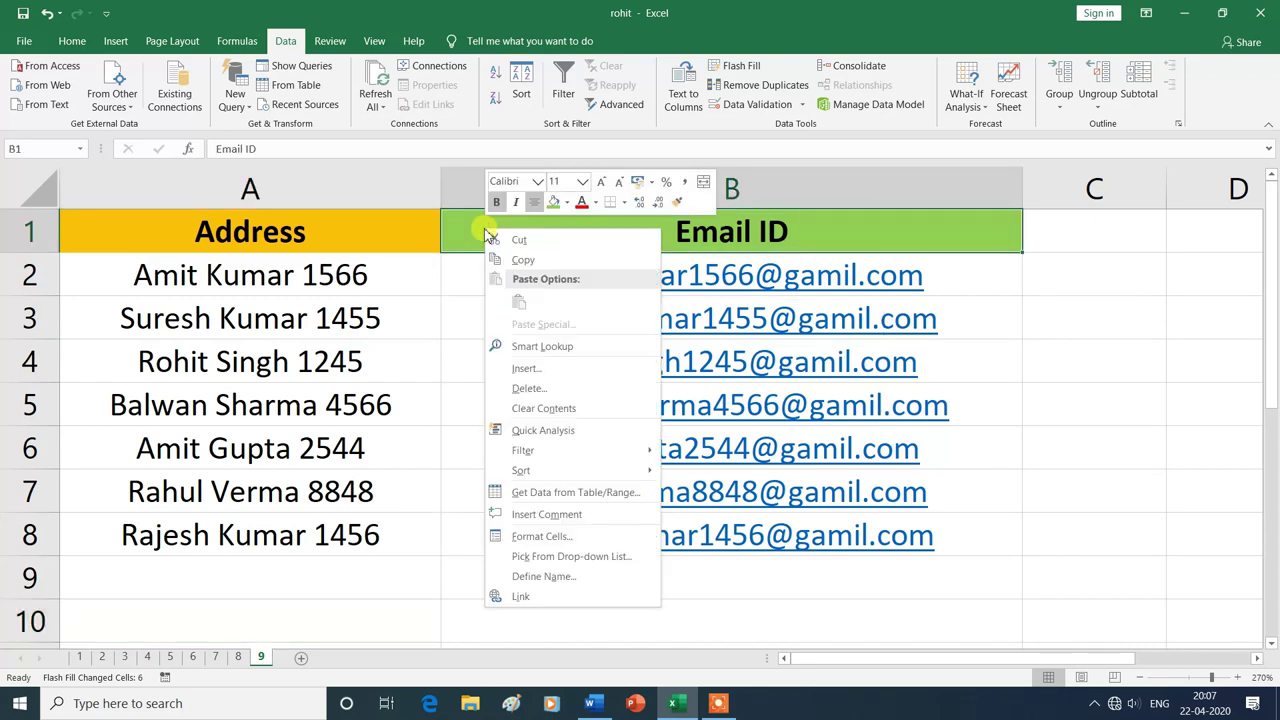
click(524, 370)
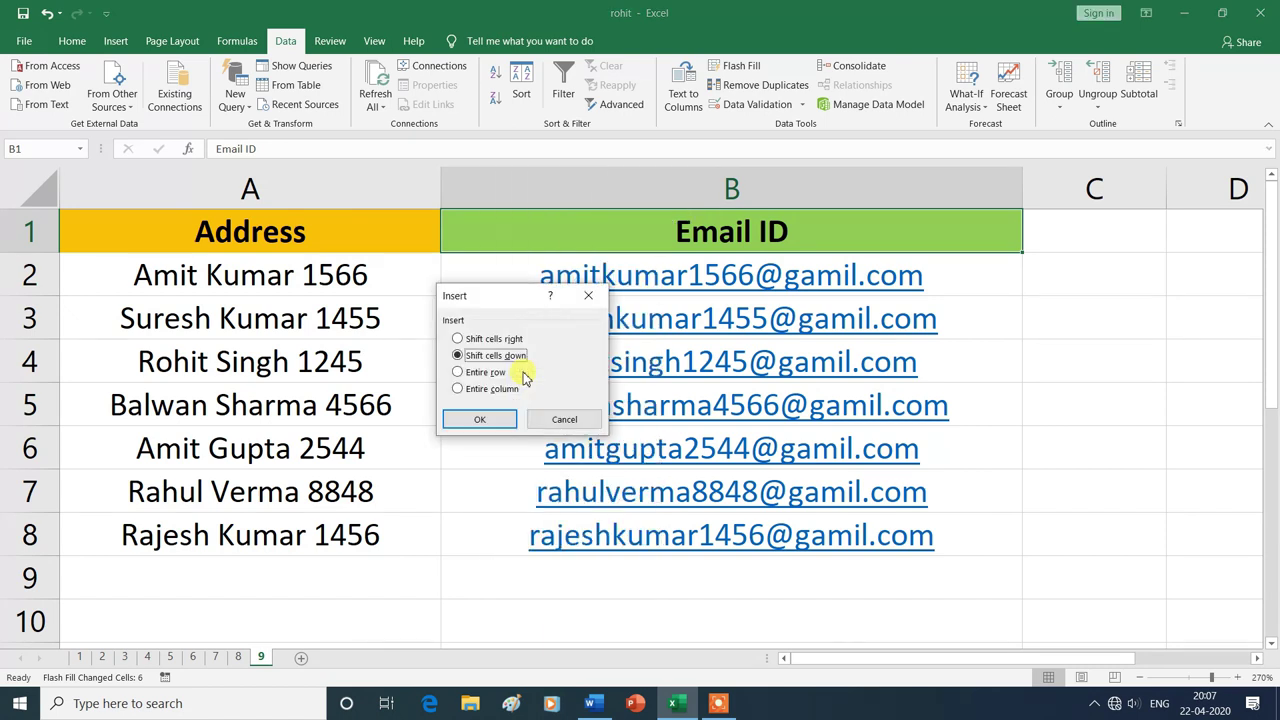
click(458, 389)
click(474, 420)
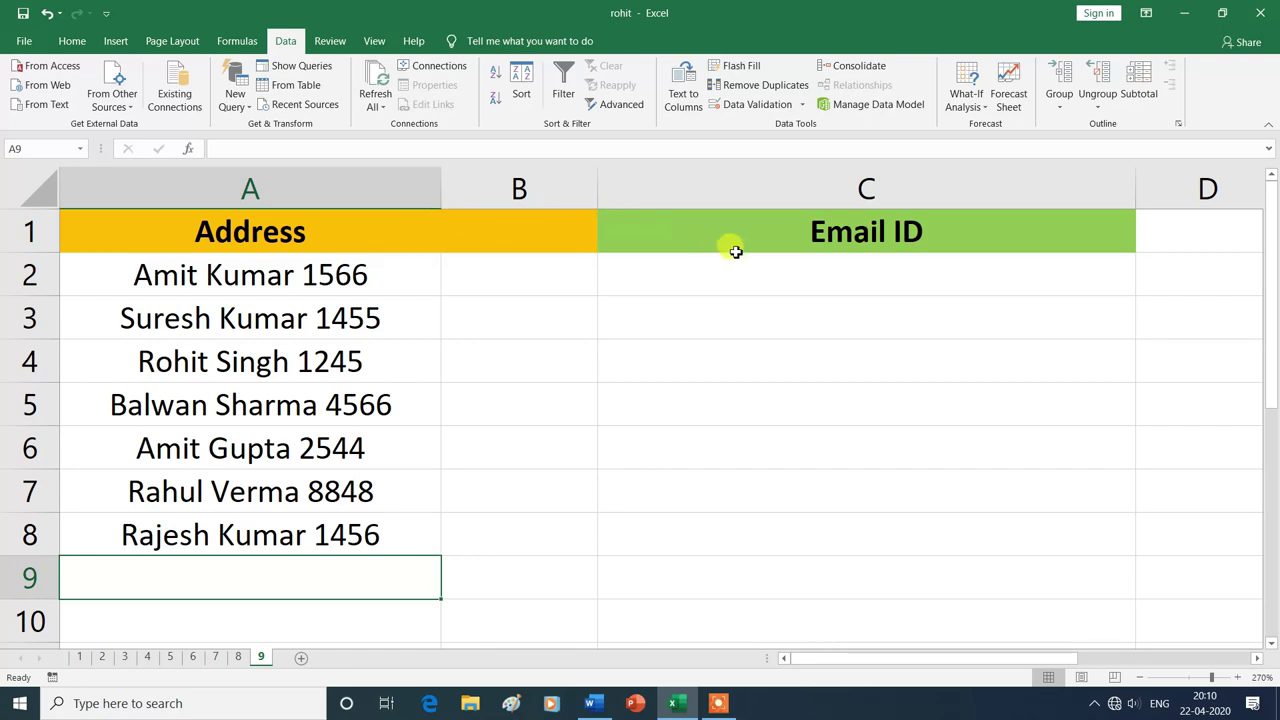
click(774, 286)
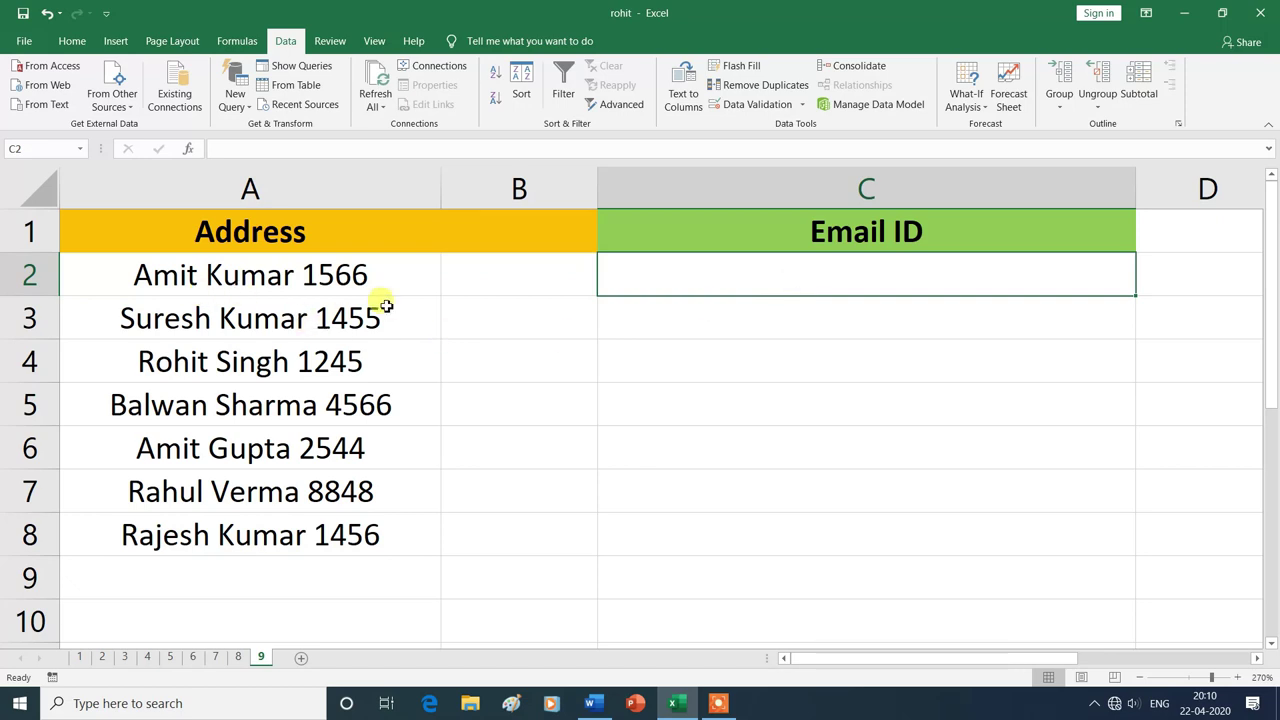
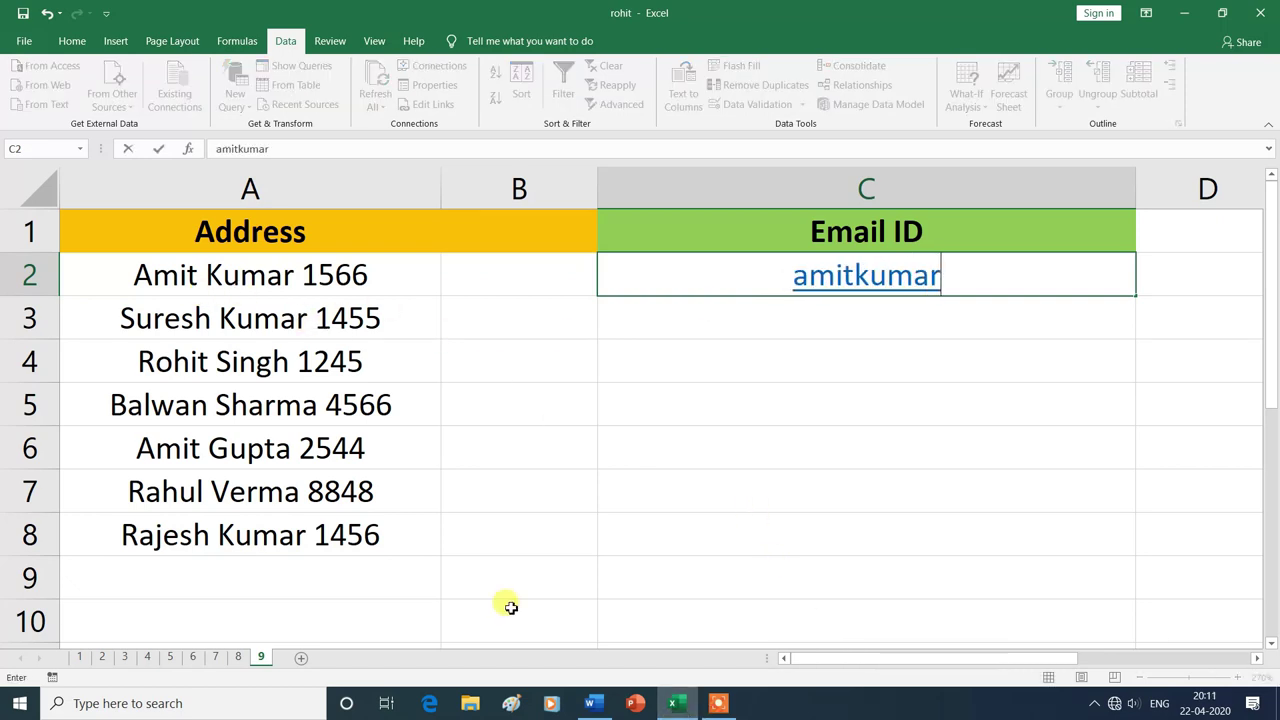
Enter a sample e-mail ID in C2, then run Flash Fill, which reports no pattern.
text(1566)
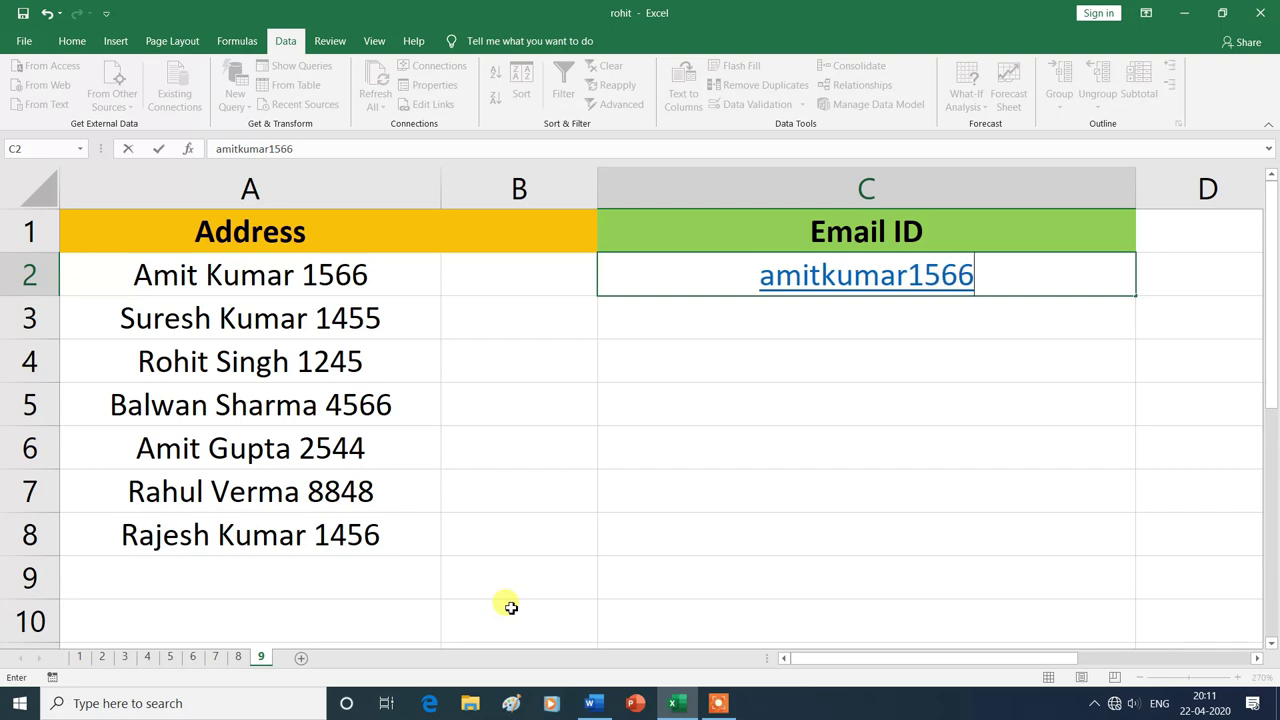
key(Return)
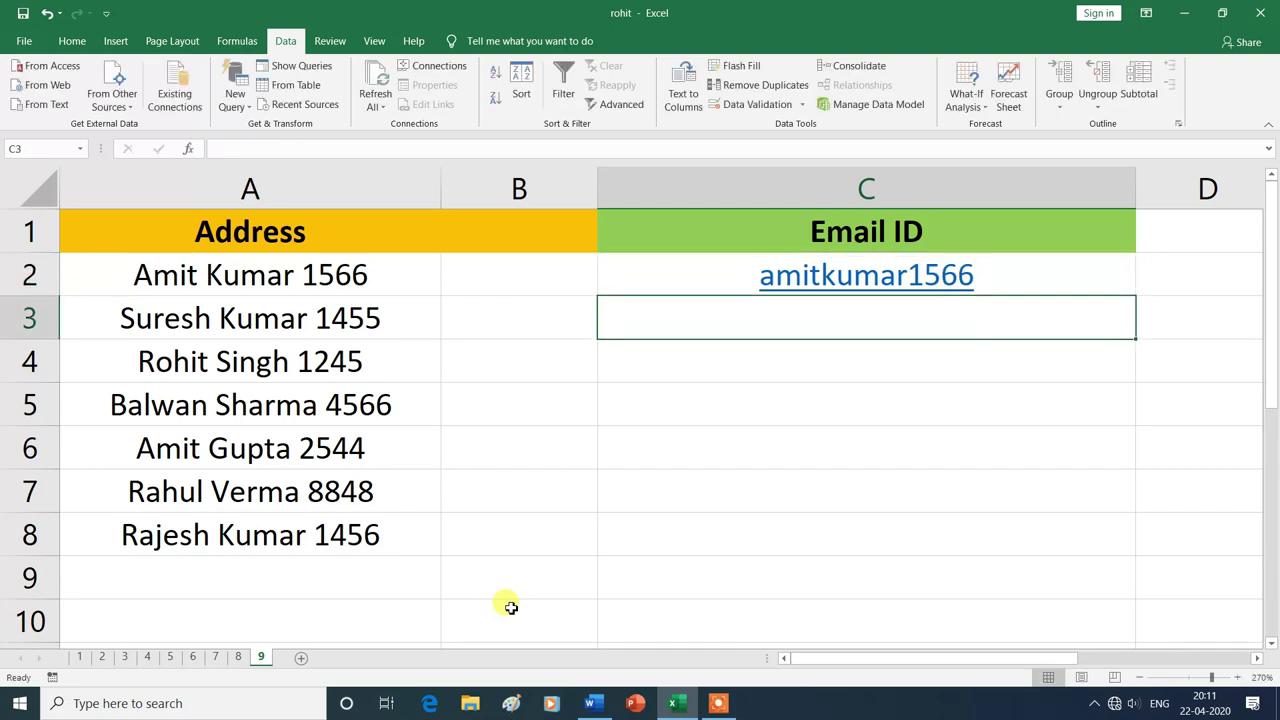
click(738, 63)
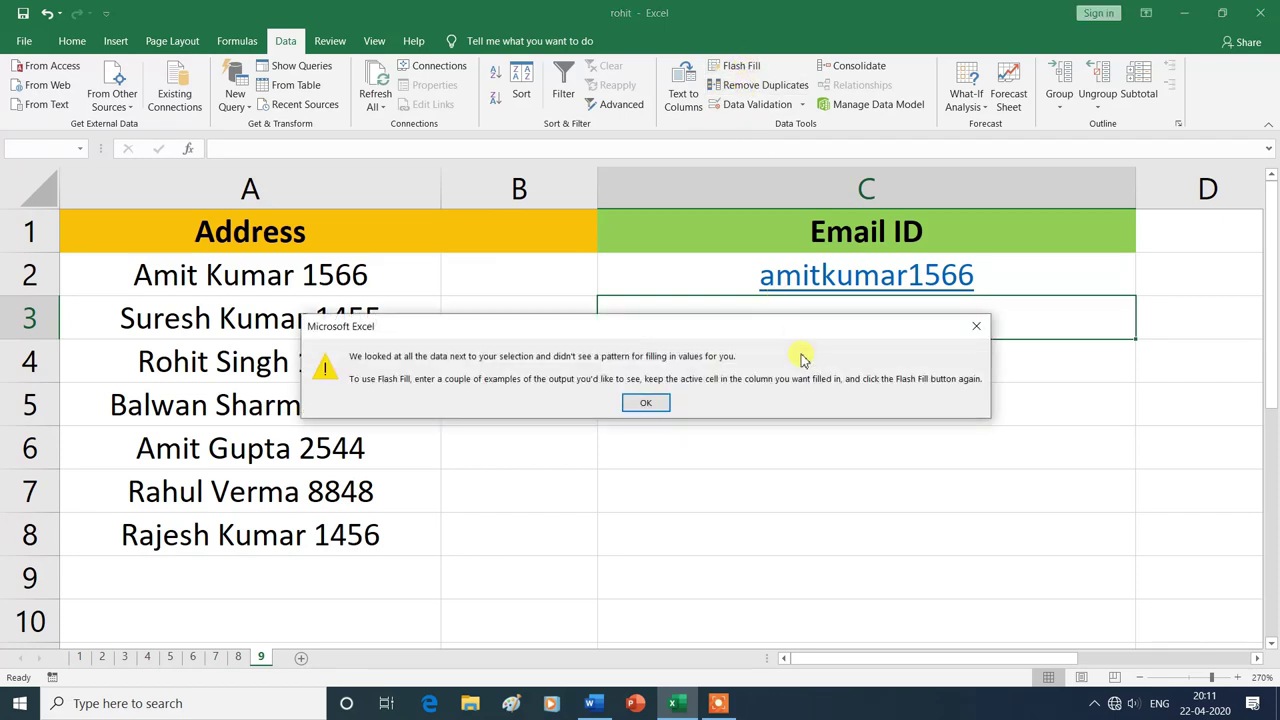
drag(781, 334, 798, 599)
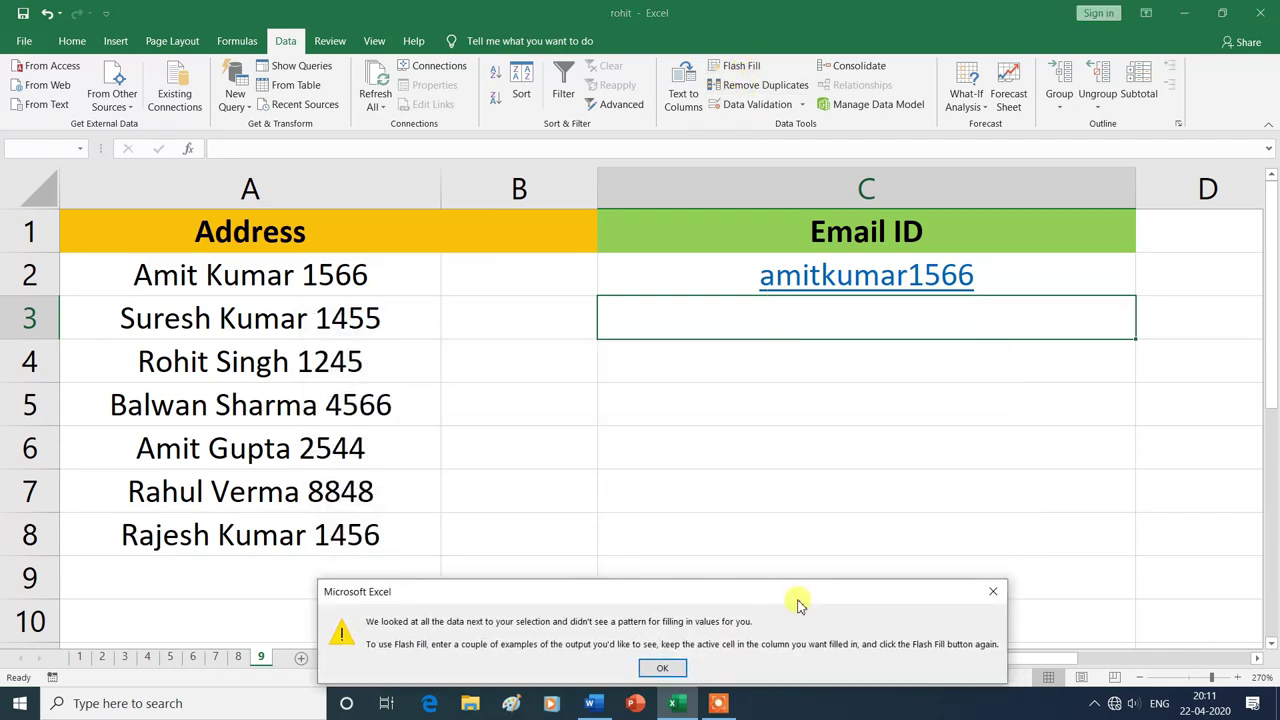